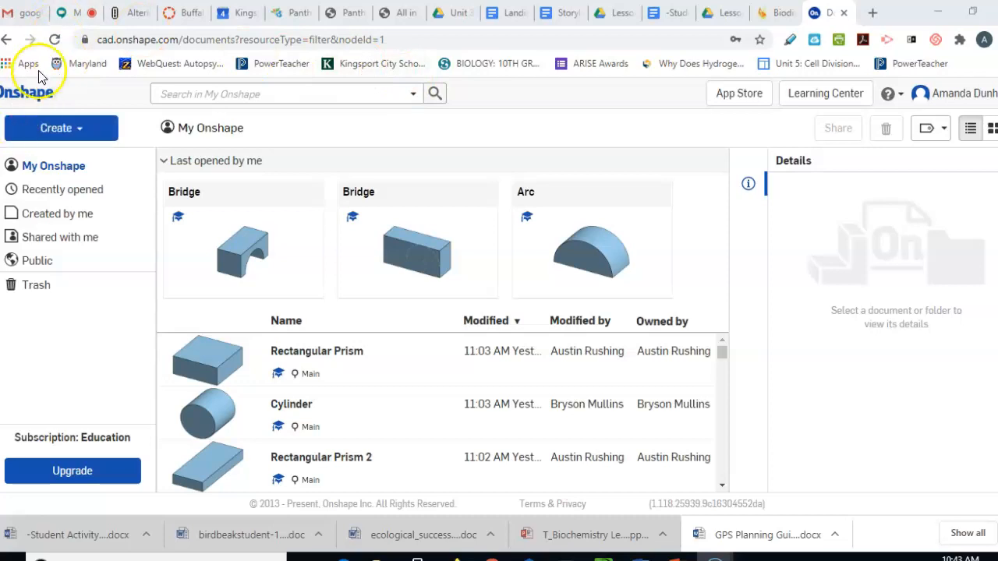
Start a new Onshape document from the Create menu, then switch to the course website tab
{"action": "left_click", "coordinate": [100, 131]}
{"action": "left_click", "coordinate": [89, 159]}
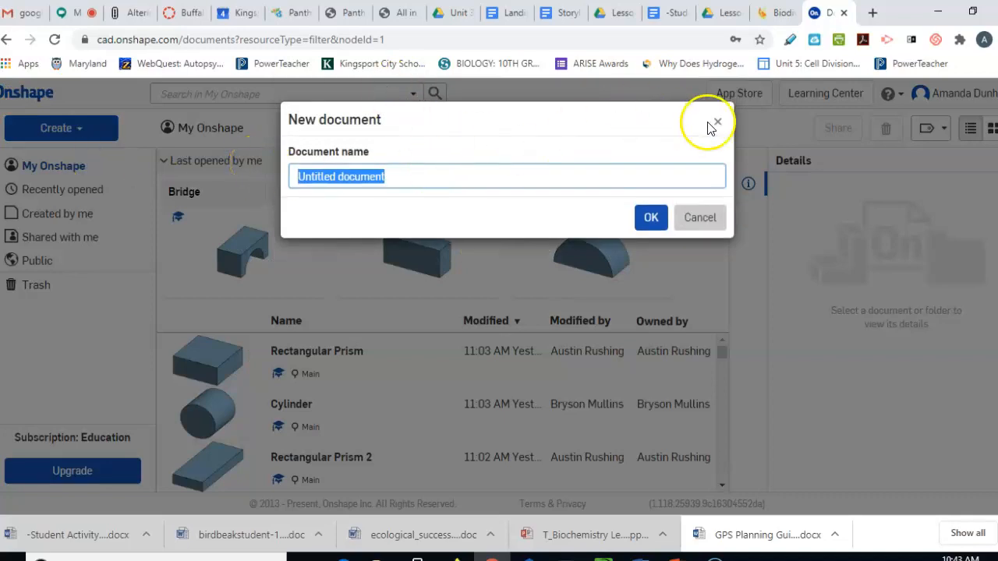
{"action": "left_click", "coordinate": [176, 14]}
Go from the Canvas dashboard through the course Modules list to the Solid Modeling assignment
{"action": "left_click", "coordinate": [10, 97]}
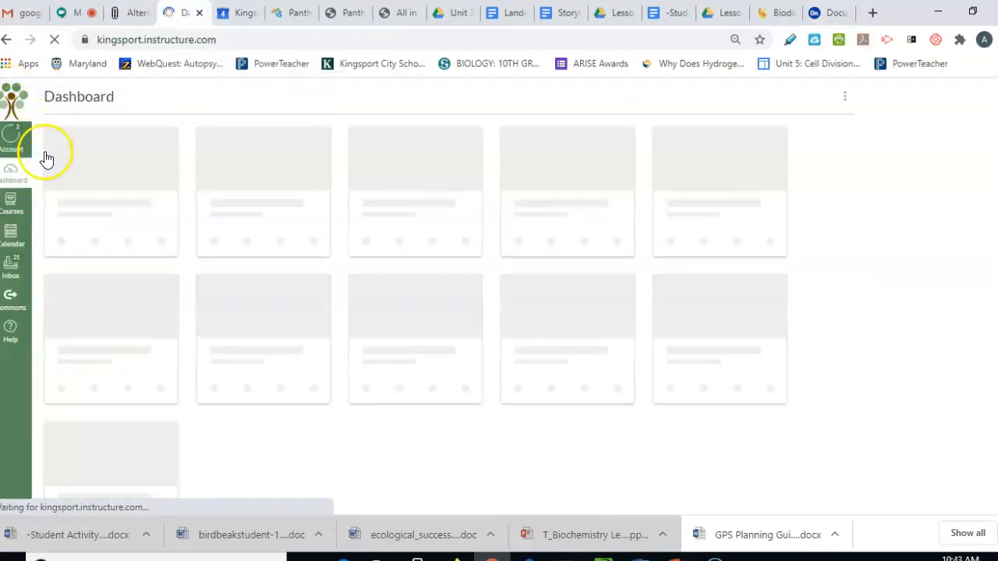
{"action": "scroll", "coordinate": [129, 429], "scroll_direction": "down", "scroll_amount": 2}
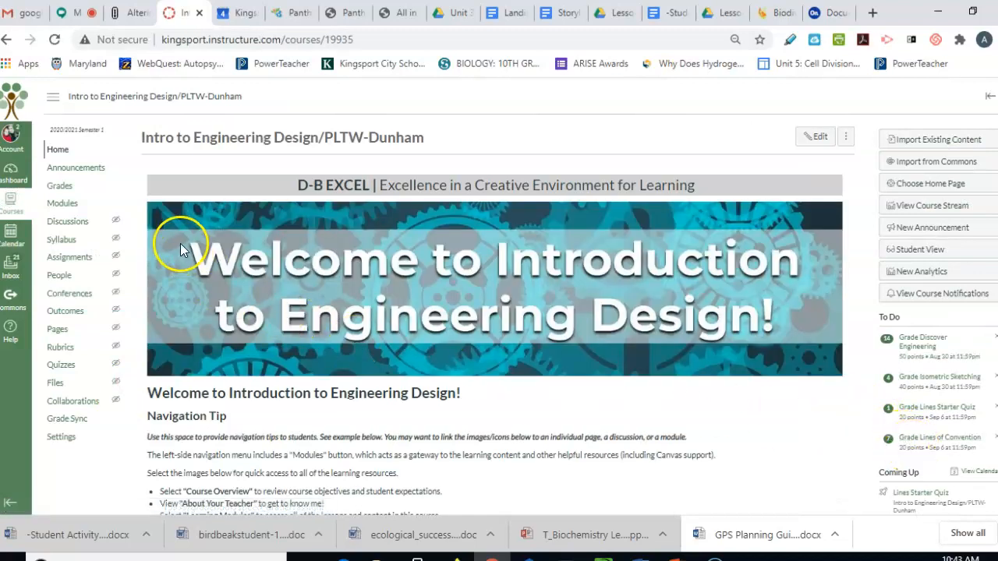
{"action": "left_click", "coordinate": [88, 207]}
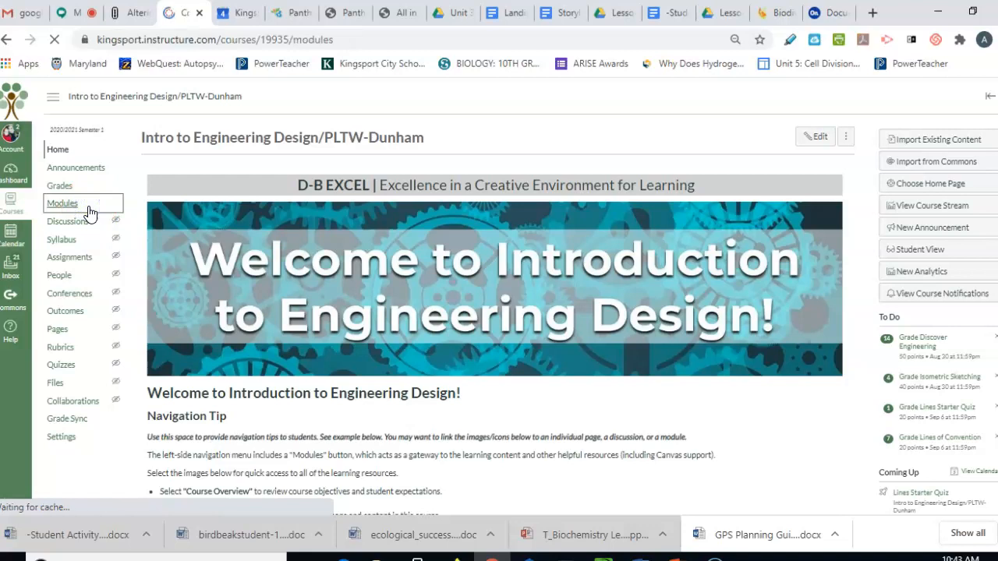
{"action": "scroll", "coordinate": [339, 269], "scroll_direction": "down", "scroll_amount": 6}
{"action": "scroll", "coordinate": [338, 288], "scroll_direction": "down", "scroll_amount": 2}
{"action": "scroll", "coordinate": [337, 289], "scroll_direction": "up", "scroll_amount": 3}
{"action": "scroll", "coordinate": [334, 290], "scroll_direction": "down", "scroll_amount": 1}
{"action": "scroll", "coordinate": [335, 293], "scroll_direction": "down", "scroll_amount": 9}
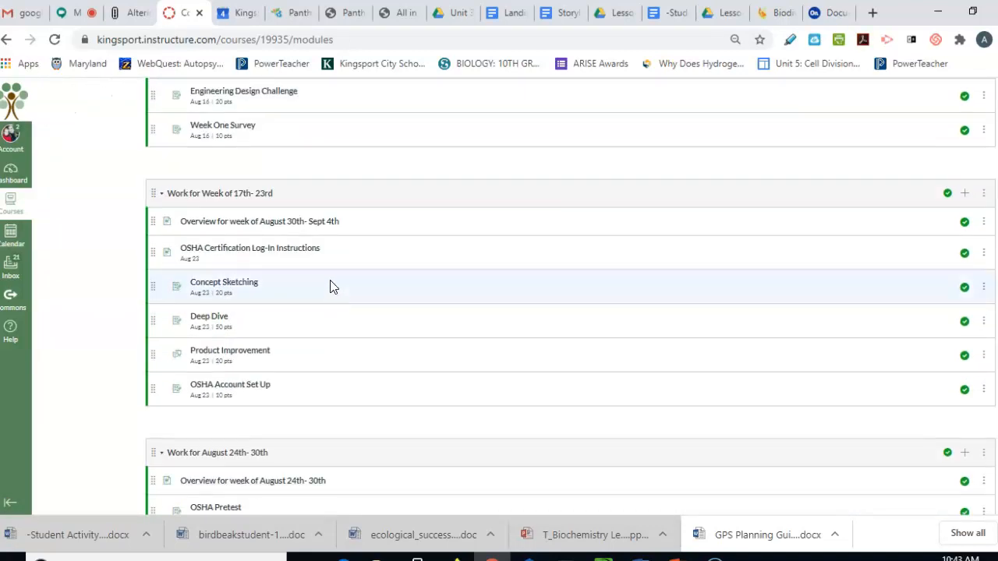
{"action": "scroll", "coordinate": [331, 286], "scroll_direction": "down", "scroll_amount": 1}
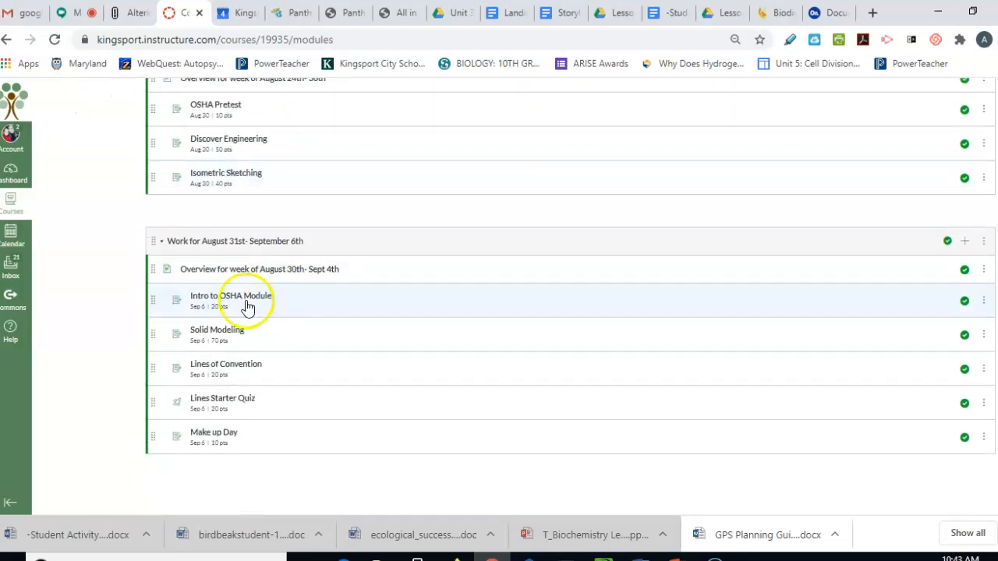
{"action": "left_click", "coordinate": [209, 331]}
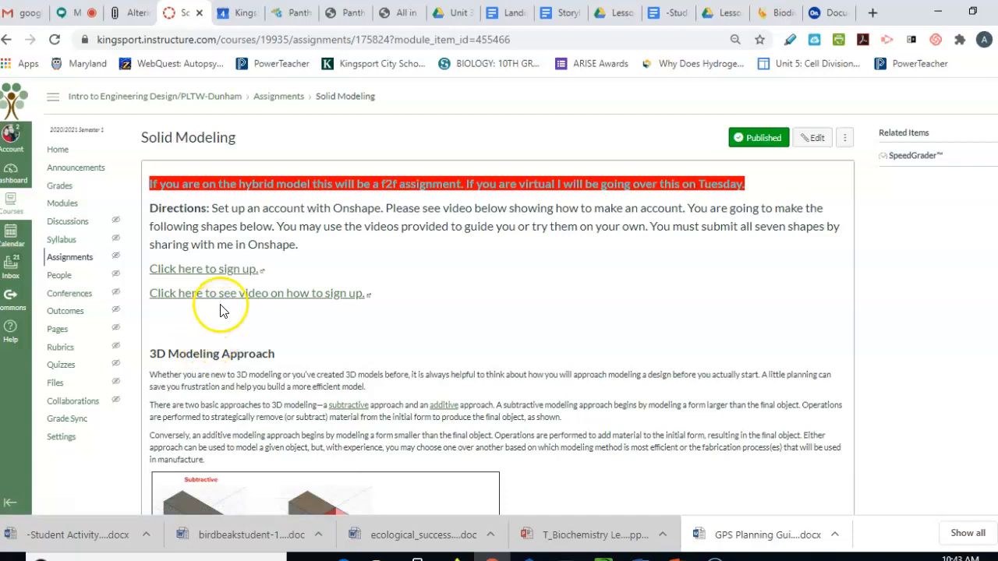
{"action": "scroll", "coordinate": [249, 279], "scroll_direction": "down", "scroll_amount": 5}
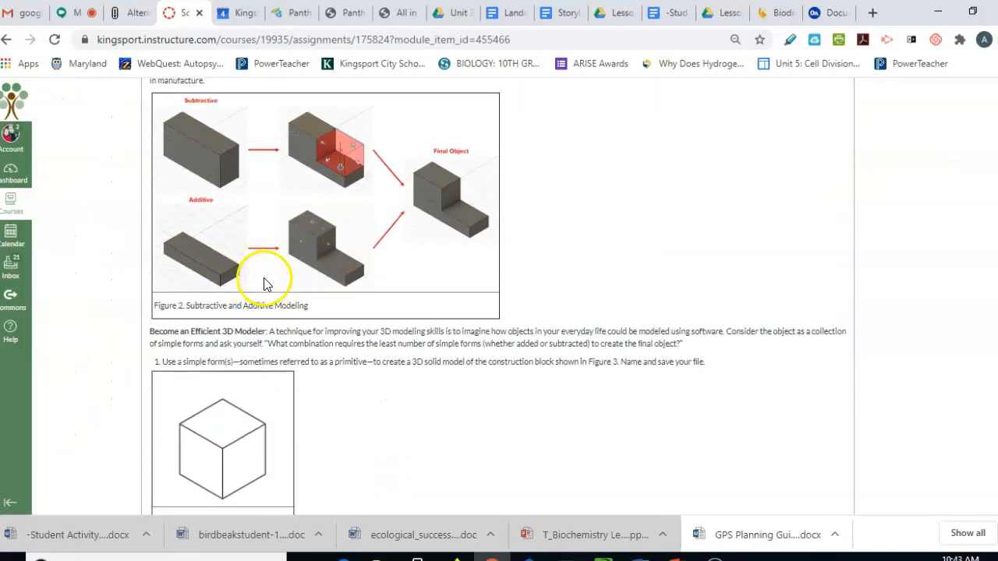
{"action": "scroll", "coordinate": [263, 282], "scroll_direction": "up", "scroll_amount": 3}
{"action": "scroll", "coordinate": [312, 267], "scroll_direction": "down", "scroll_amount": 3}
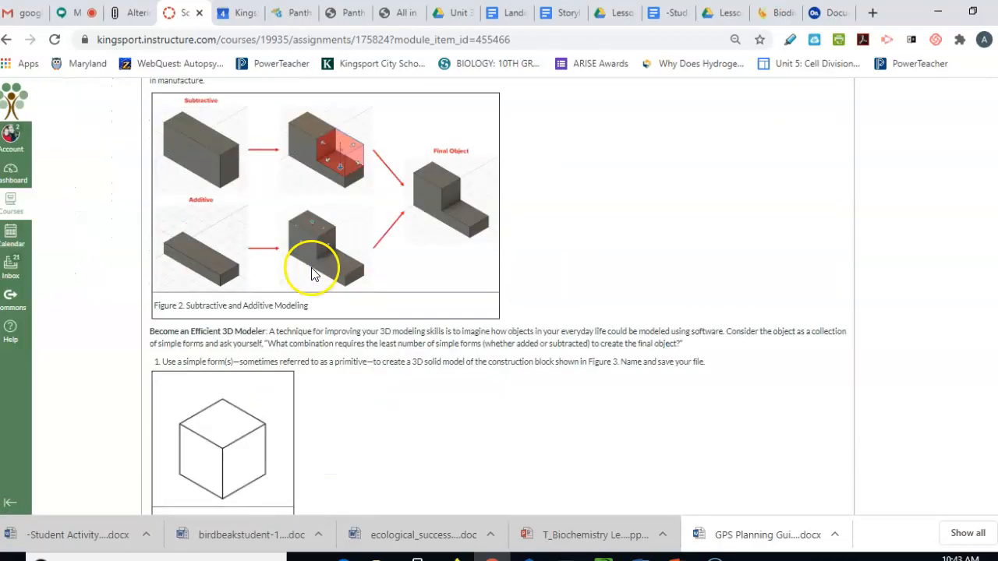
{"action": "scroll", "coordinate": [312, 269], "scroll_direction": "up", "scroll_amount": 2}
{"action": "scroll", "coordinate": [312, 269], "scroll_direction": "down", "scroll_amount": 1}
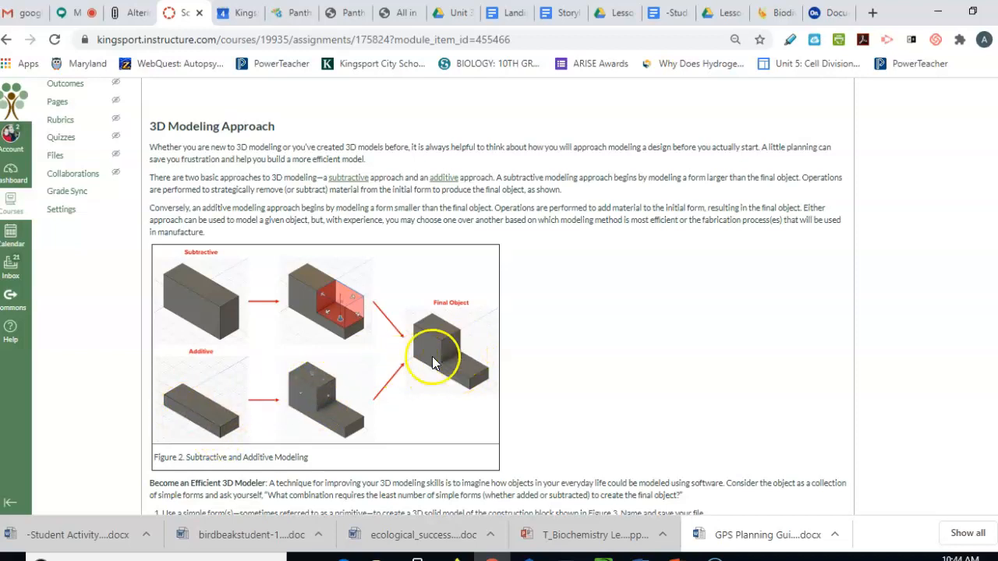
{"action": "scroll", "coordinate": [366, 320], "scroll_direction": "down", "scroll_amount": 4}
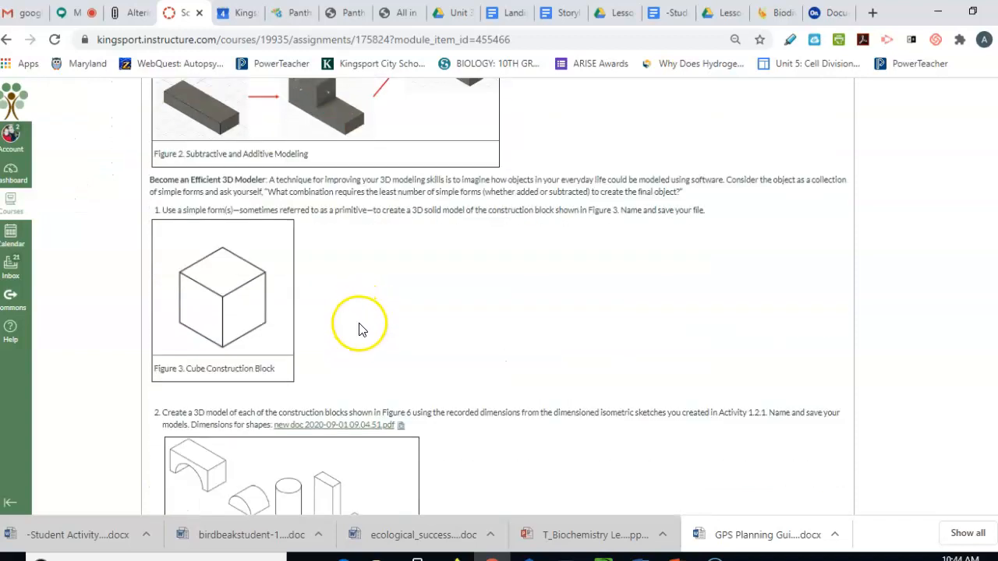
{"action": "scroll", "coordinate": [364, 343], "scroll_direction": "up", "scroll_amount": 5}
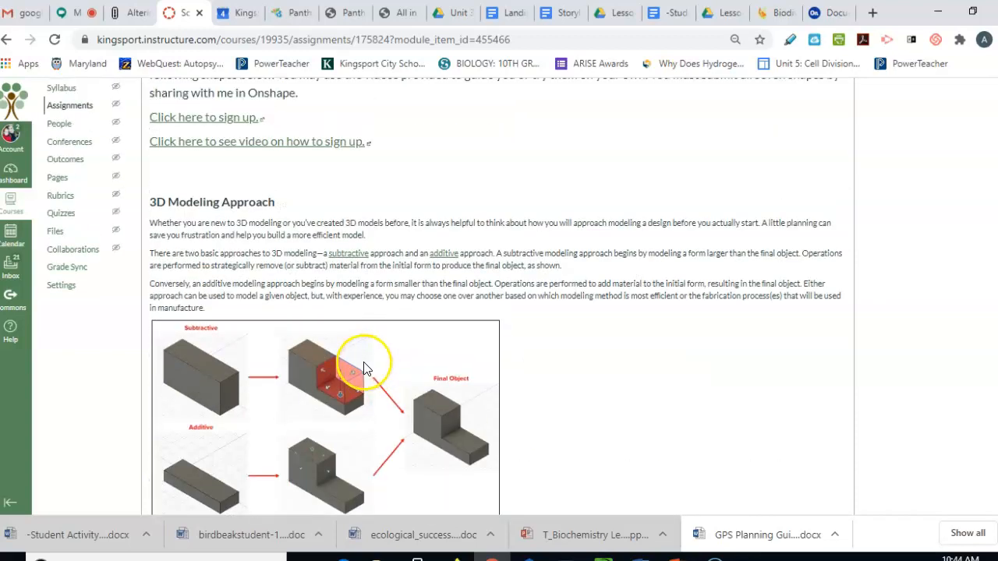
{"action": "scroll", "coordinate": [363, 367], "scroll_direction": "up", "scroll_amount": 1}
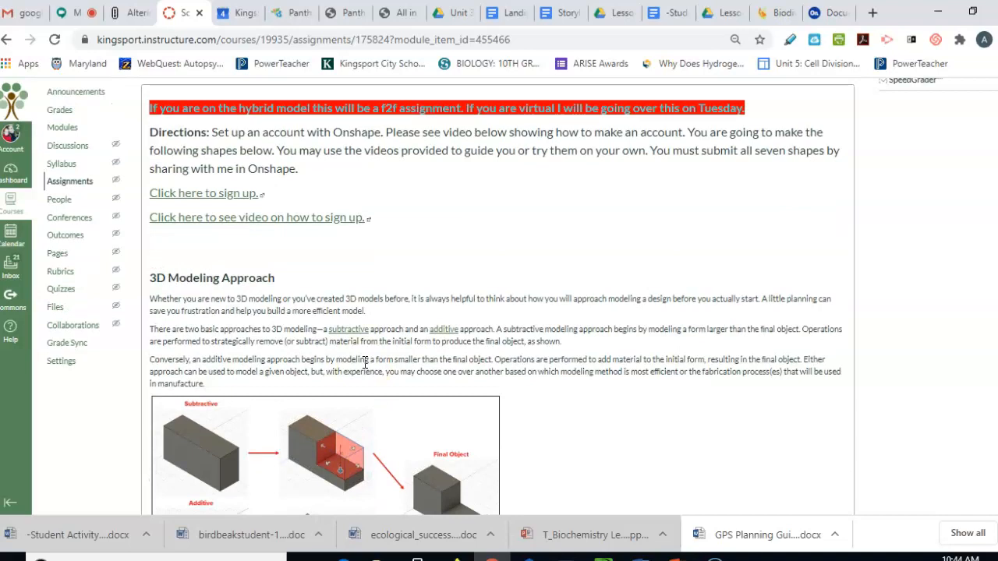
{"action": "scroll", "coordinate": [363, 363], "scroll_direction": "up", "scroll_amount": 1}
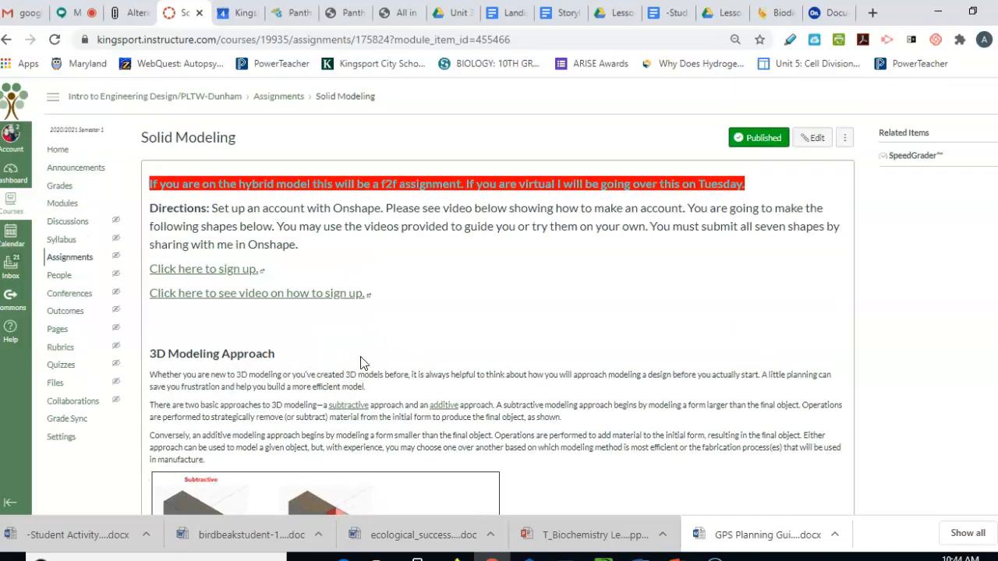
{"action": "left_click", "coordinate": [246, 269]}
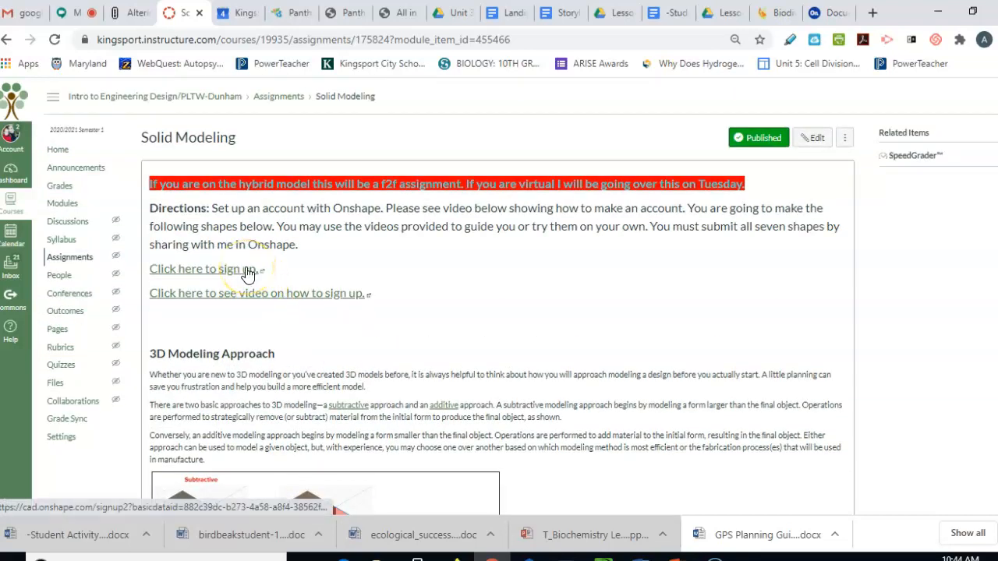
{"action": "scroll", "coordinate": [401, 328], "scroll_direction": "down", "scroll_amount": 7}
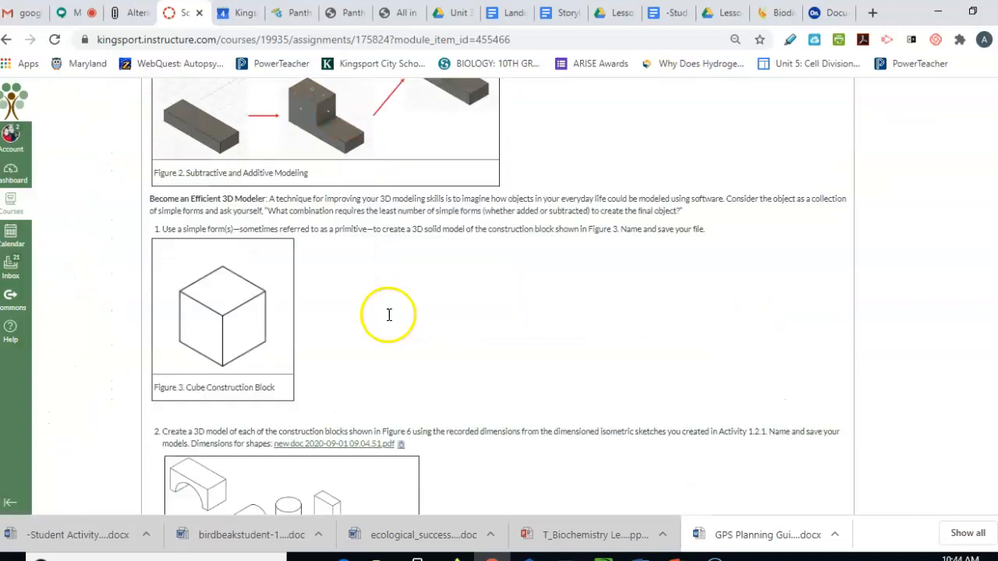
{"action": "scroll", "coordinate": [389, 314], "scroll_direction": "down", "scroll_amount": 1}
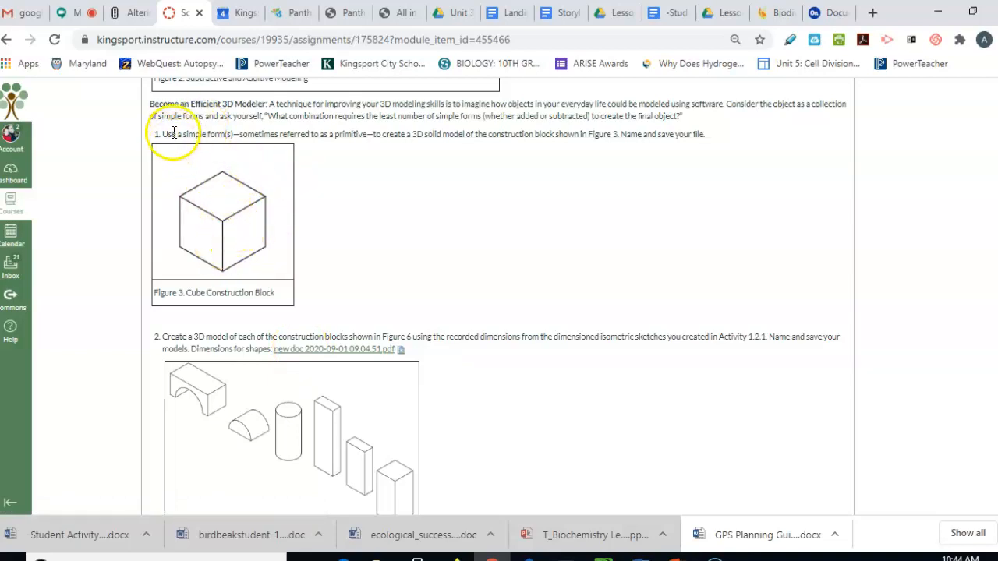
Back in Onshape, name the new document 'Cube' and create it
{"action": "left_click", "coordinate": [829, 14]}
{"action": "type", "text": "Cube"}
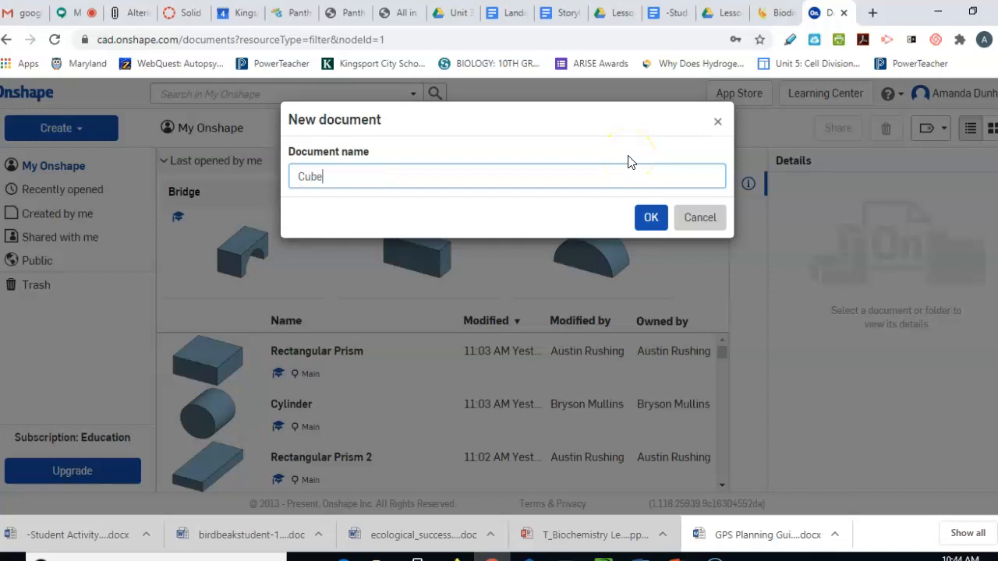
{"action": "left_click", "coordinate": [650, 218]}
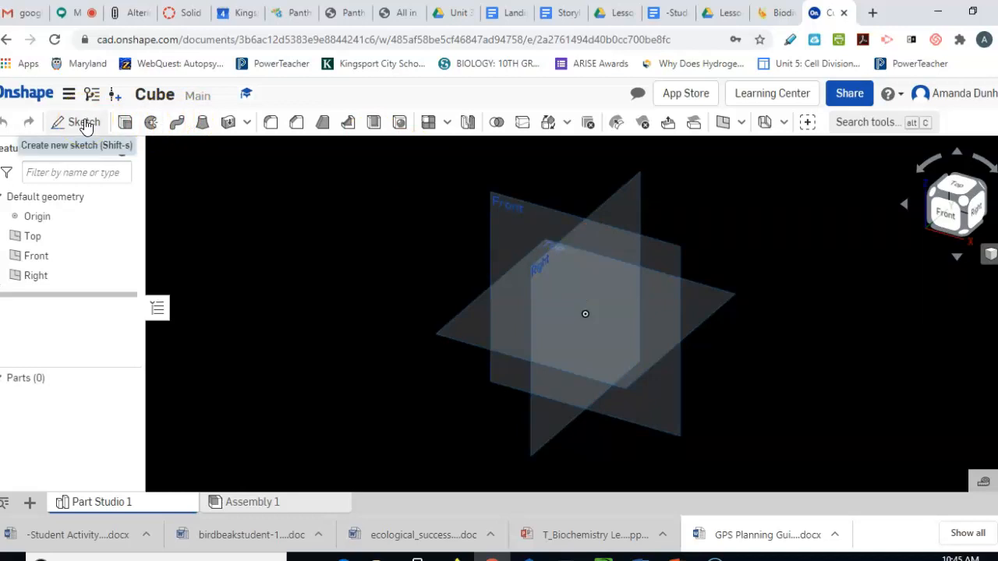
Start Sketch 1 on the Front plane and view it head-on
{"action": "left_click", "coordinate": [77, 126]}
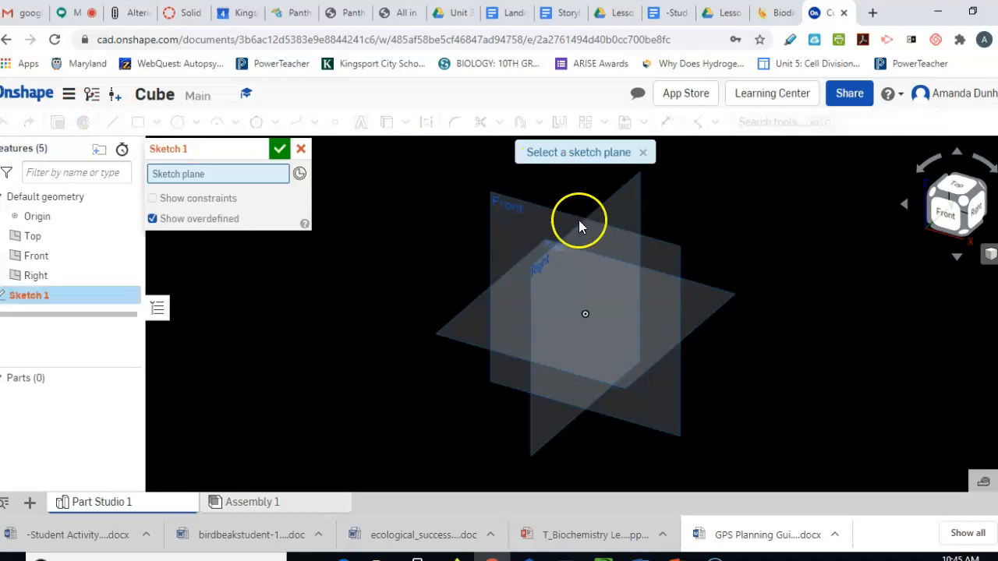
{"action": "left_click", "coordinate": [611, 234]}
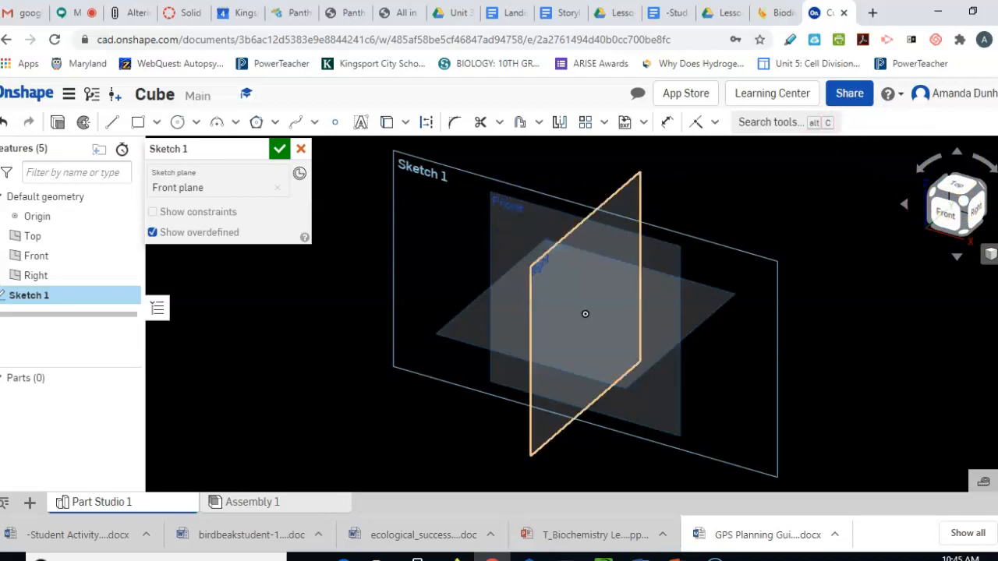
{"action": "left_click", "coordinate": [948, 220]}
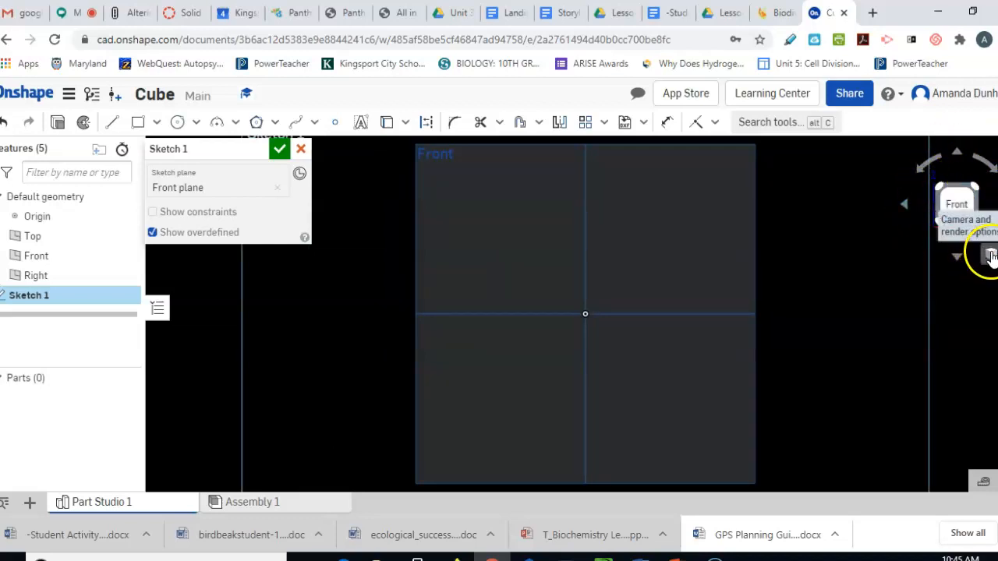
Draw a corner rectangle starting at the sketch origin
{"action": "left_click", "coordinate": [156, 123]}
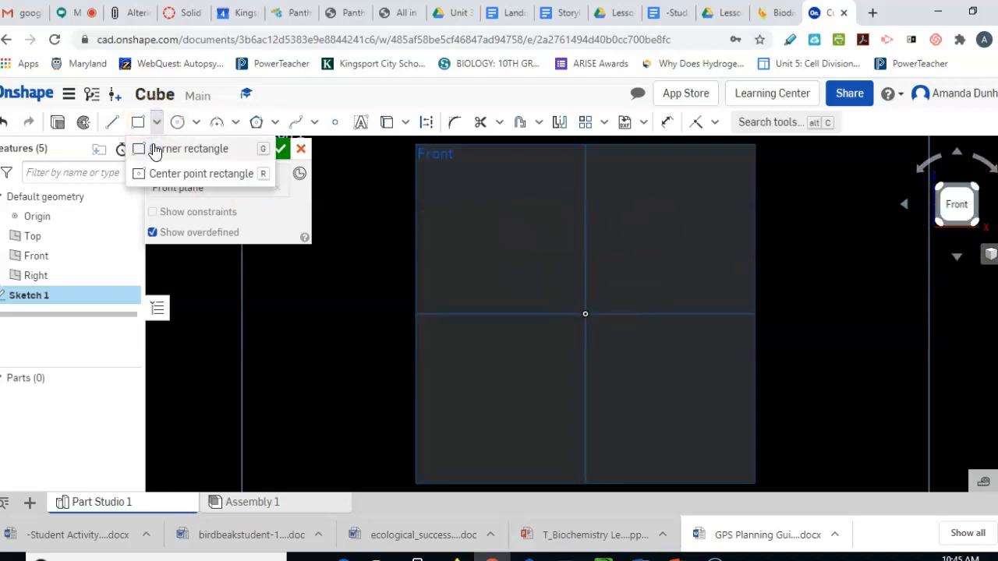
{"action": "left_click", "coordinate": [155, 150]}
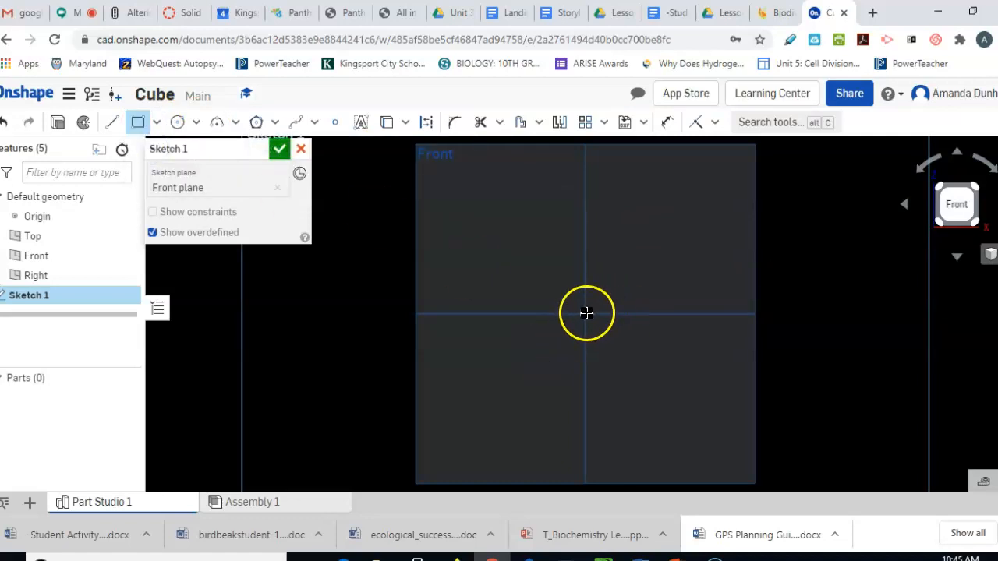
{"action": "left_click", "coordinate": [585, 313]}
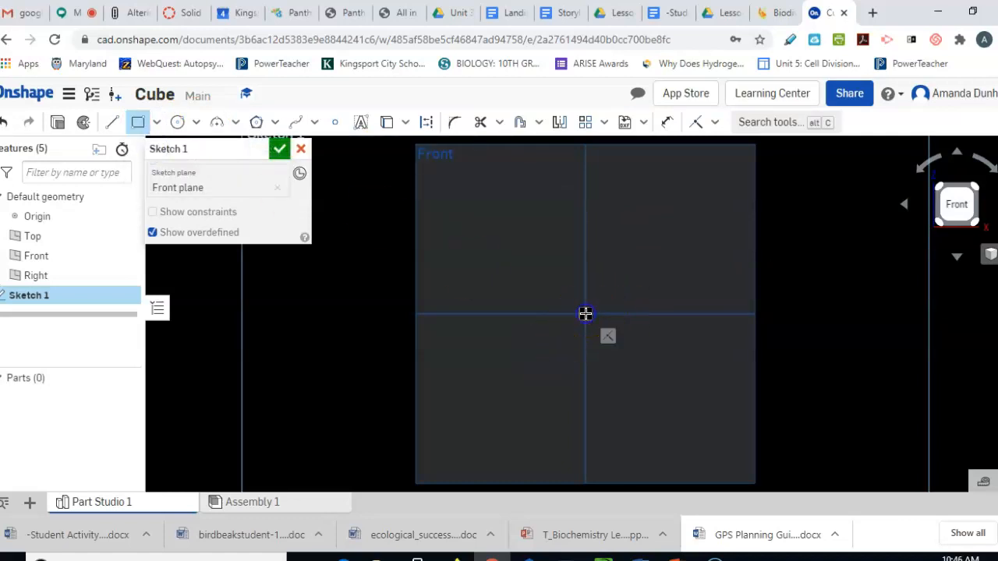
{"action": "left_click", "coordinate": [652, 263]}
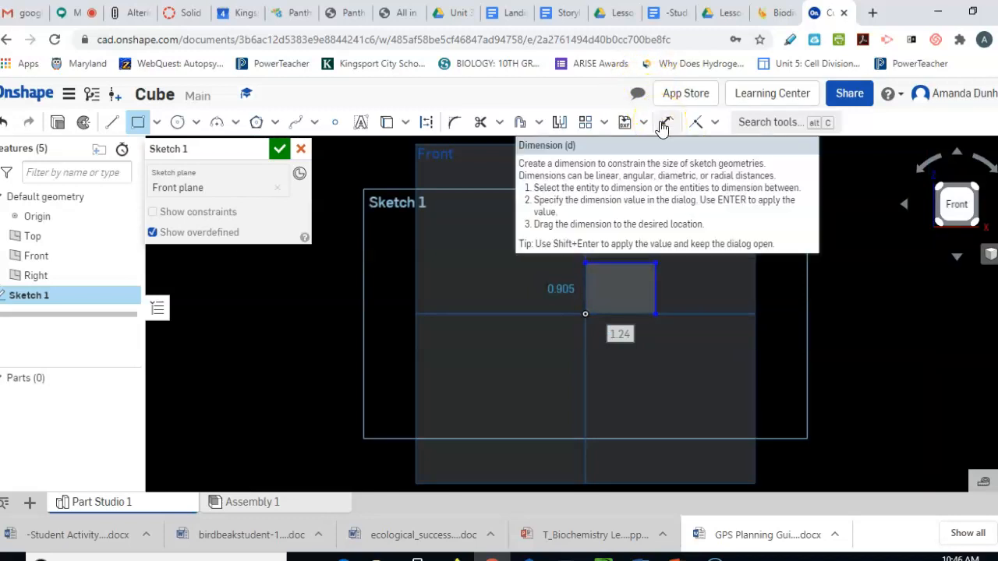
Dimension the rectangle's height and bottom width both to 0.75 in
{"action": "left_click", "coordinate": [664, 125]}
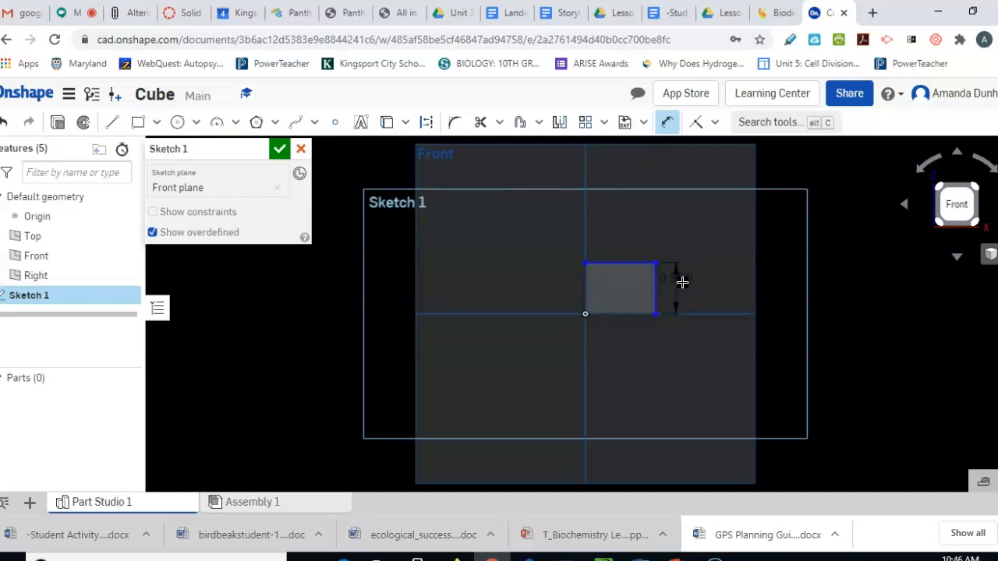
{"action": "left_click", "coordinate": [688, 282]}
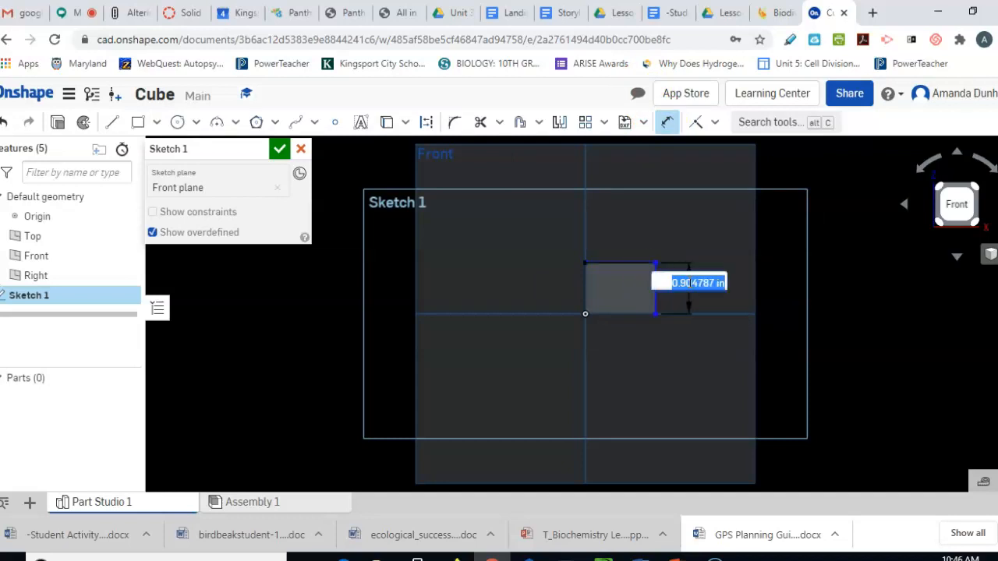
{"action": "key", "text": "BackSpace"}
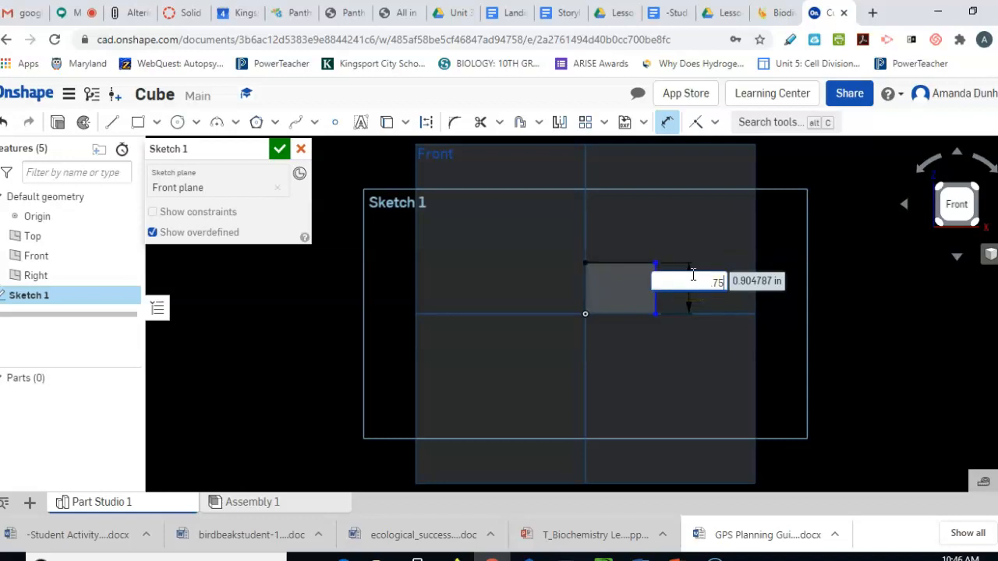
{"action": "type", "text": ".75"}
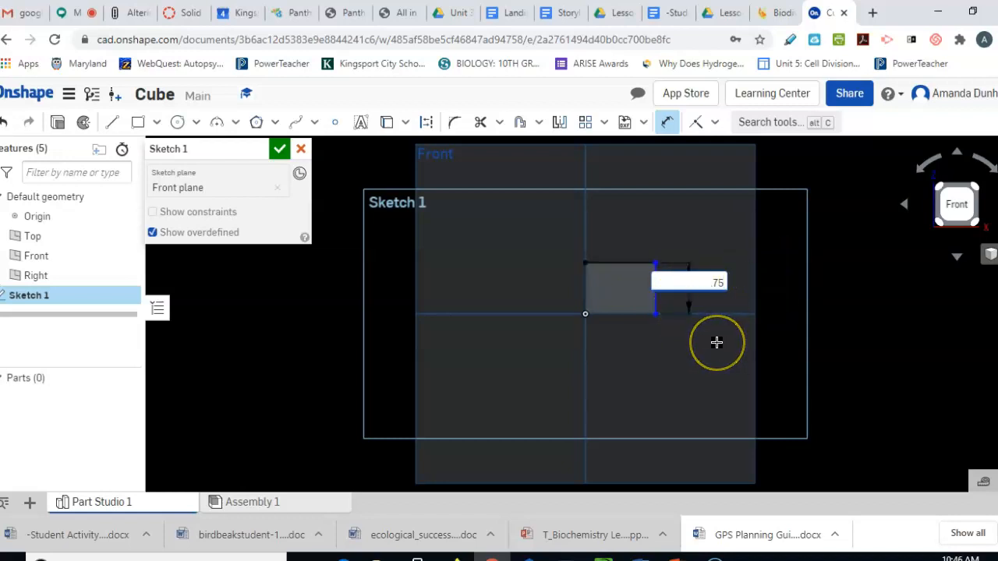
{"action": "left_click", "coordinate": [613, 315]}
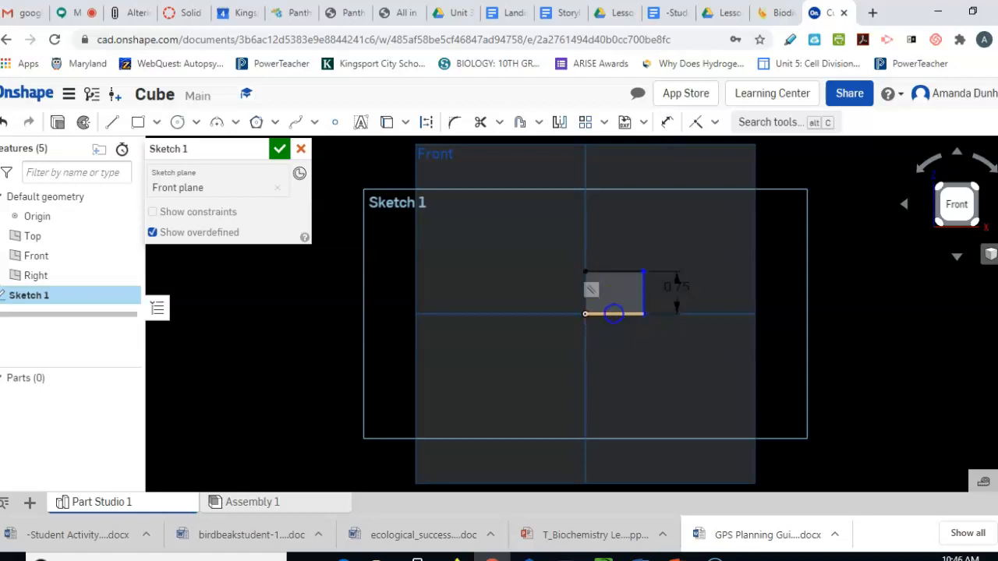
{"action": "left_click", "coordinate": [614, 314]}
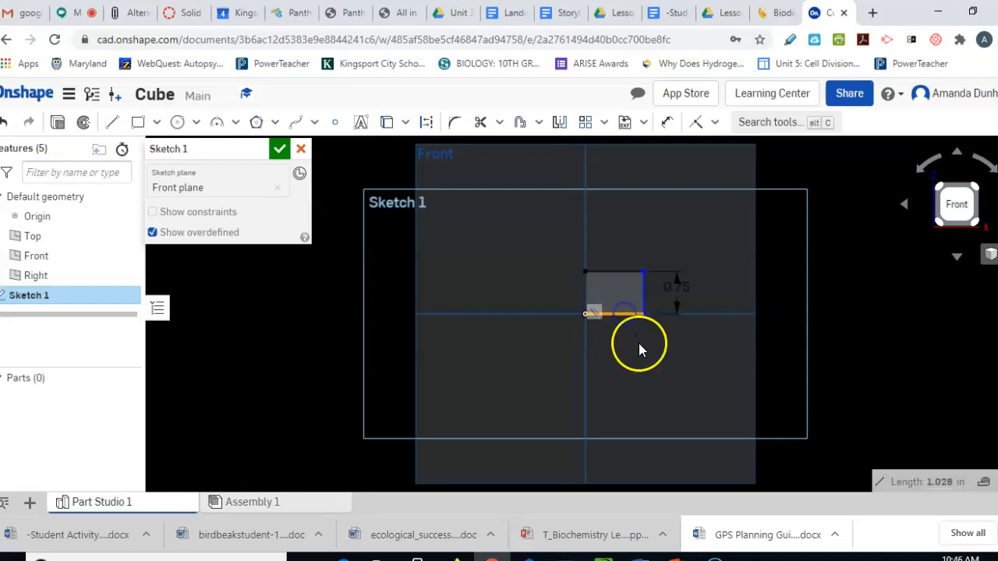
{"action": "left_click", "coordinate": [639, 351]}
{"action": "left_click", "coordinate": [613, 313]}
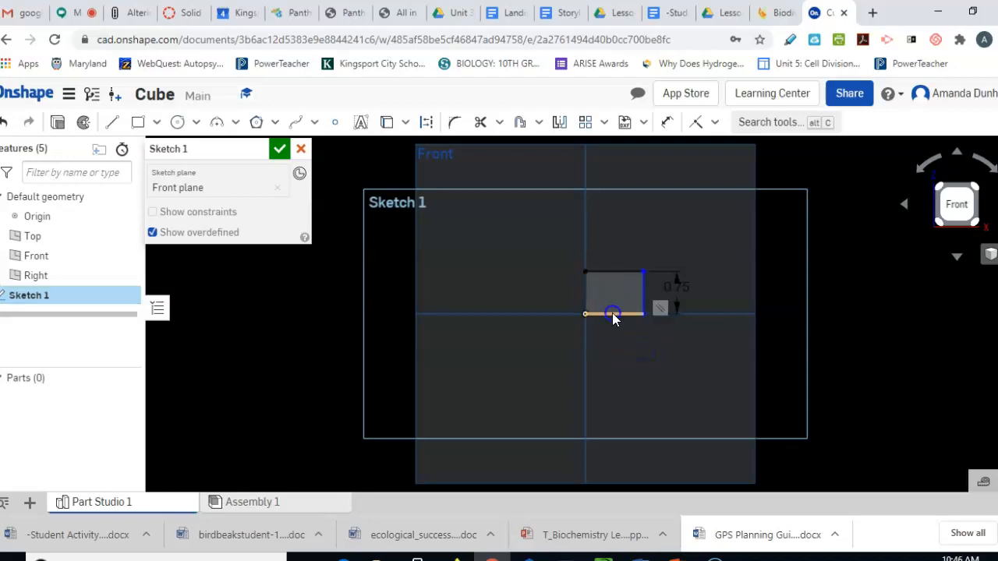
{"action": "left_click", "coordinate": [616, 355]}
{"action": "left_click", "coordinate": [667, 121]}
{"action": "left_click", "coordinate": [619, 314]}
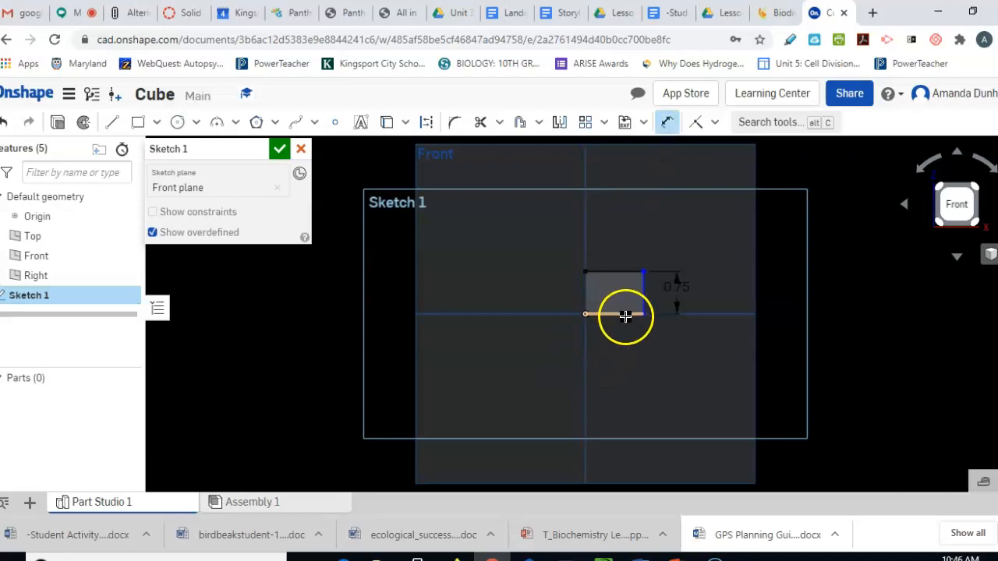
{"action": "left_click", "coordinate": [616, 354]}
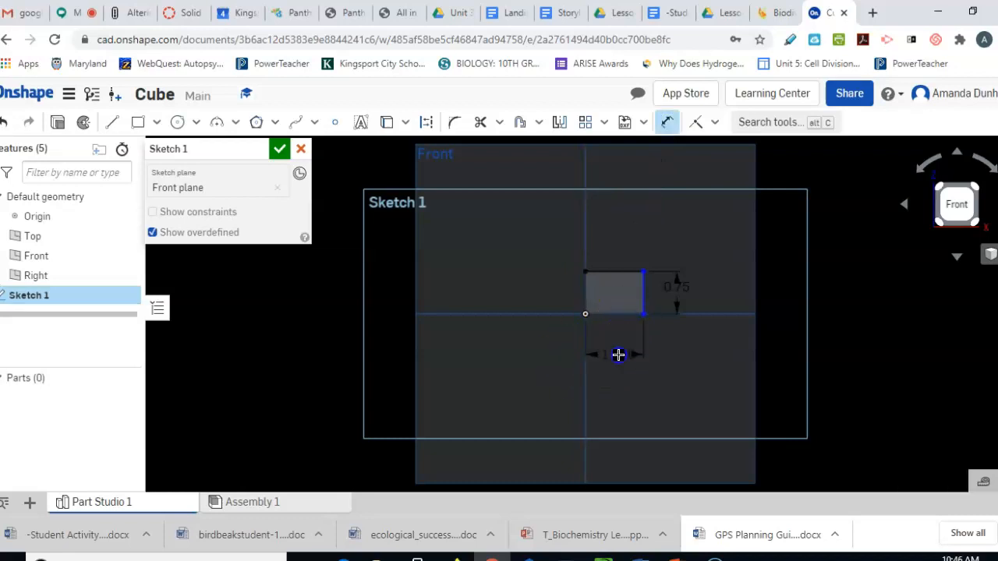
{"action": "key", "text": "BackSpace"}
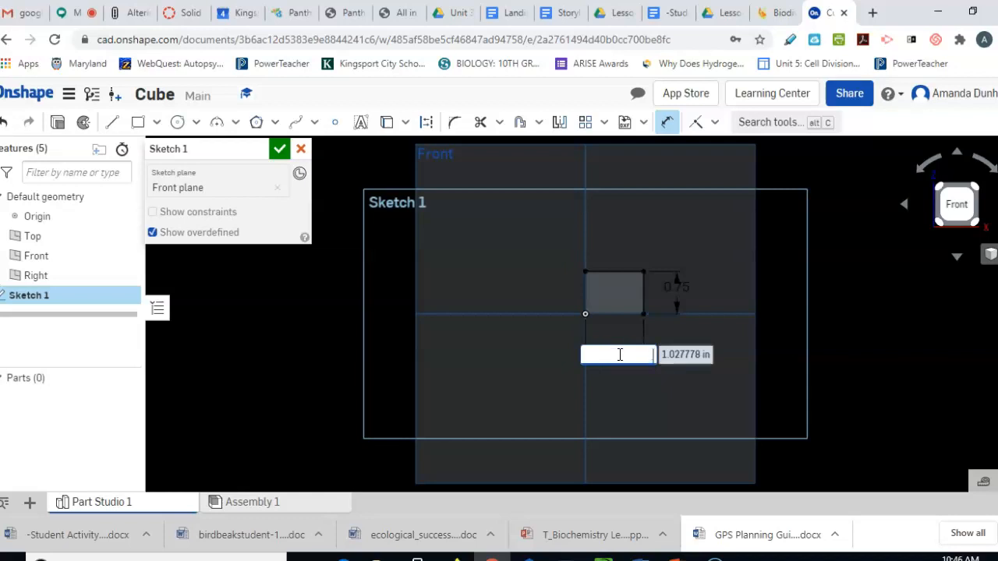
{"action": "key", "text": "Return"}
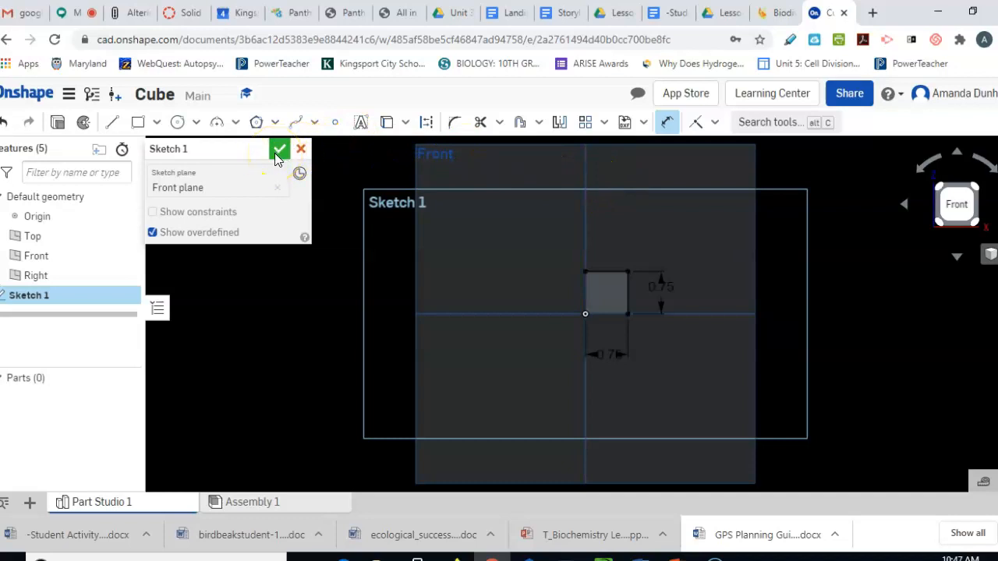
Finish the sketch and extrude the square 0.75 in into a solid cube
{"action": "left_click", "coordinate": [279, 149]}
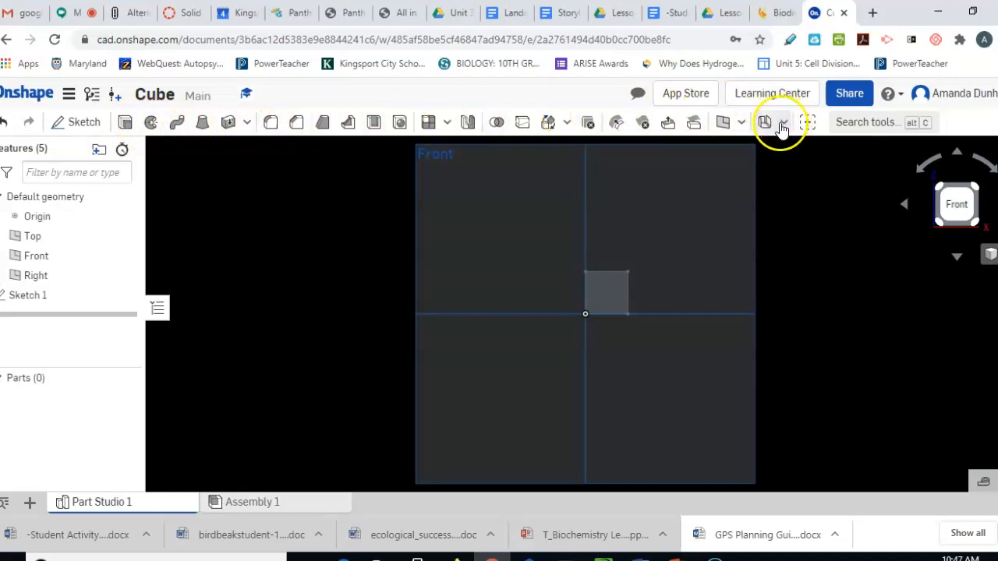
{"action": "left_click", "coordinate": [123, 130]}
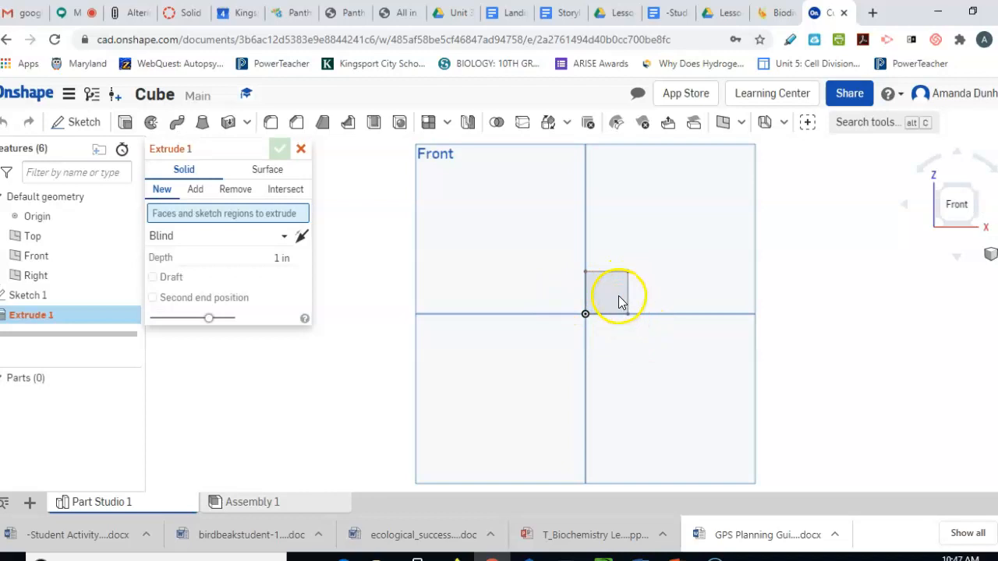
{"action": "left_click", "coordinate": [618, 296]}
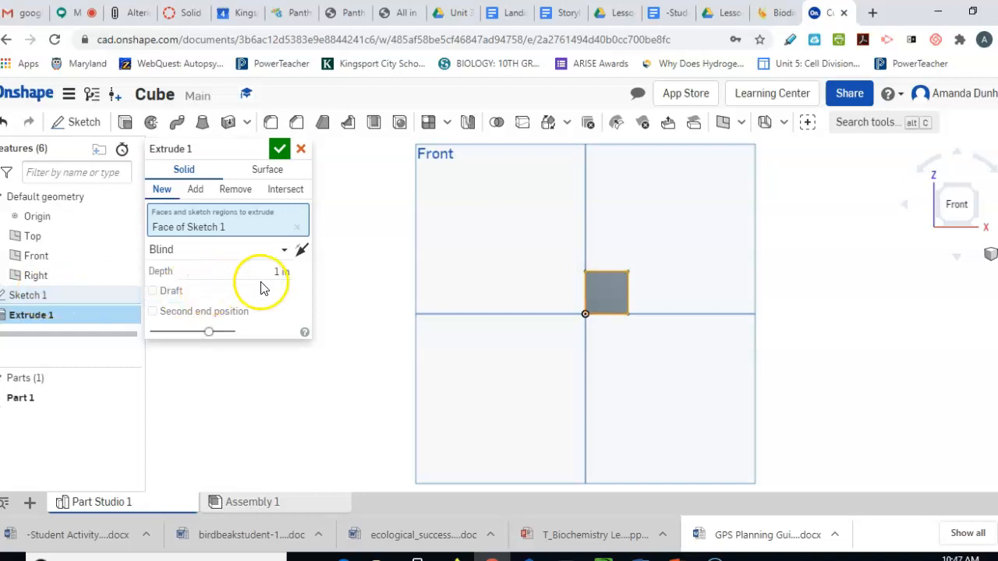
{"action": "left_click", "coordinate": [281, 272]}
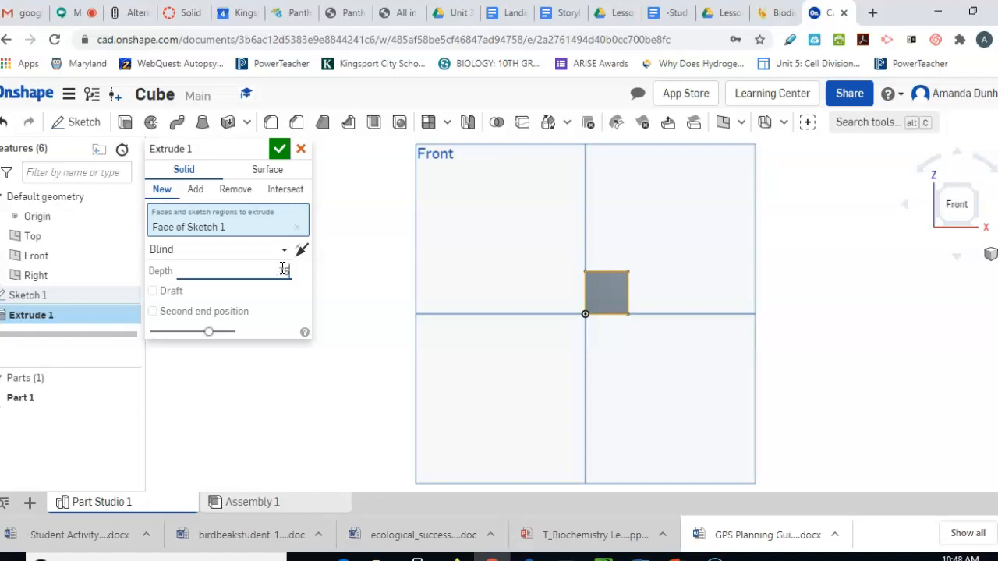
{"action": "left_click", "coordinate": [281, 150]}
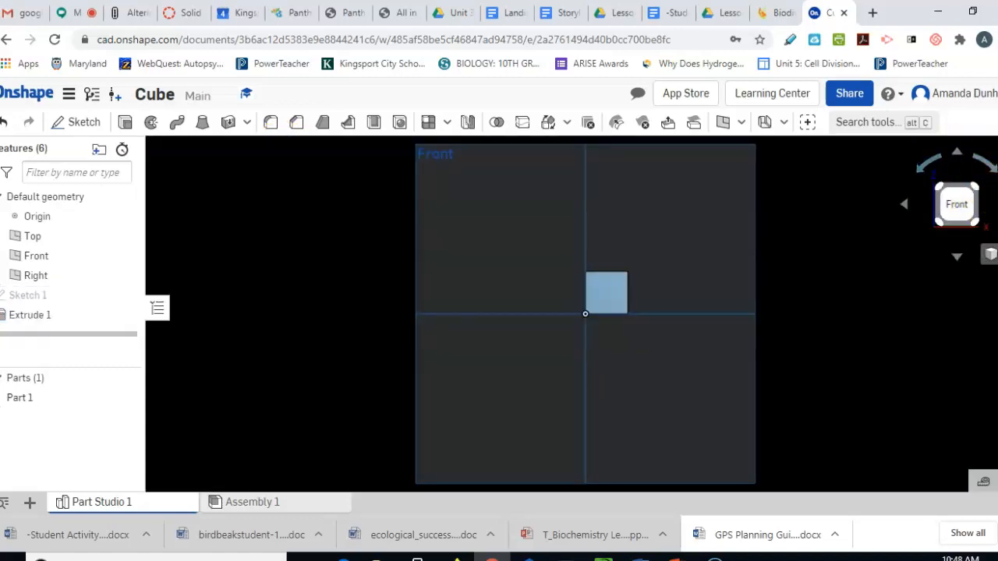
Switch to the isometric view to see the cube in 3D
{"action": "key", "text": "Right"}
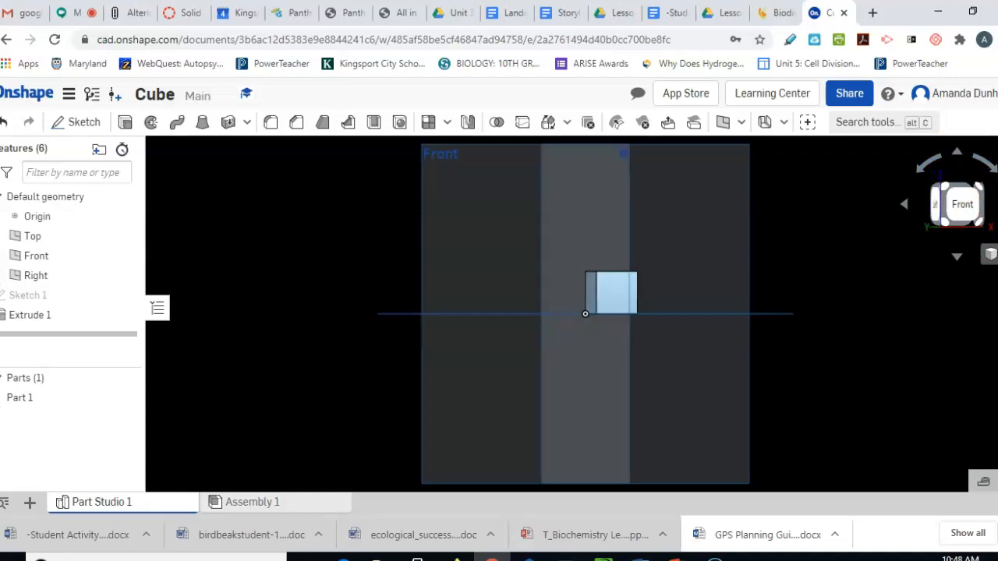
{"action": "right_click", "coordinate": [962, 207]}
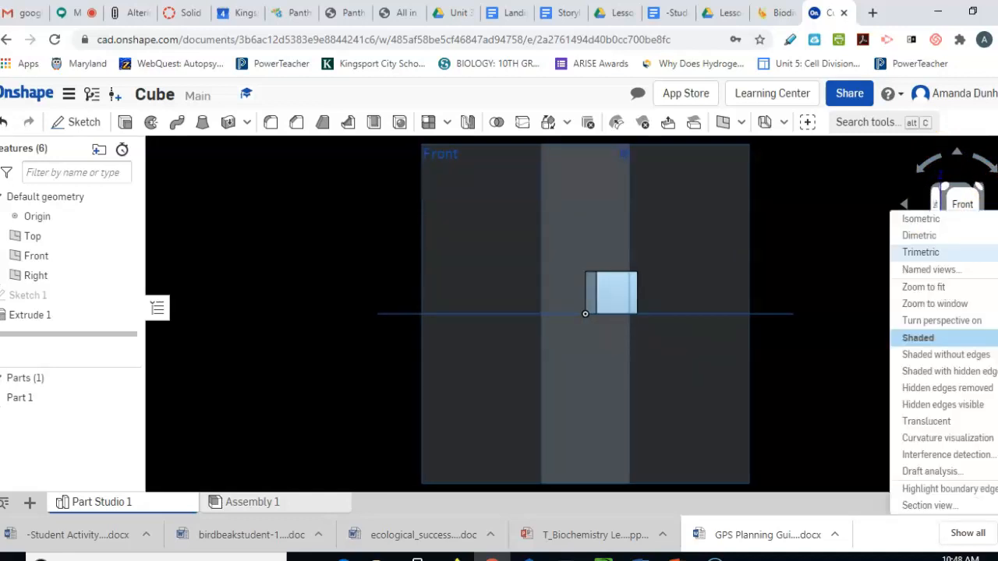
{"action": "left_click", "coordinate": [980, 221]}
{"action": "left_click", "coordinate": [958, 221]}
{"action": "left_click", "coordinate": [538, 307]}
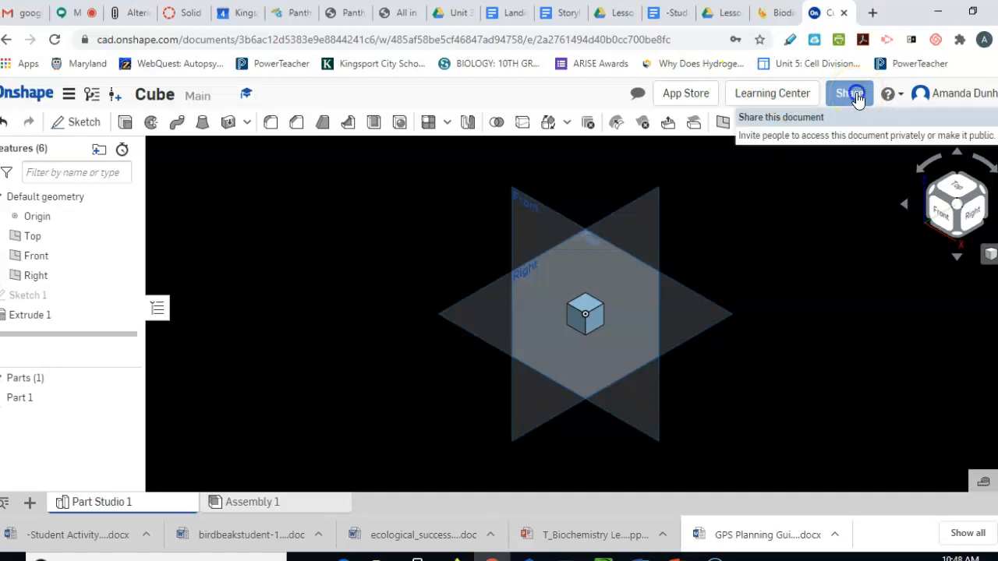
{"action": "left_click", "coordinate": [853, 94]}
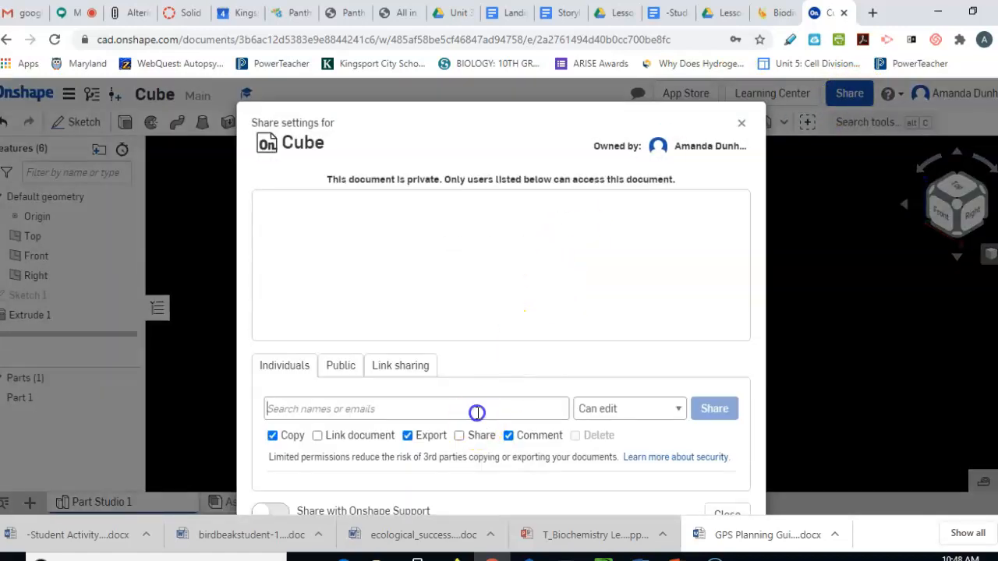
{"action": "left_click", "coordinate": [477, 410]}
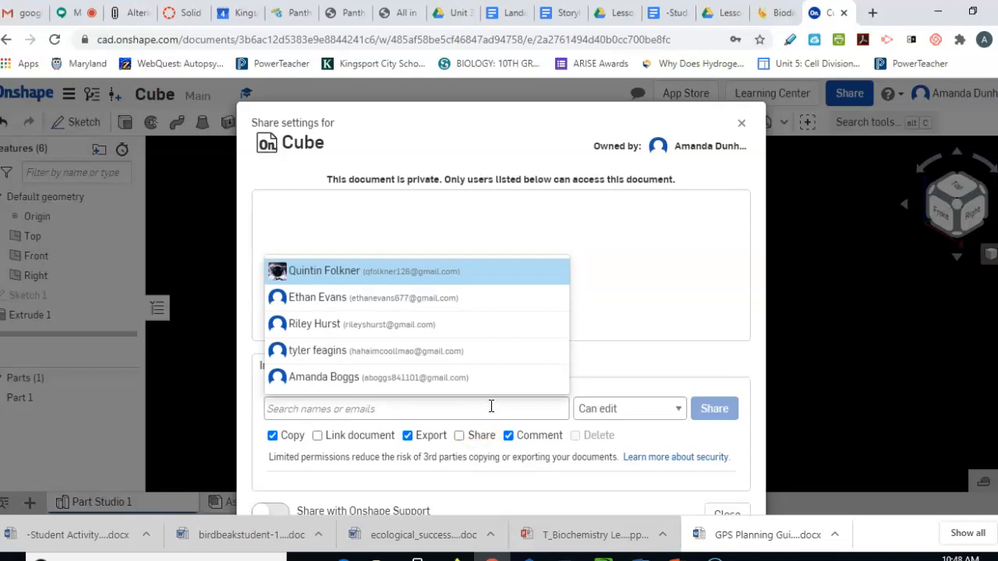
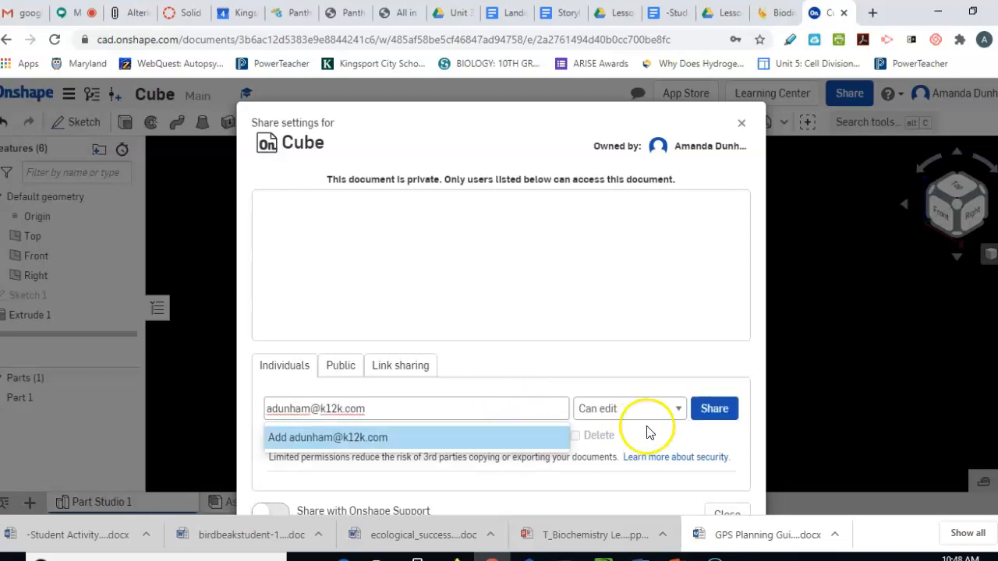
{"action": "left_click", "coordinate": [661, 406]}
{"action": "left_click", "coordinate": [648, 442]}
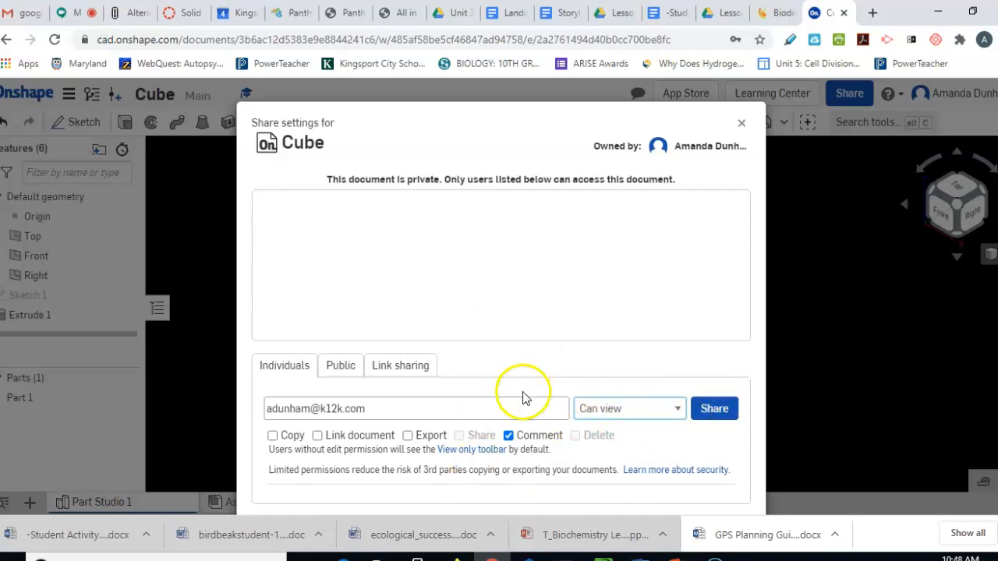
{"action": "left_click", "coordinate": [741, 126]}
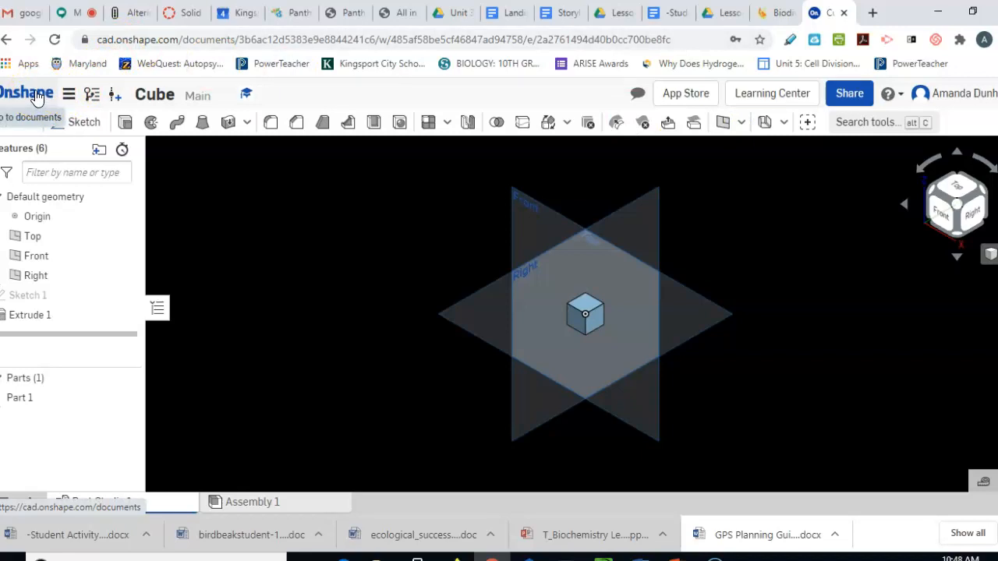
Return to the documents list and start another new document
{"action": "left_click", "coordinate": [34, 95]}
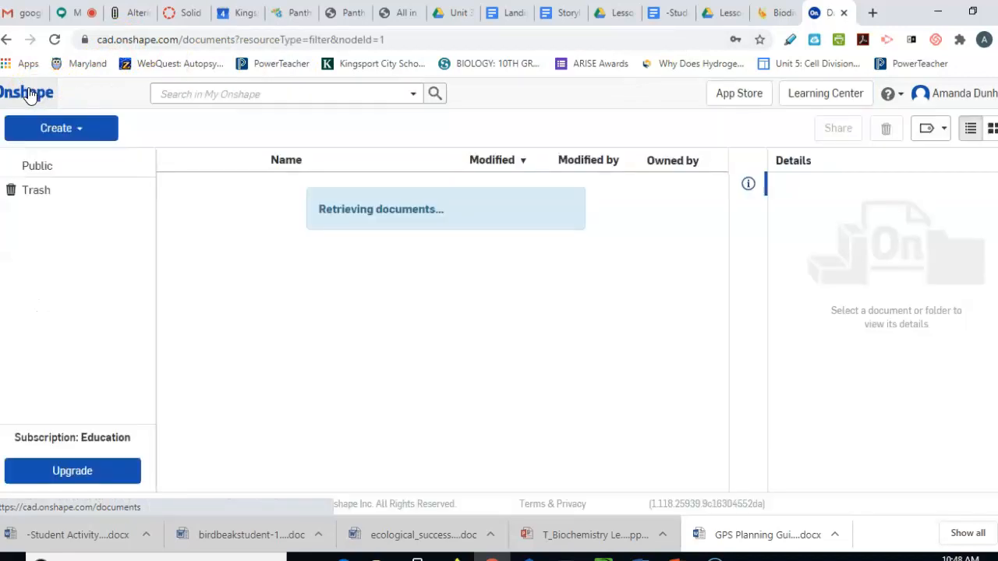
{"action": "left_click", "coordinate": [67, 132]}
{"action": "left_click", "coordinate": [60, 158]}
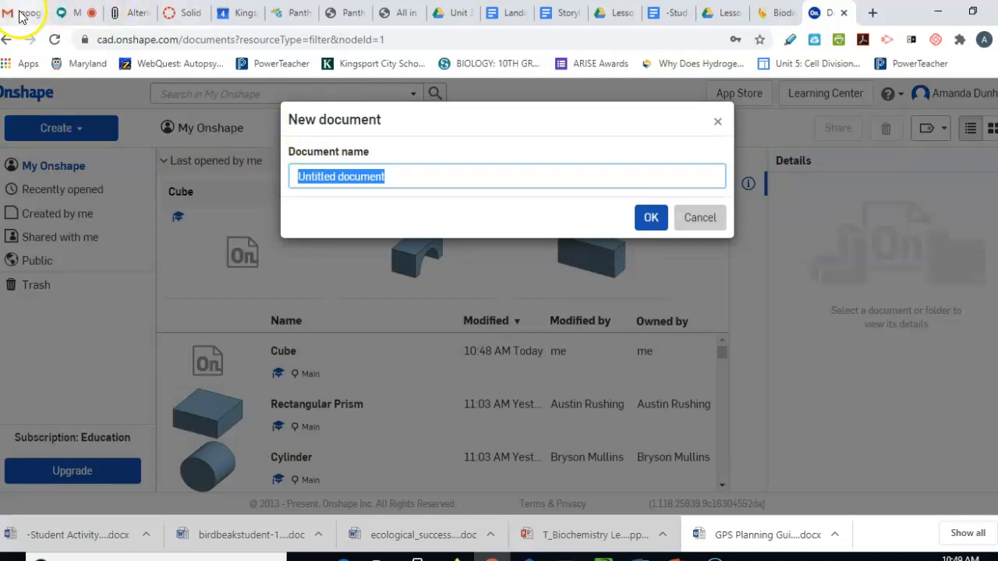
Review the shape-dimensions PDF from the course assignment page, then return to Onshape
{"action": "left_click", "coordinate": [184, 13]}
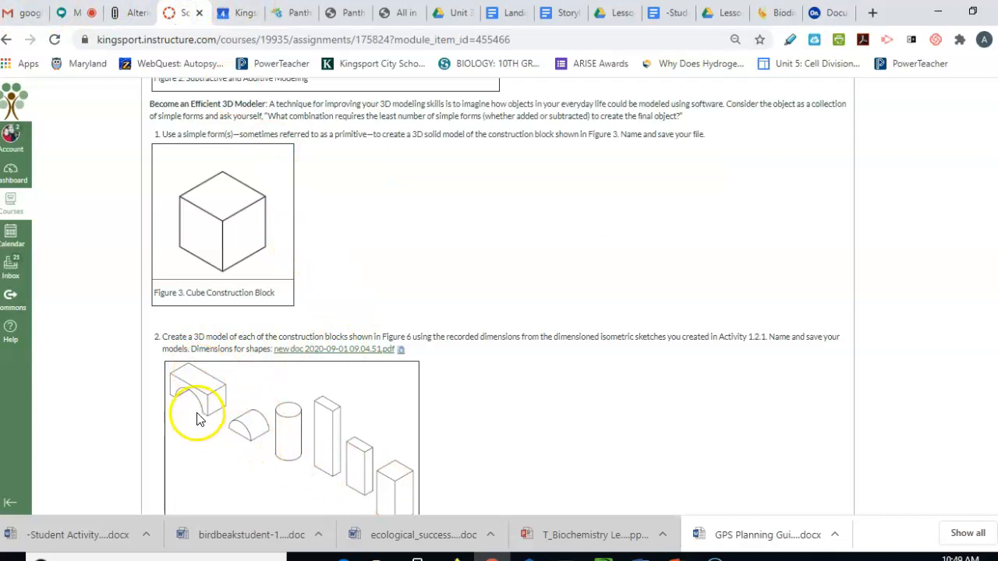
{"action": "left_click", "coordinate": [361, 352]}
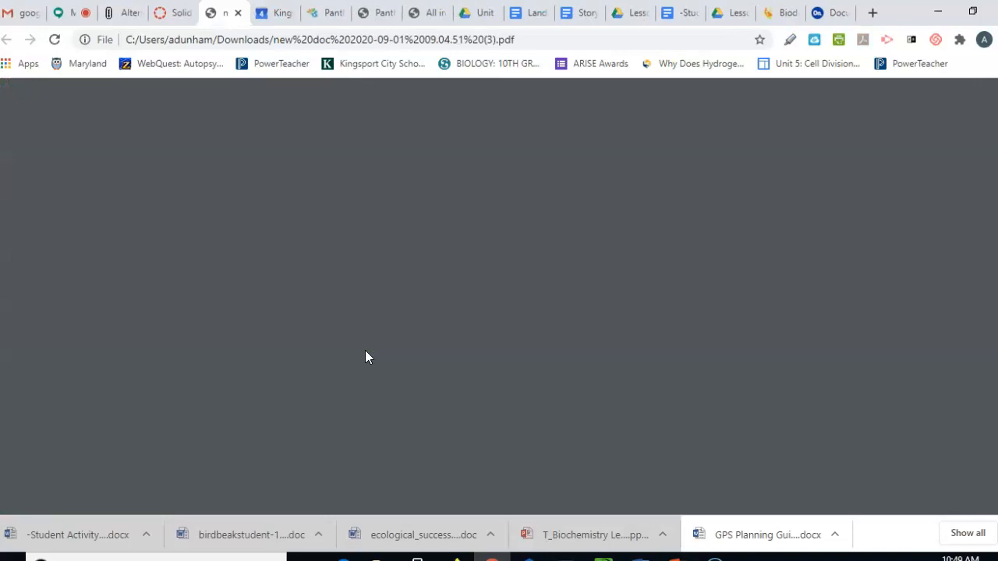
{"action": "scroll", "coordinate": [622, 280], "scroll_direction": "down", "scroll_amount": 1}
{"action": "scroll", "coordinate": [621, 285], "scroll_direction": "down", "scroll_amount": 3}
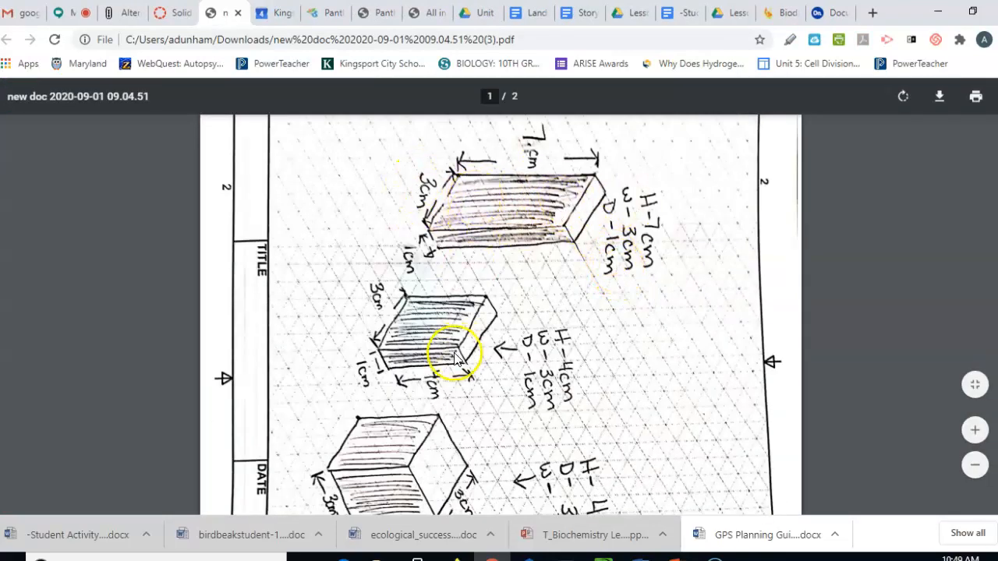
{"action": "scroll", "coordinate": [558, 435], "scroll_direction": "up", "scroll_amount": 2}
{"action": "scroll", "coordinate": [559, 435], "scroll_direction": "up", "scroll_amount": 2}
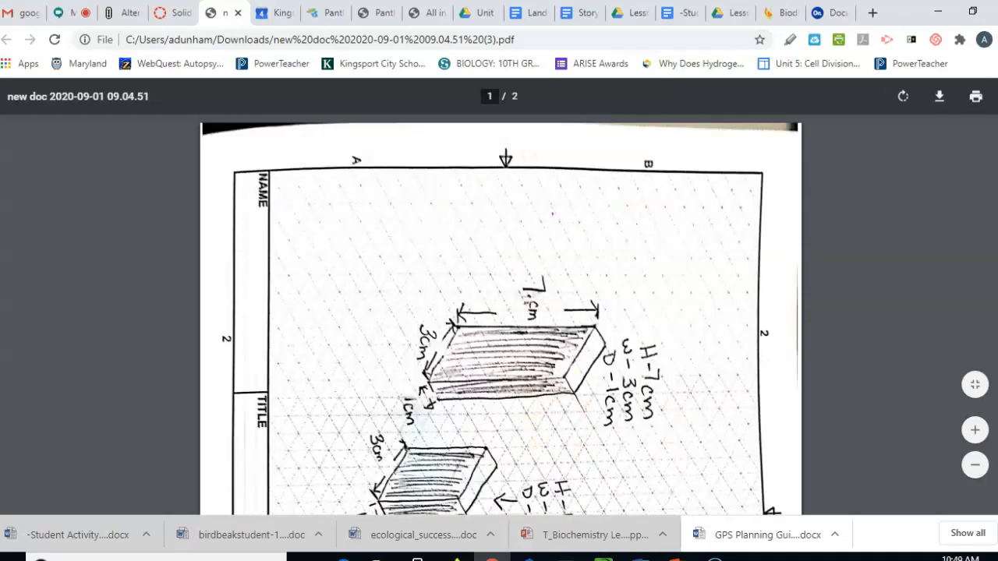
{"action": "left_click", "coordinate": [835, 7]}
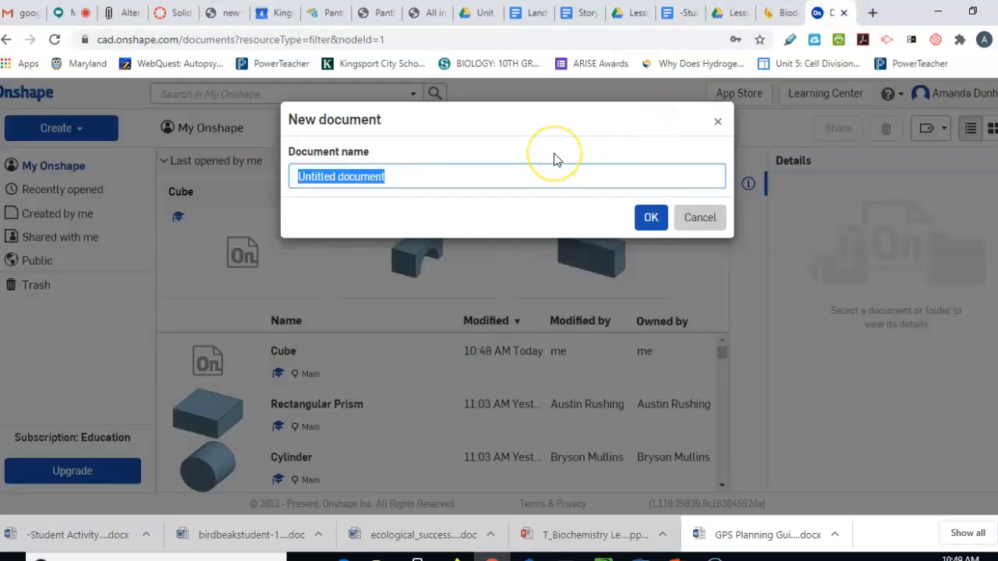
Create the document named 'RP1' and go back to the Canvas assignment page
{"action": "type", "text": "RP1"}
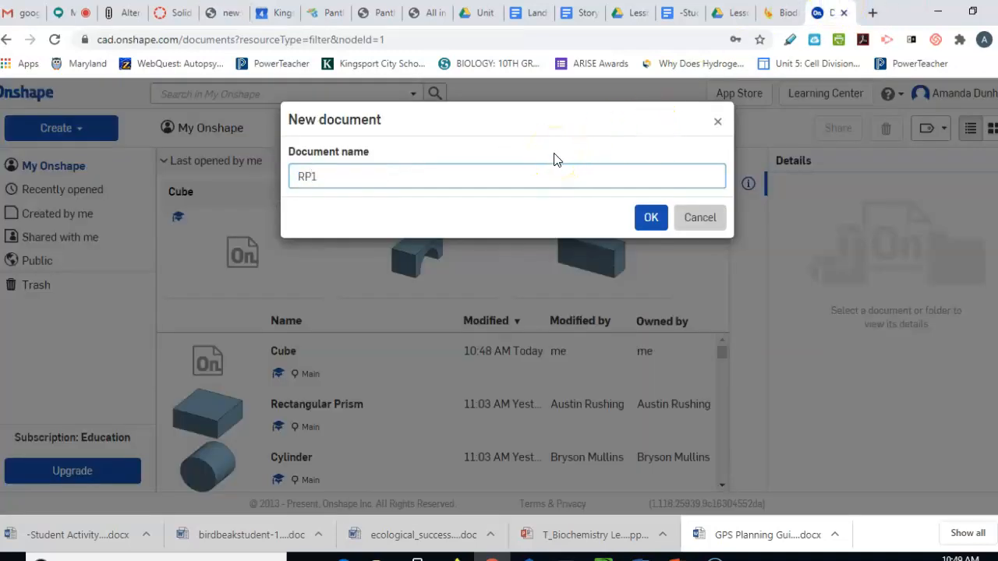
{"action": "left_click", "coordinate": [651, 218]}
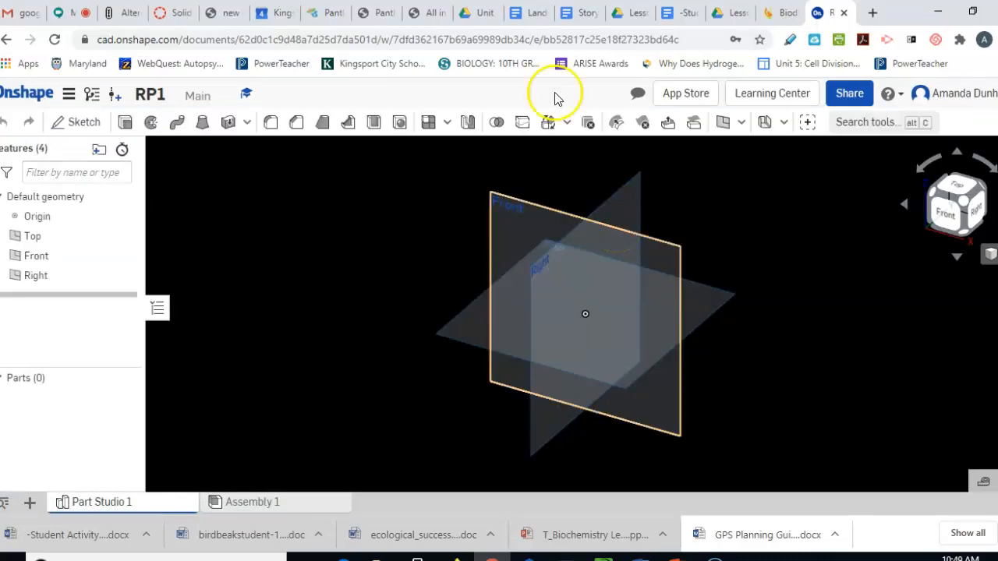
{"action": "left_click", "coordinate": [162, 11]}
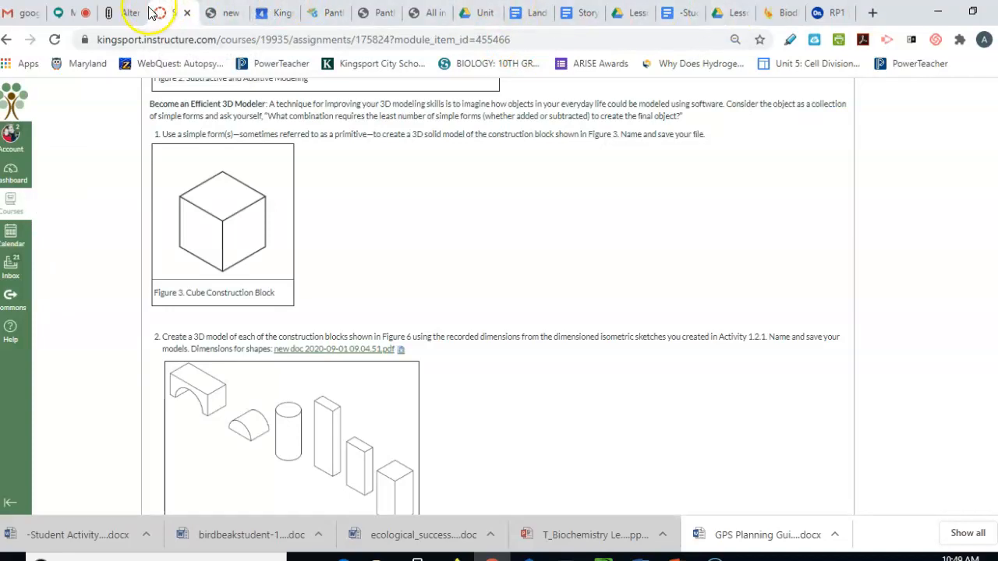
Check the PDF's 7×3×1 cm block sketch, then return to the RP1 Part Studio
{"action": "left_click", "coordinate": [217, 16]}
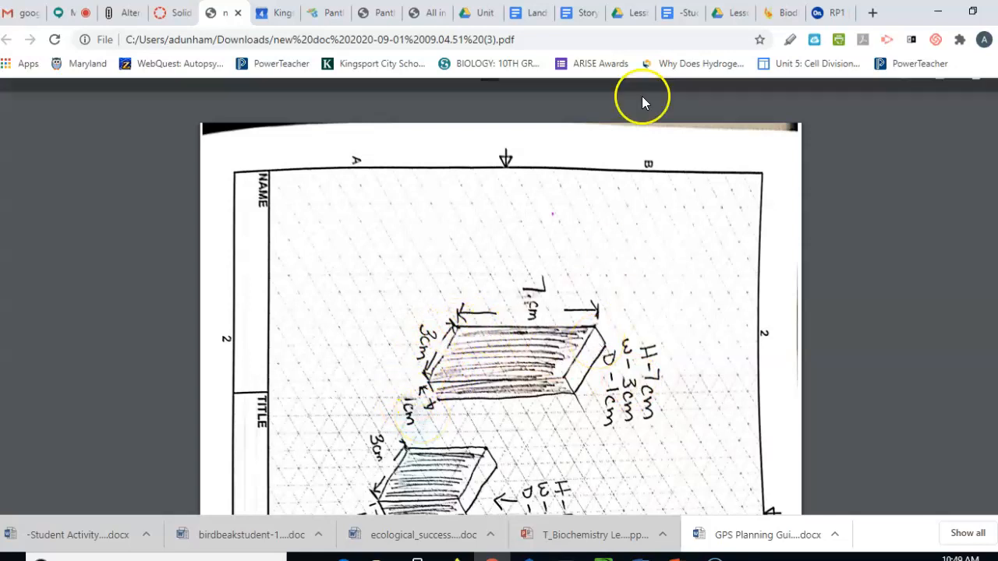
{"action": "left_click", "coordinate": [825, 13]}
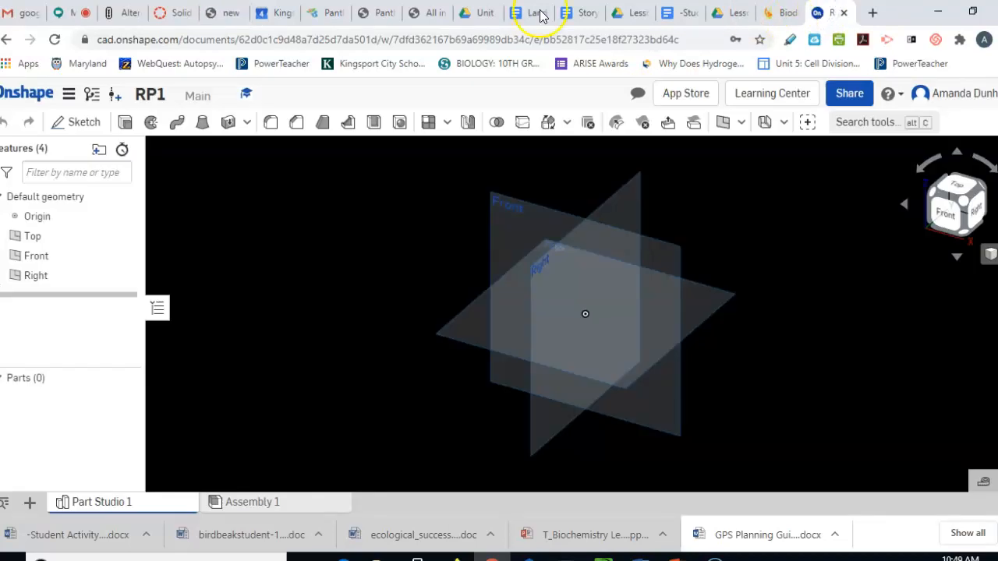
Start a sketch on the Front plane and draw a corner rectangle from the origin
{"action": "left_click", "coordinate": [70, 122]}
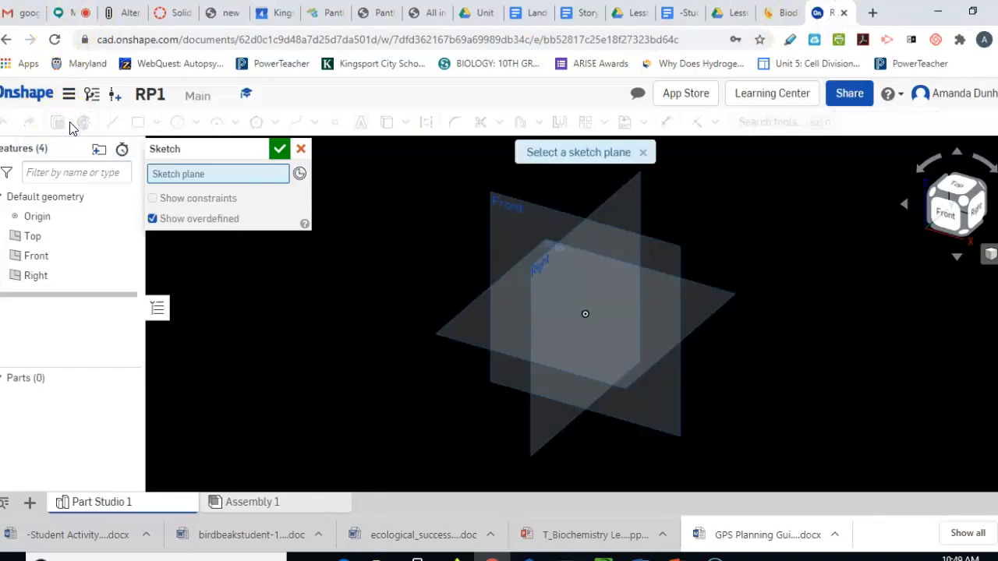
{"action": "left_click", "coordinate": [576, 221]}
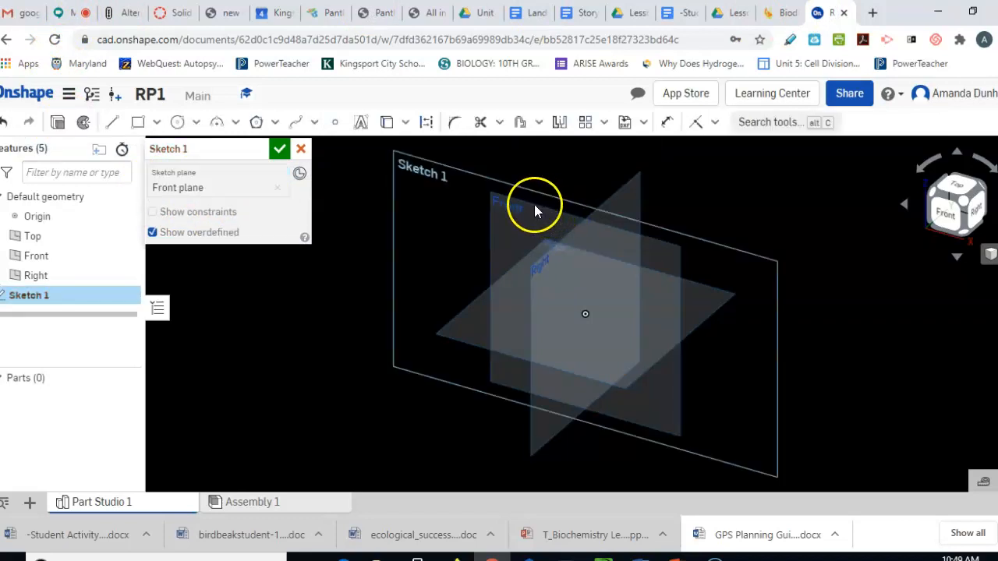
{"action": "key", "text": "n"}
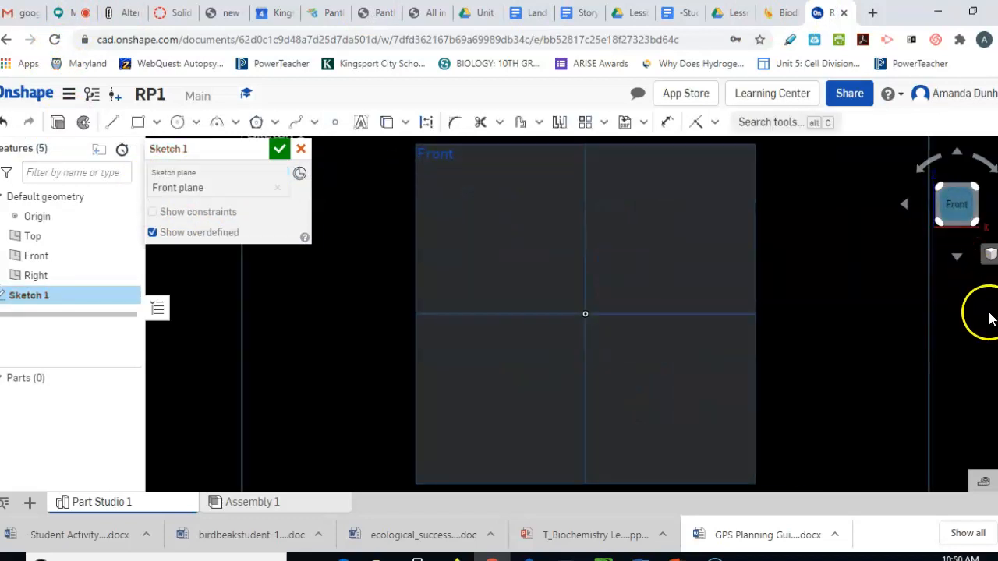
{"action": "left_click", "coordinate": [157, 122]}
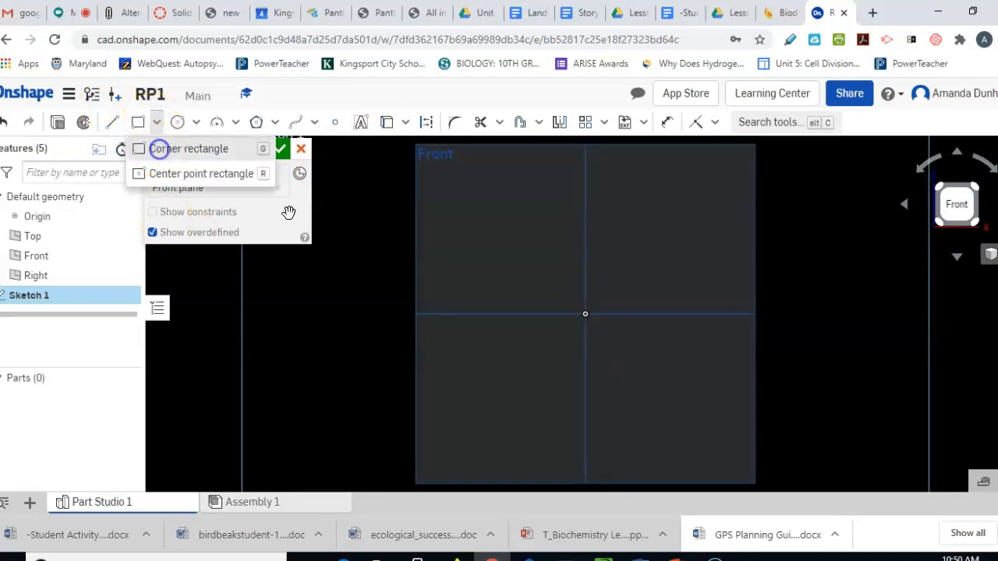
{"action": "left_click", "coordinate": [158, 148]}
{"action": "left_click", "coordinate": [585, 315]}
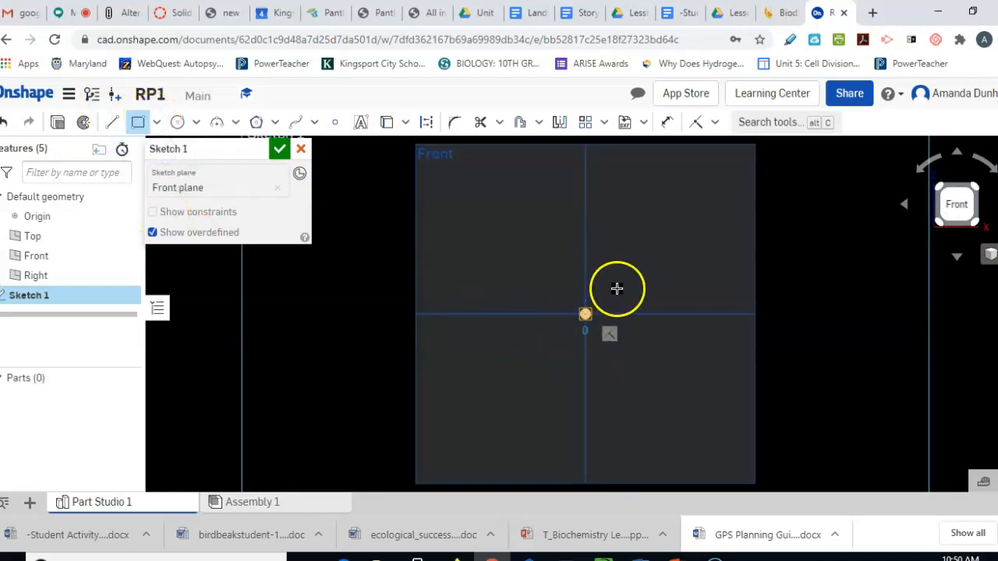
{"action": "left_click", "coordinate": [658, 264]}
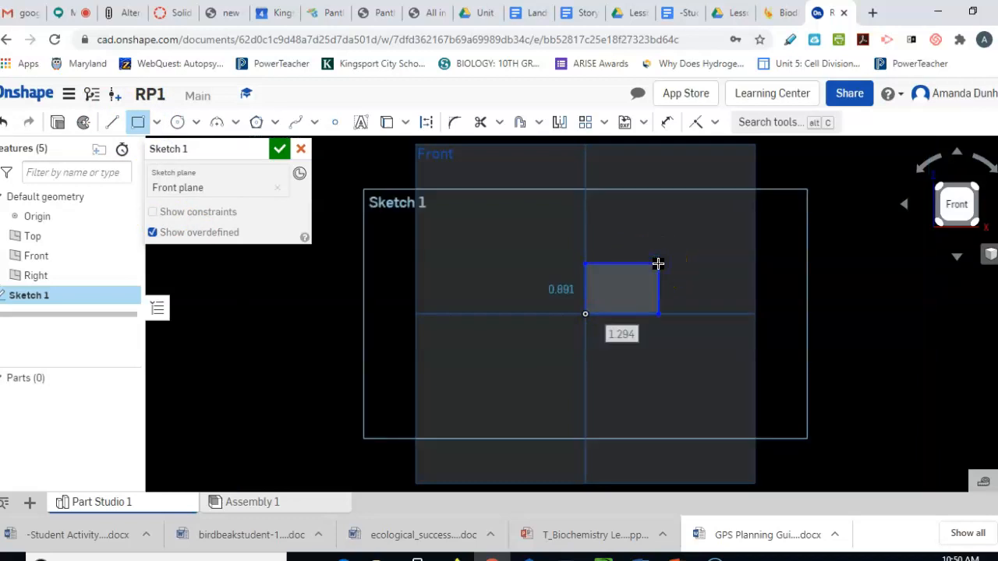
Dimension the rectangle 3 cm wide by 1 cm tall
{"action": "left_click", "coordinate": [667, 123]}
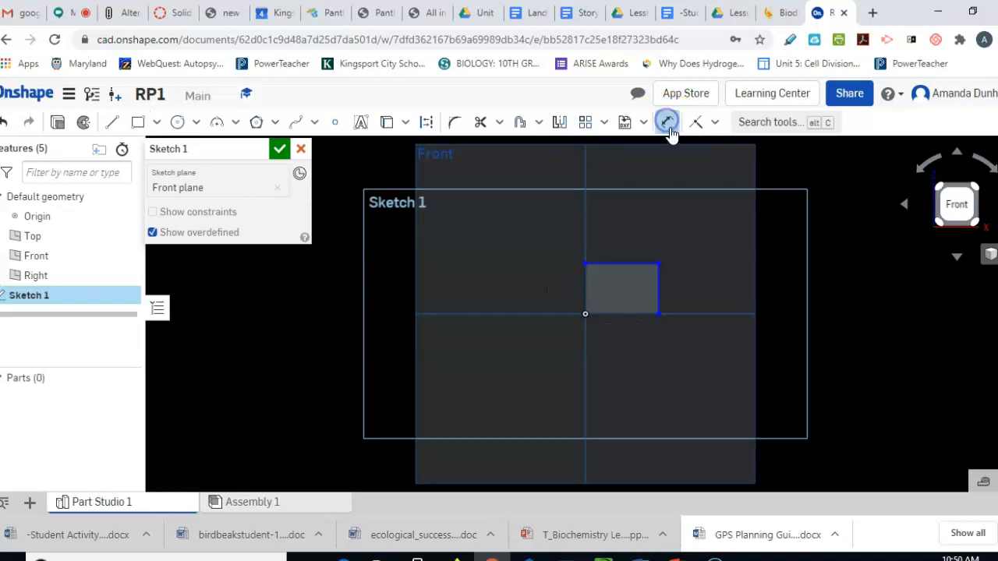
{"action": "left_click", "coordinate": [622, 314]}
{"action": "left_click", "coordinate": [615, 359]}
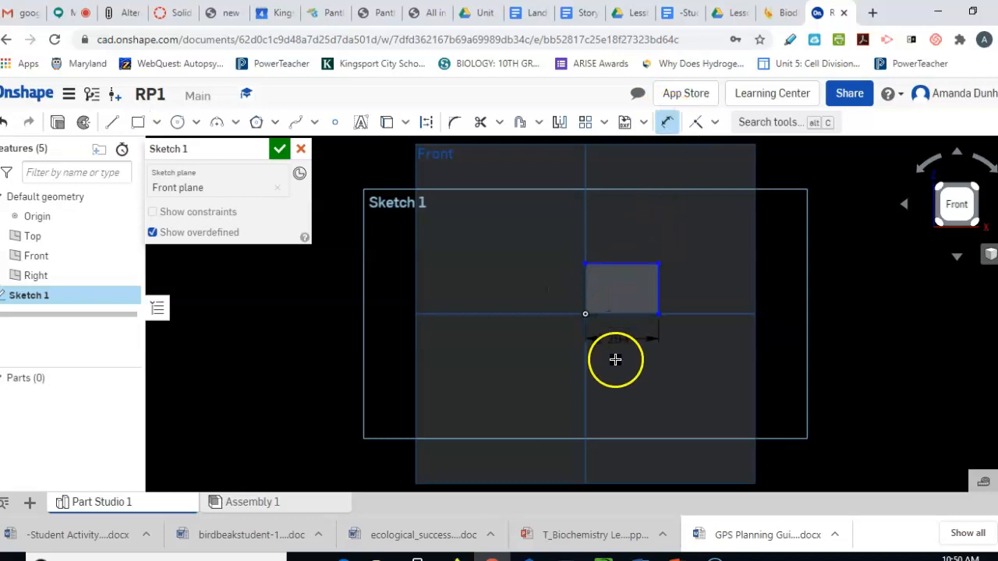
{"action": "double_click", "coordinate": [616, 361]}
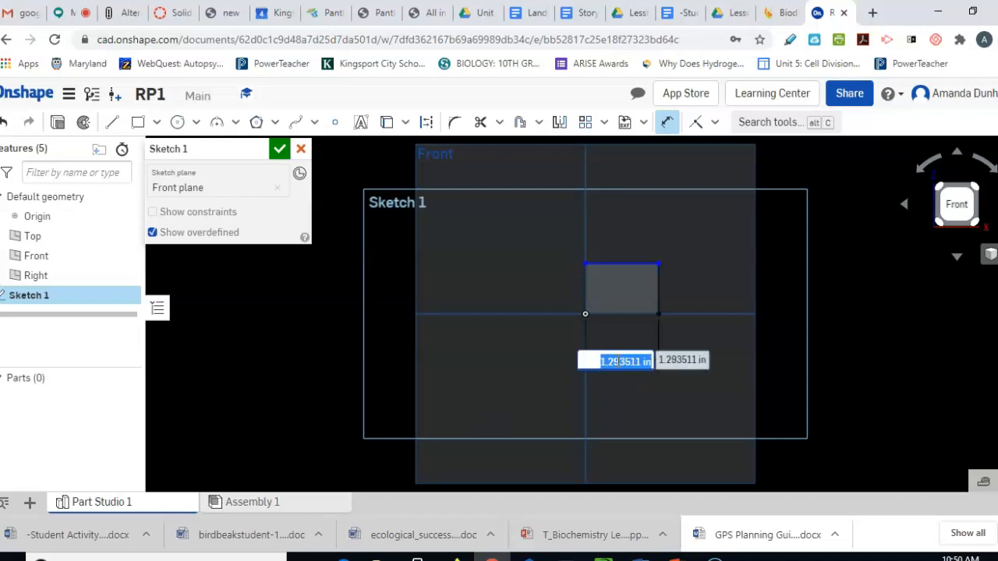
{"action": "type", "text": "3 cm"}
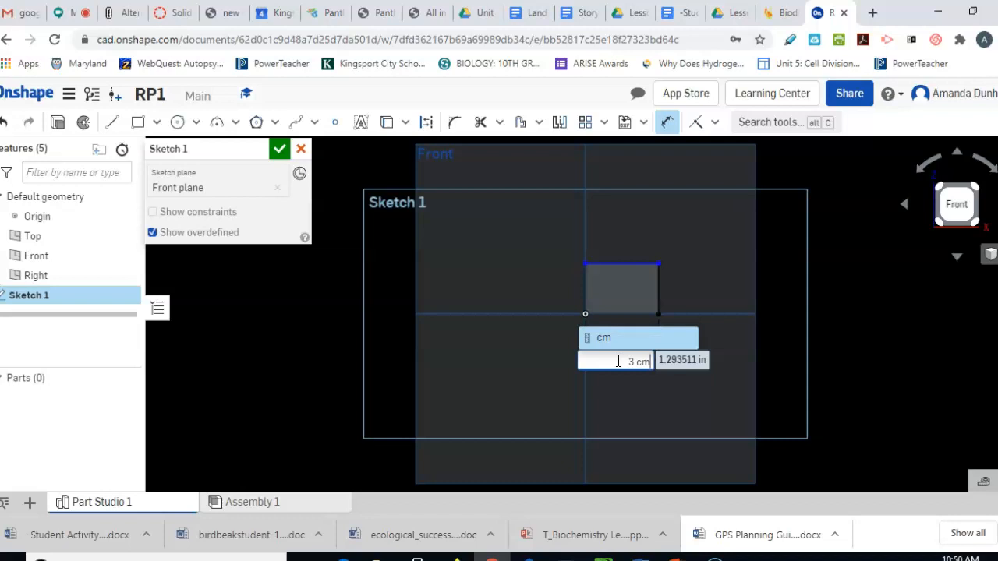
{"action": "key", "text": "Return"}
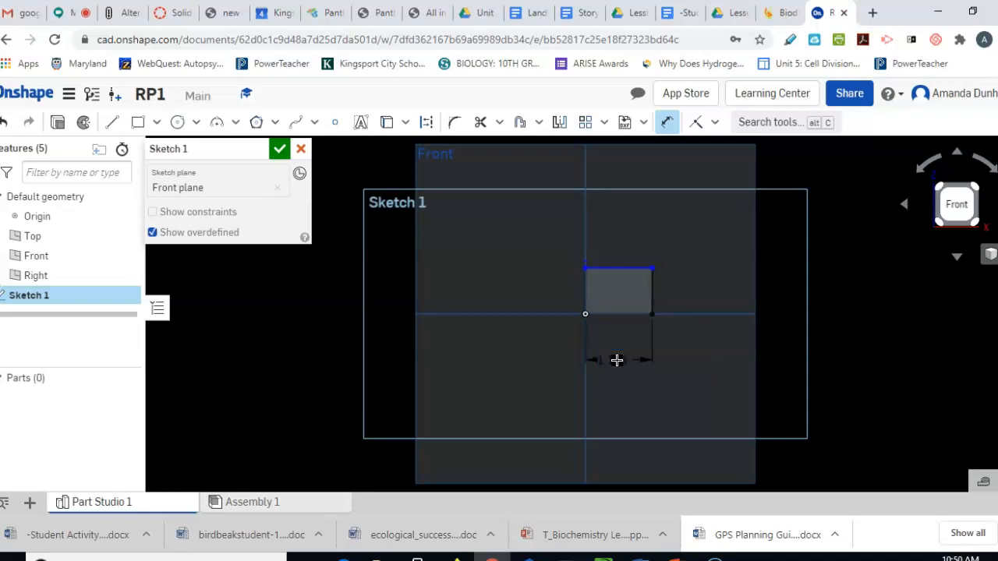
{"action": "left_click", "coordinate": [653, 289]}
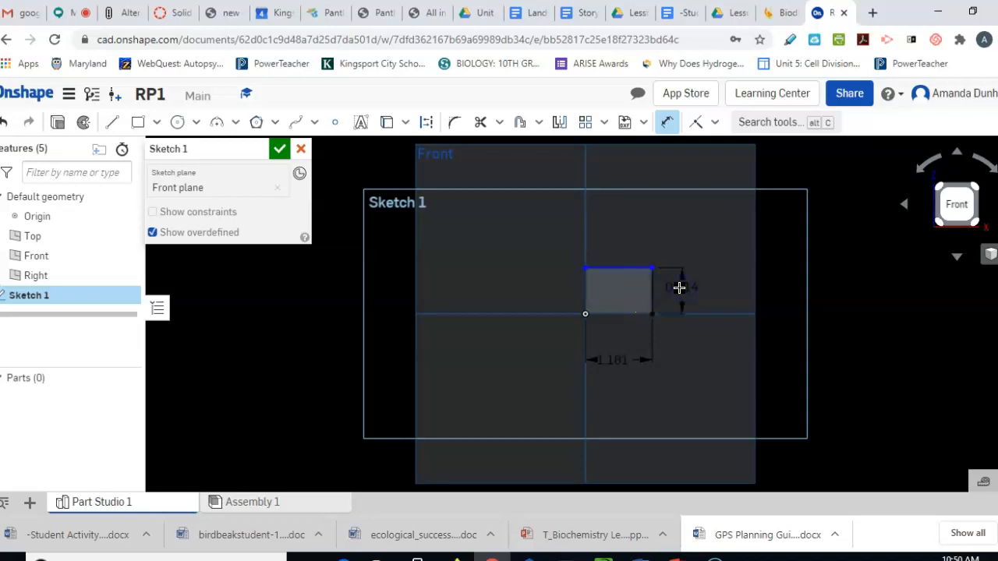
{"action": "double_click", "coordinate": [679, 288]}
{"action": "type", "text": "1 cm"}
{"action": "key", "text": "Return"}
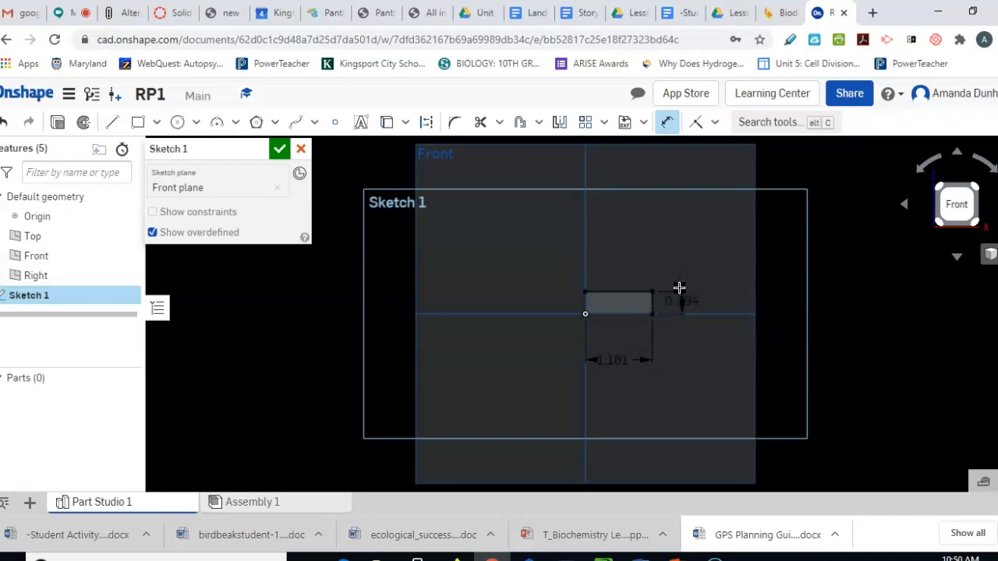
{"action": "left_click", "coordinate": [66, 129]}
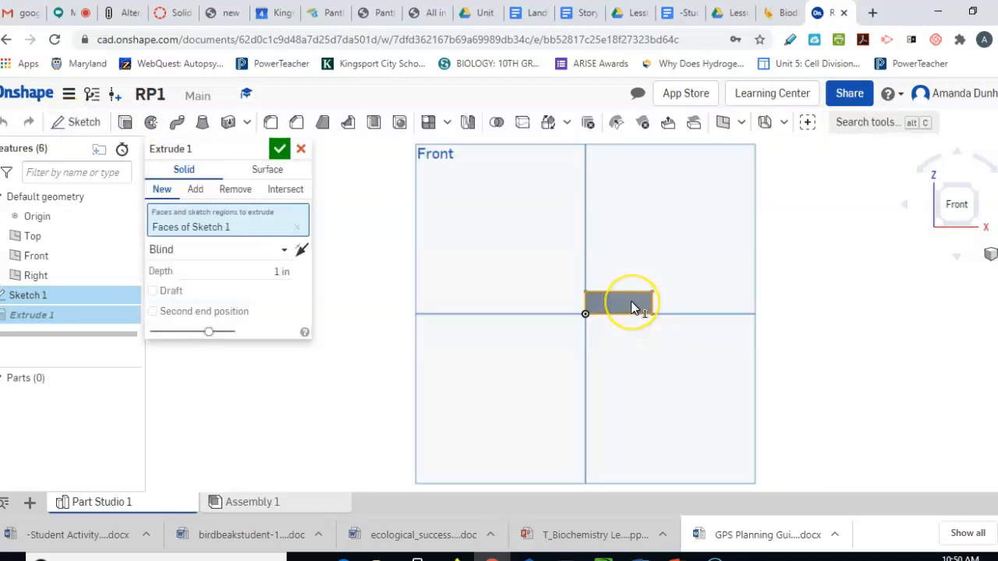
Extrude the sketch to a 7 cm depth with the rectangle region deselected
{"action": "left_click", "coordinate": [633, 306]}
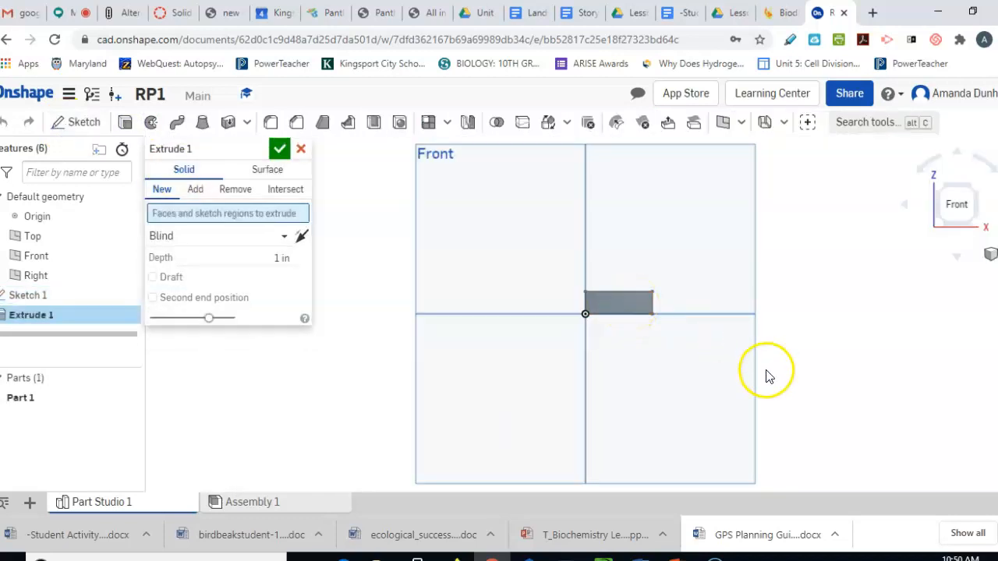
{"action": "left_click", "coordinate": [283, 256]}
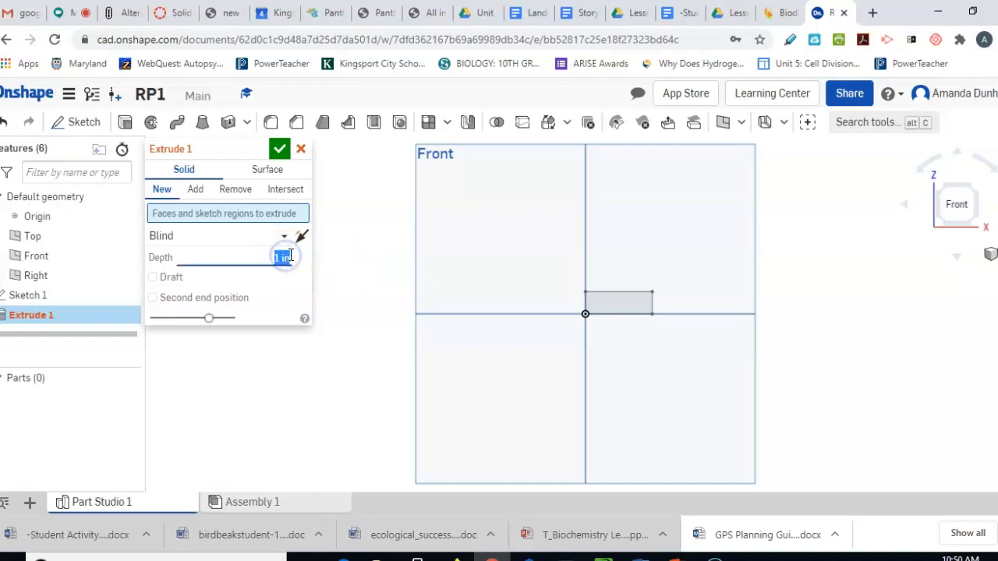
{"action": "type", "text": "7 cm"}
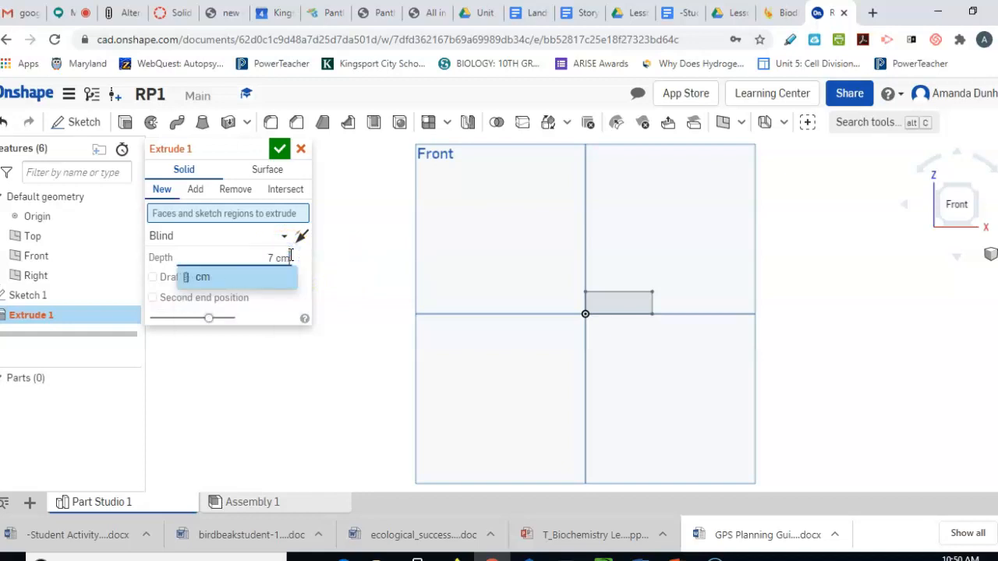
{"action": "left_click", "coordinate": [280, 148]}
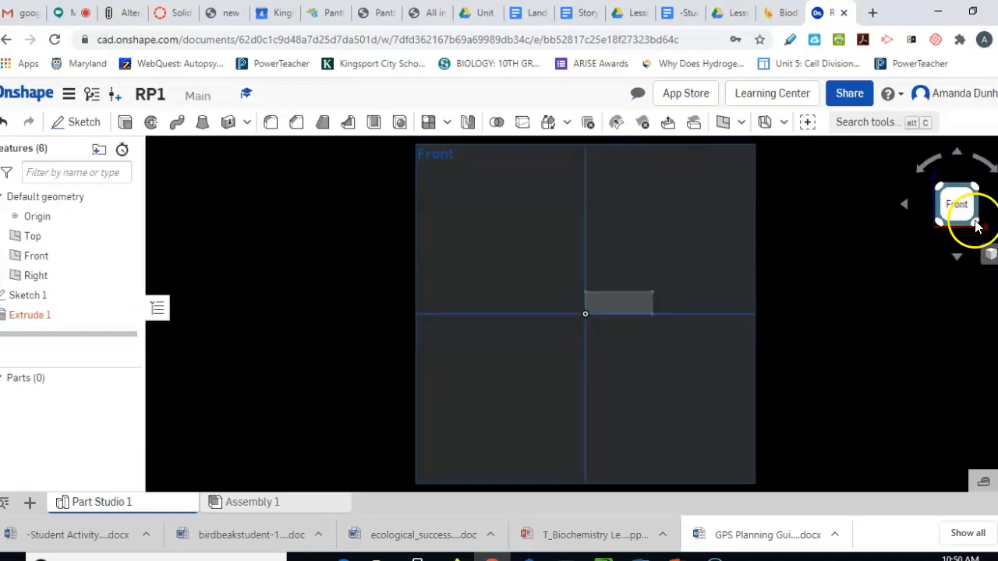
Switch to isometric view and bring up the options for the failed Extrude 1
{"action": "left_click", "coordinate": [980, 223]}
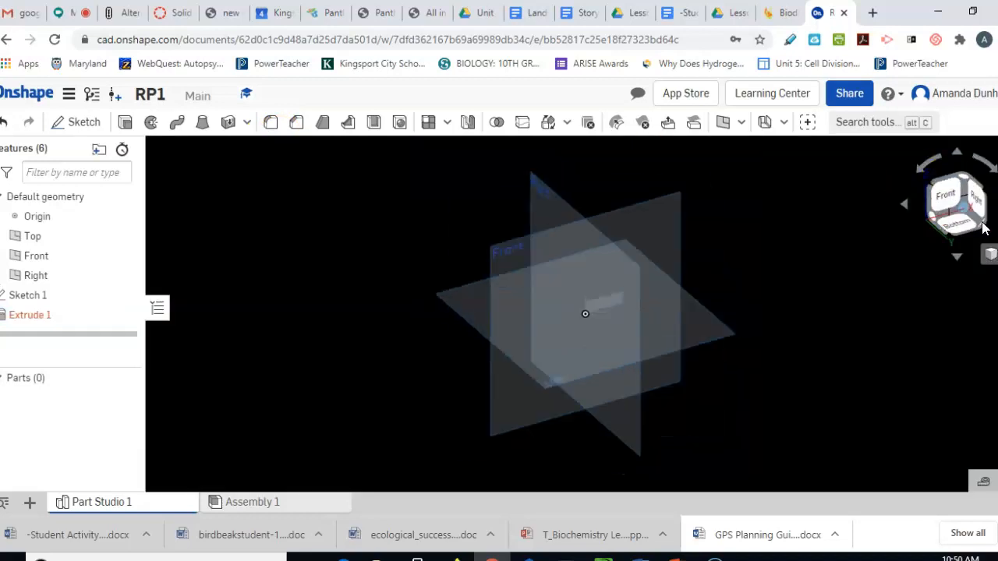
{"action": "left_click", "coordinate": [31, 314]}
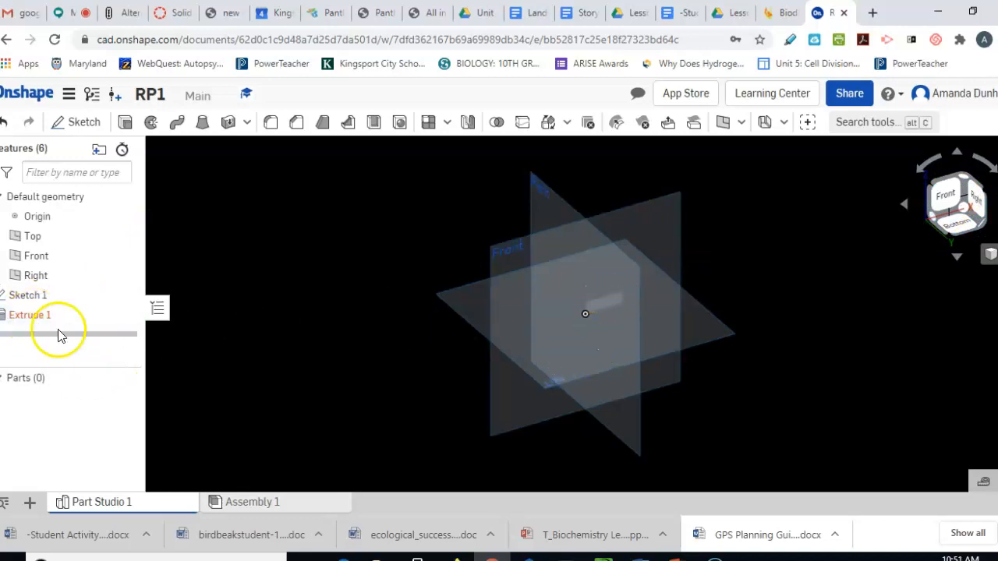
{"action": "right_click", "coordinate": [39, 315]}
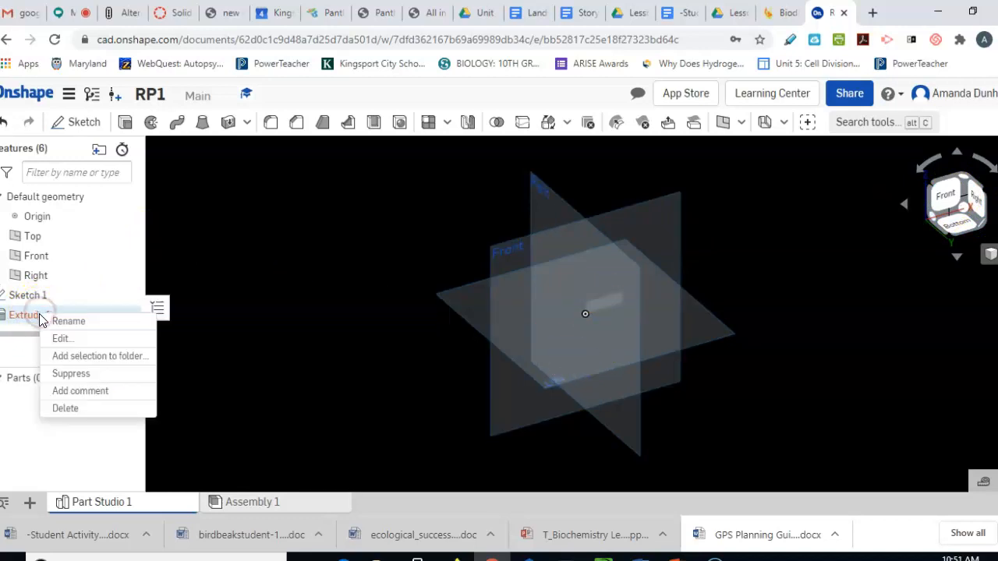
Delete the failed Extrude 1 and re-extrude the sketch face 7 cm into Part 1
{"action": "left_click", "coordinate": [68, 410]}
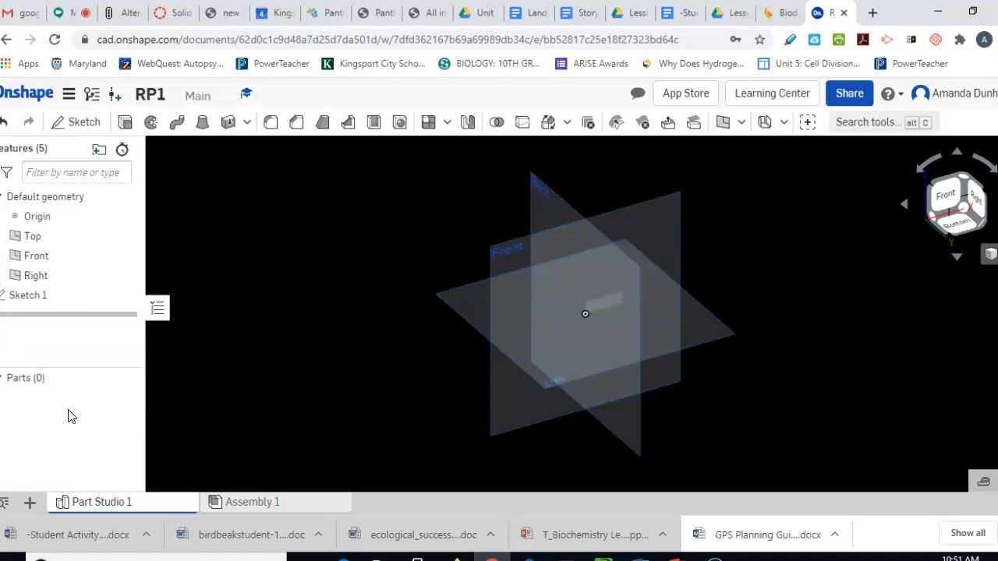
{"action": "left_click", "coordinate": [124, 122]}
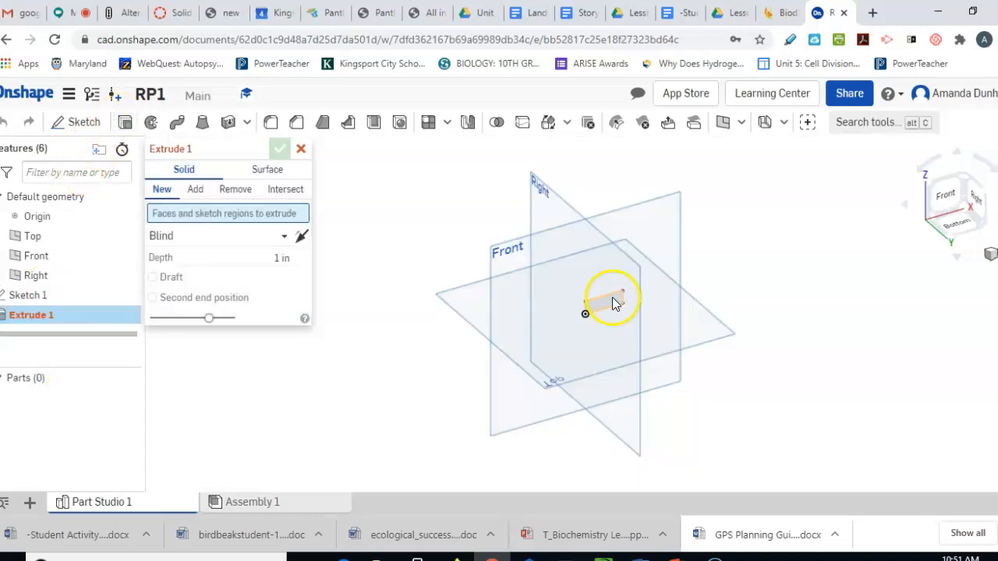
{"action": "left_click", "coordinate": [613, 304]}
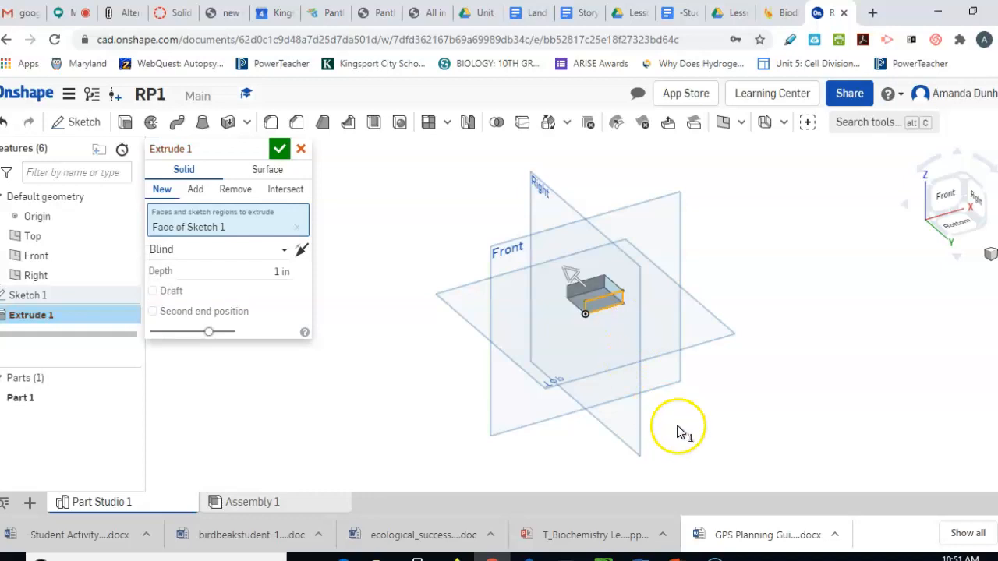
{"action": "left_click", "coordinate": [279, 270]}
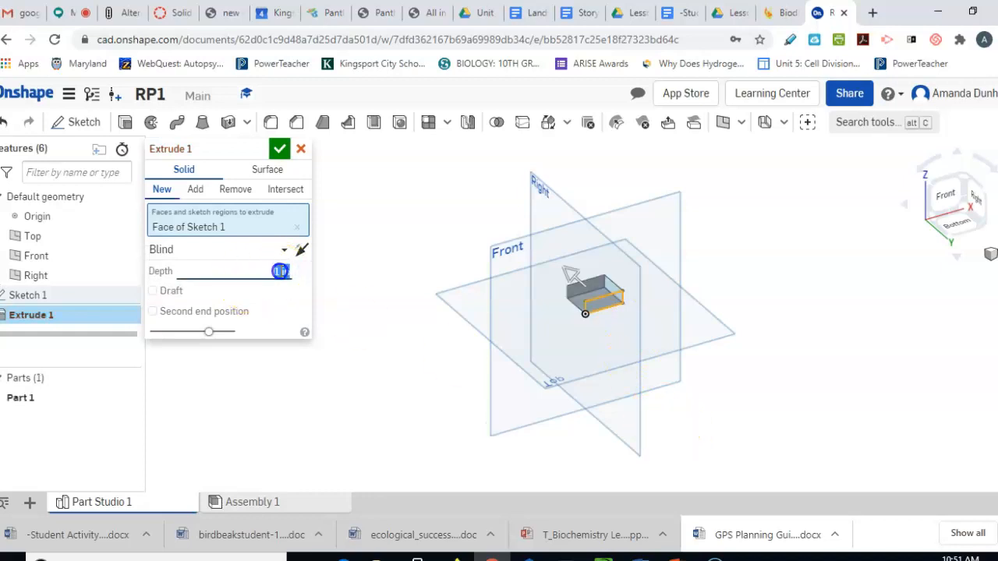
{"action": "type", "text": "7 cm"}
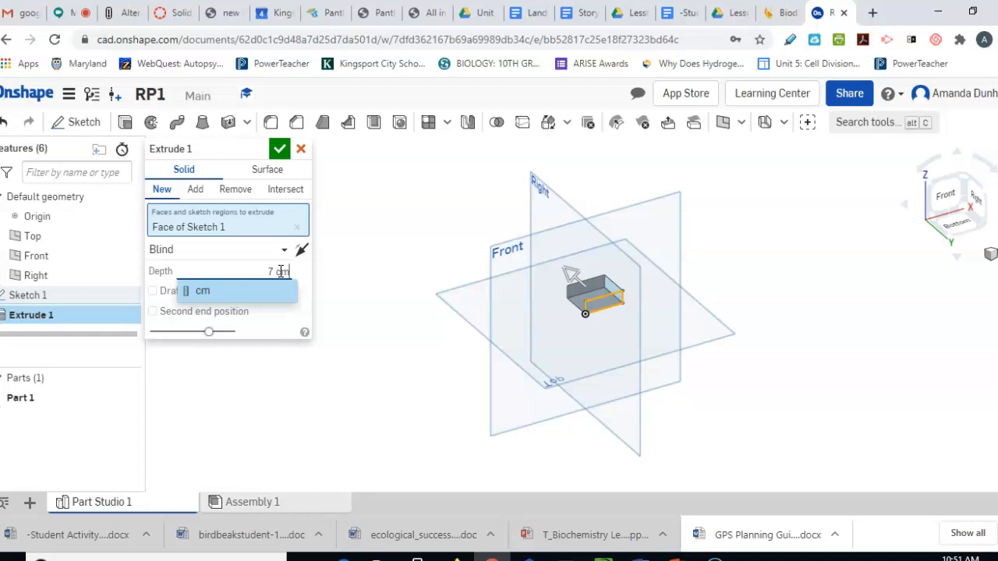
{"action": "key", "text": "Return"}
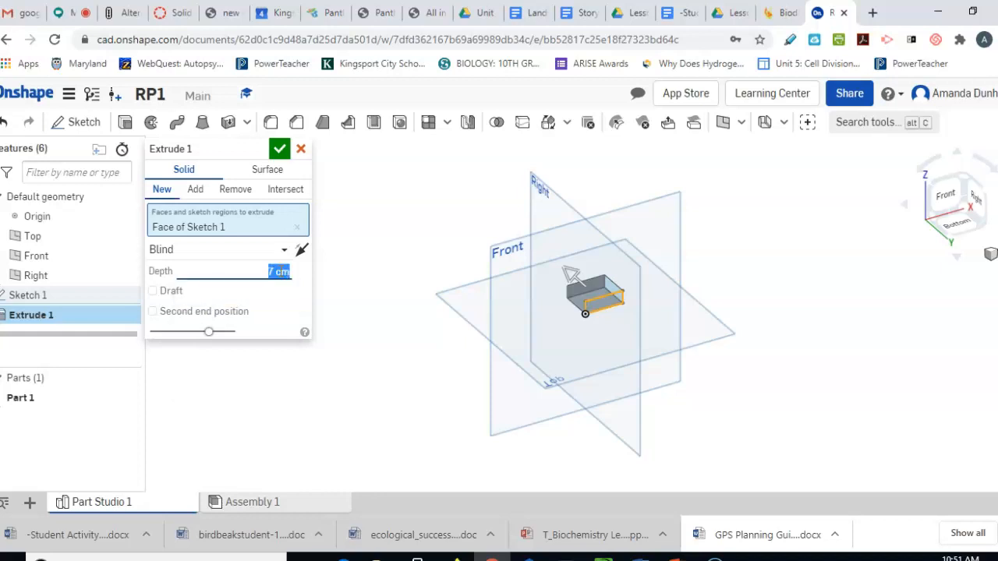
{"action": "left_click", "coordinate": [279, 148]}
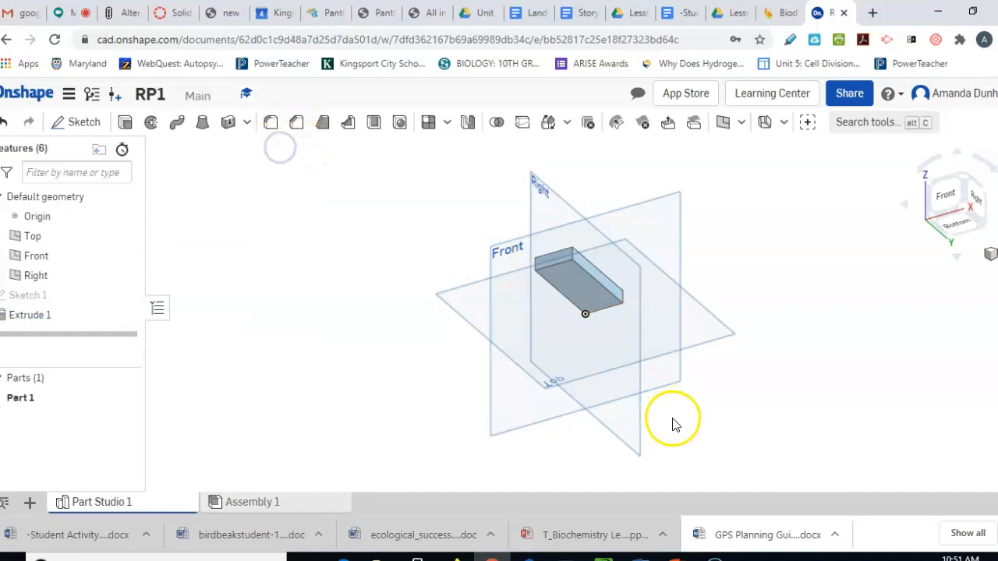
{"action": "left_click", "coordinate": [849, 93]}
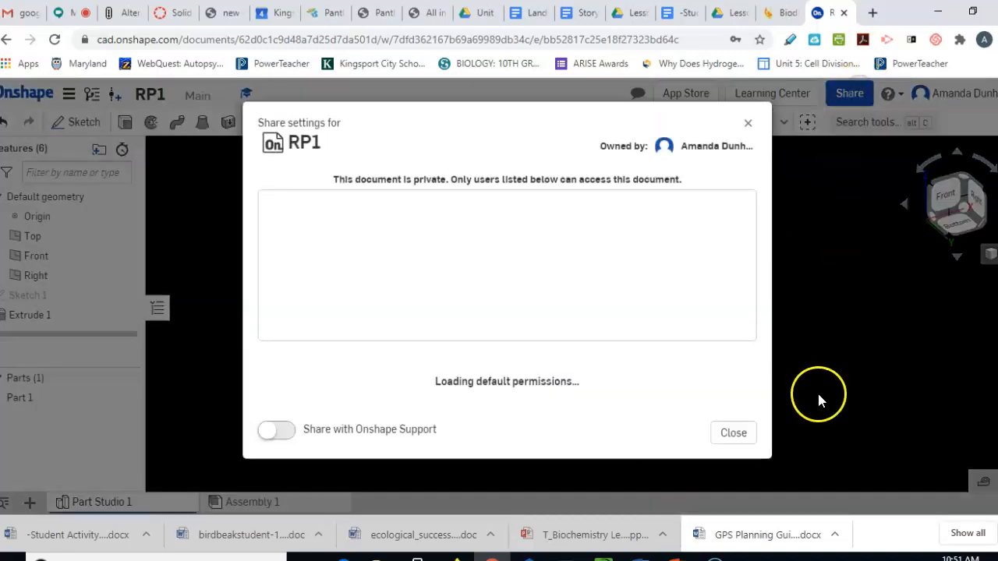
{"action": "left_click", "coordinate": [445, 407]}
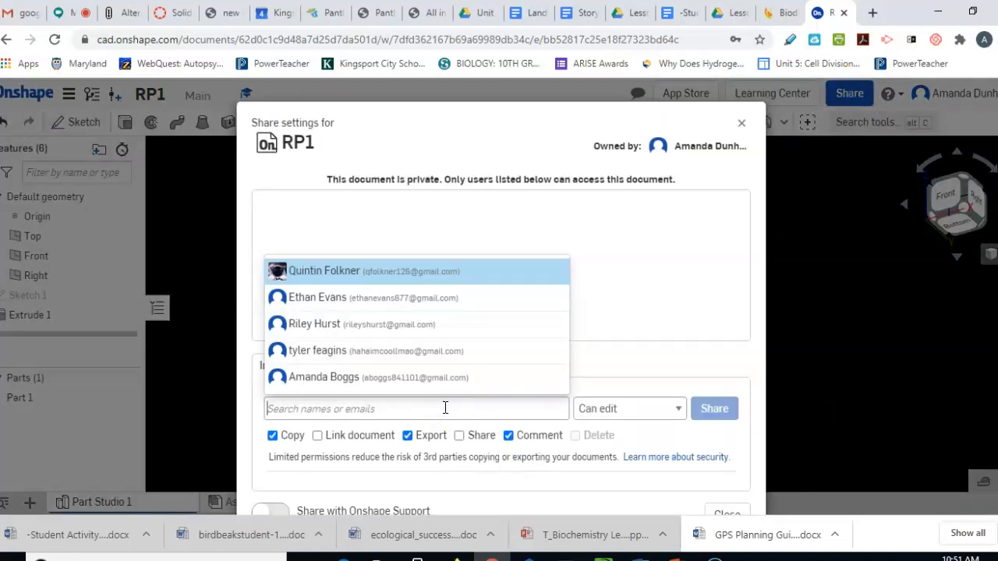
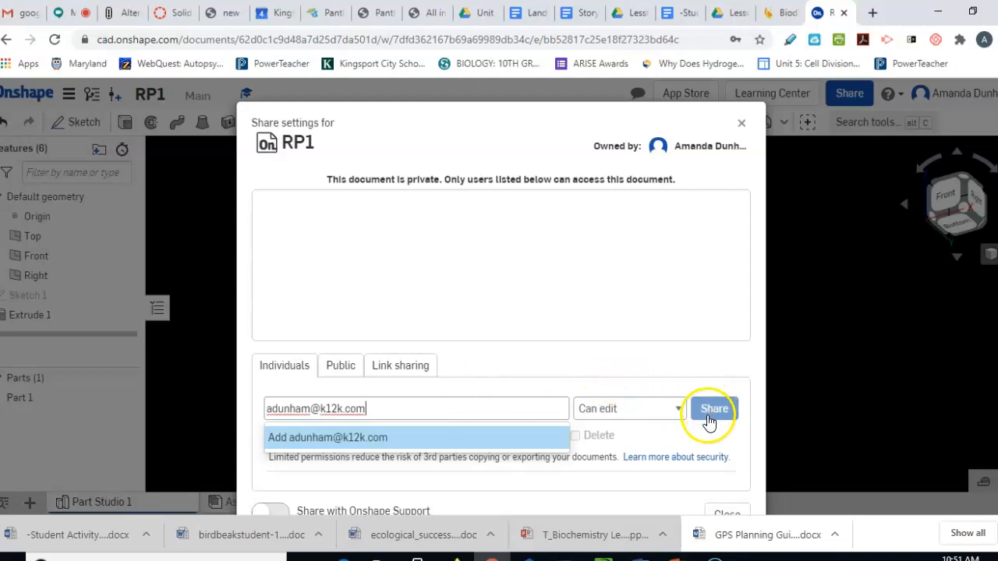
{"action": "left_click", "coordinate": [405, 365]}
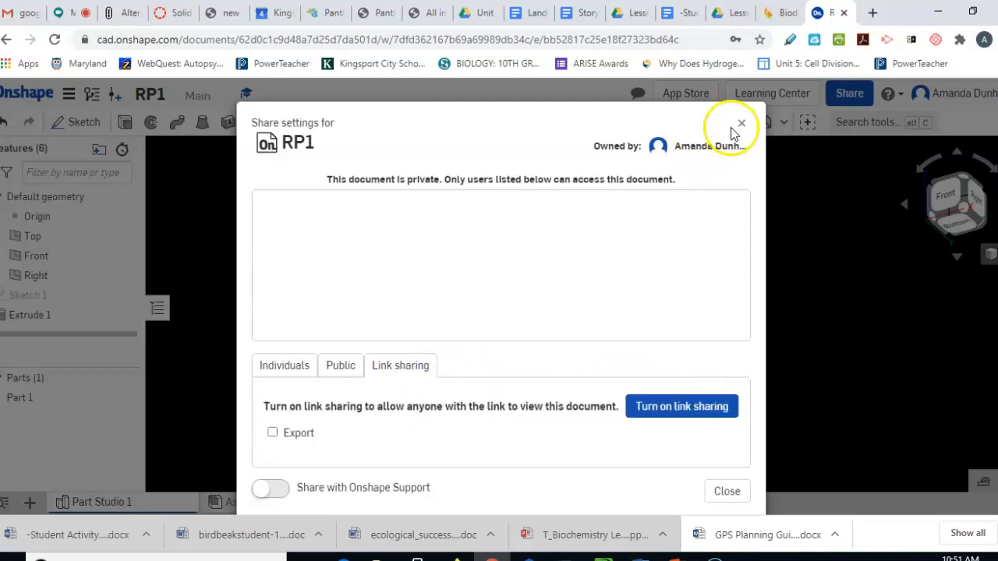
{"action": "left_click", "coordinate": [285, 364]}
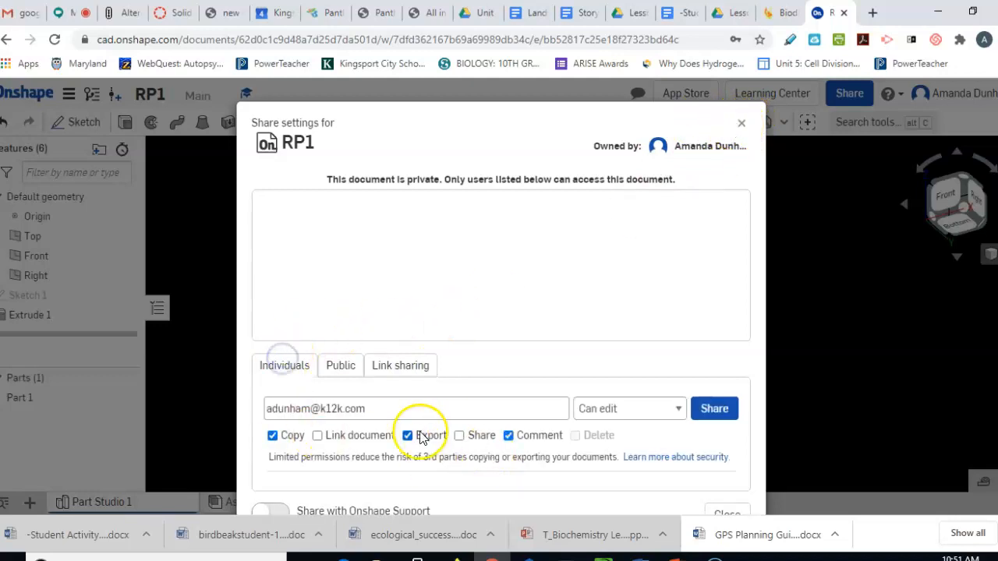
{"action": "left_click", "coordinate": [651, 412]}
{"action": "left_click", "coordinate": [658, 443]}
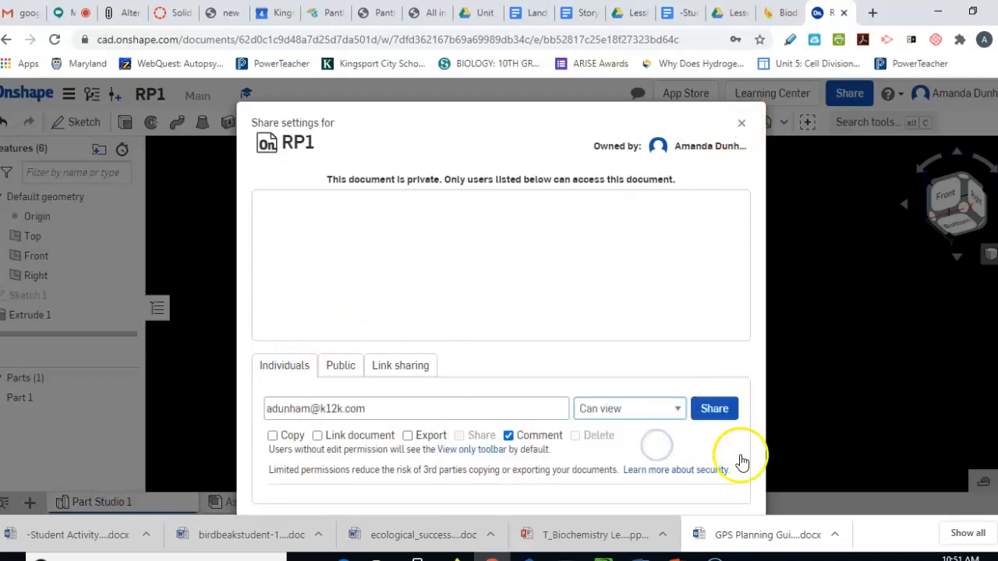
{"action": "left_click", "coordinate": [742, 124]}
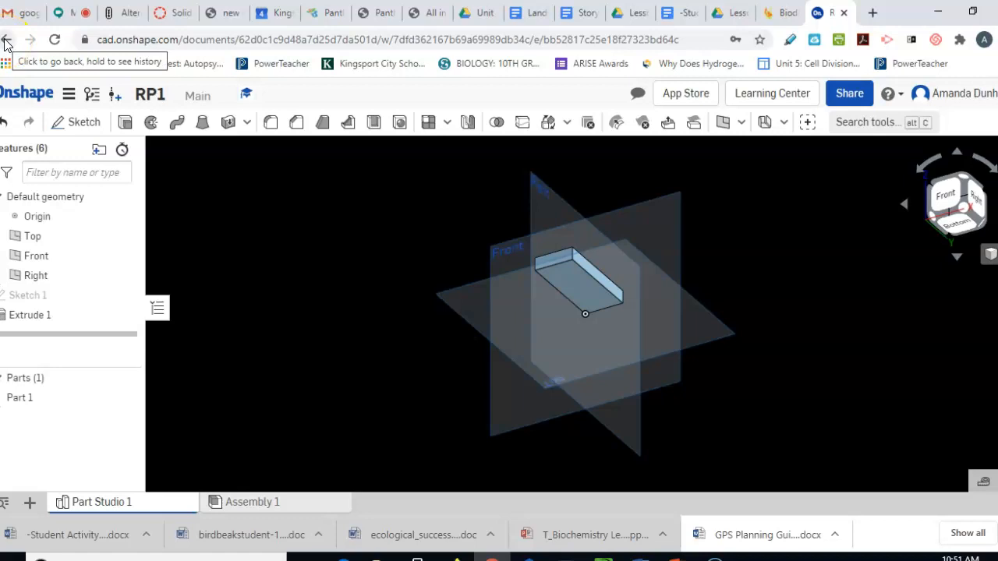
Go from the Canvas assignment to the dimensions PDF and scroll to the block sketches
{"action": "left_click", "coordinate": [184, 12]}
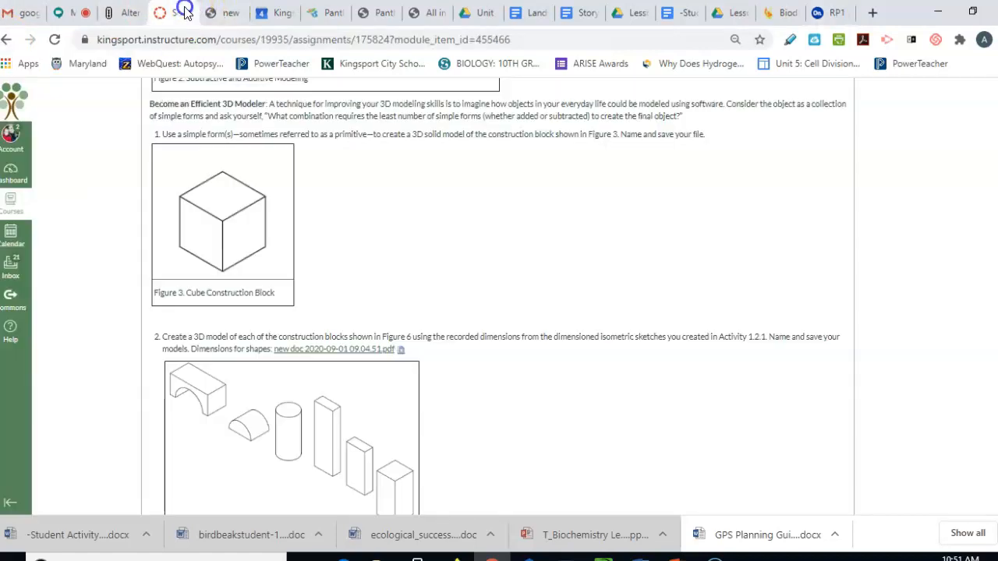
{"action": "left_click", "coordinate": [238, 12]}
{"action": "scroll", "coordinate": [508, 284], "scroll_direction": "down", "scroll_amount": 2}
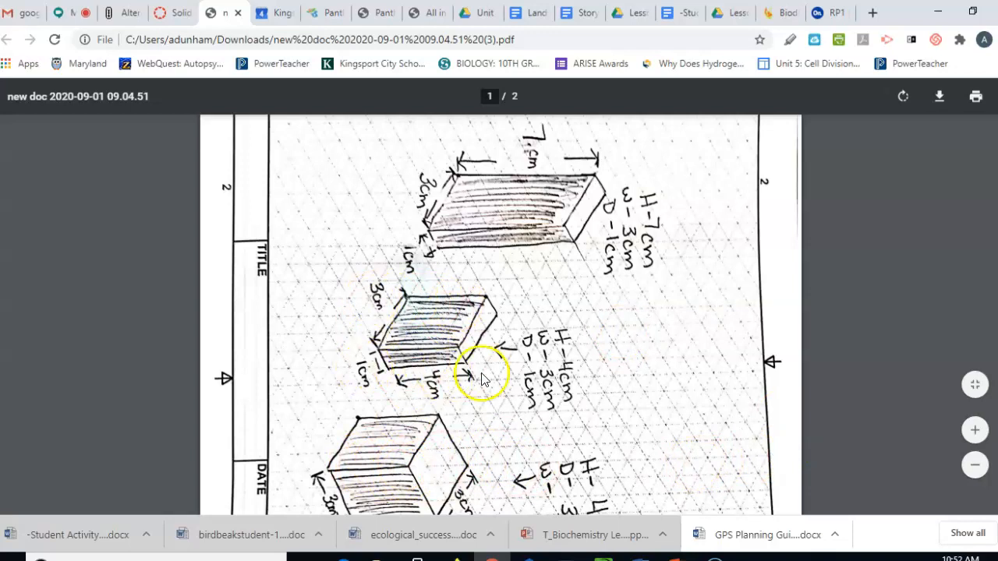
Scroll through pages 1 and 2 of the sketch PDF, then return to the RP1 document
{"action": "scroll", "coordinate": [448, 398], "scroll_direction": "down", "scroll_amount": 1}
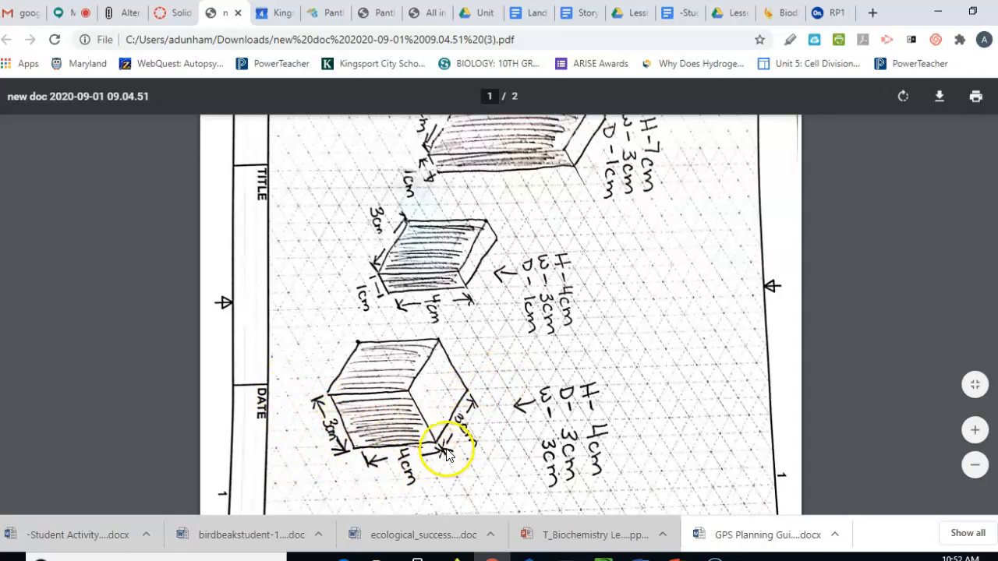
{"action": "scroll", "coordinate": [446, 454], "scroll_direction": "down", "scroll_amount": 7}
{"action": "scroll", "coordinate": [423, 405], "scroll_direction": "down", "scroll_amount": 5}
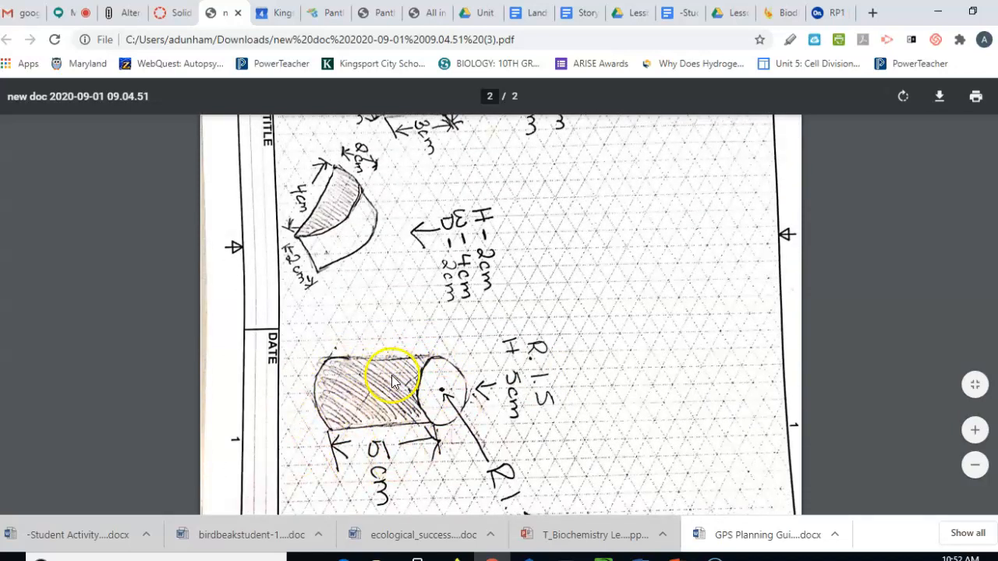
{"action": "scroll", "coordinate": [395, 382], "scroll_direction": "up", "scroll_amount": 2}
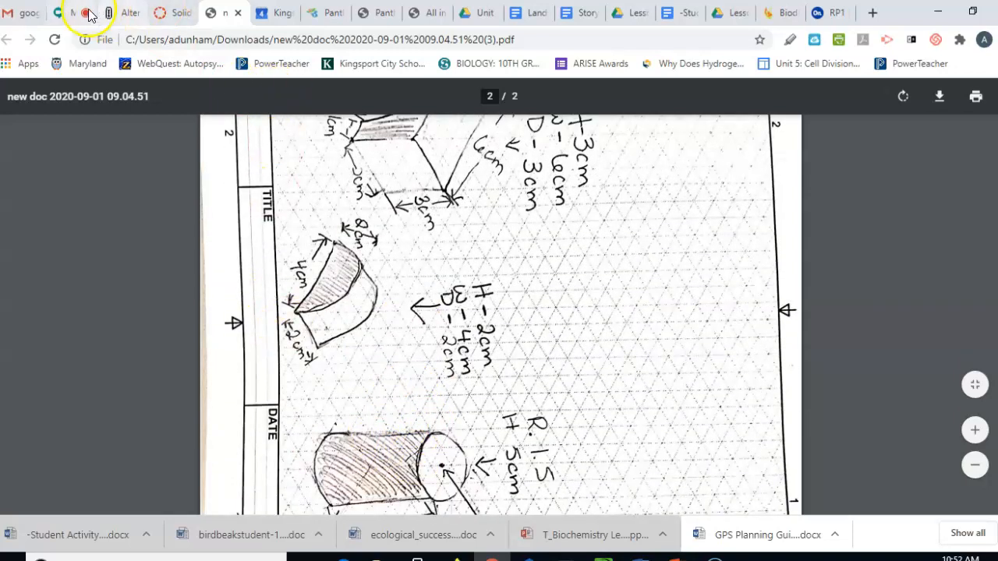
{"action": "left_click", "coordinate": [832, 12]}
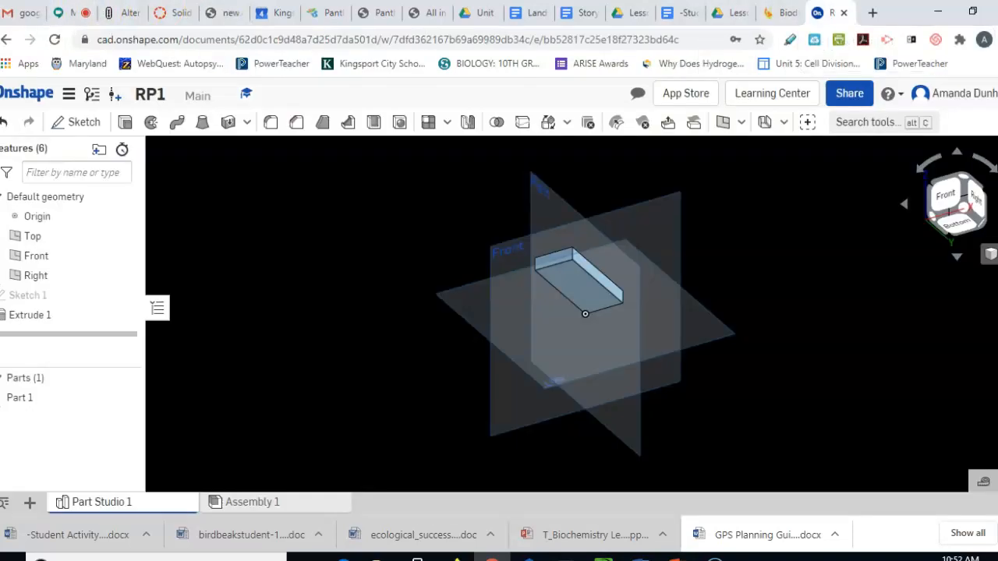
From the documents list, create a new Onshape document named 'Cylinder'
{"action": "left_click", "coordinate": [24, 105]}
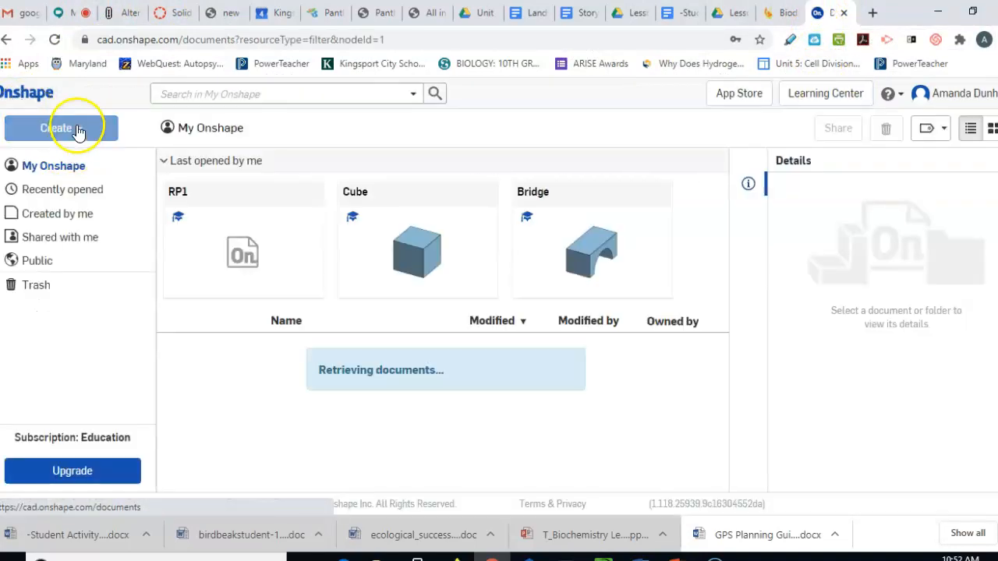
{"action": "left_click", "coordinate": [80, 129]}
{"action": "left_click", "coordinate": [71, 158]}
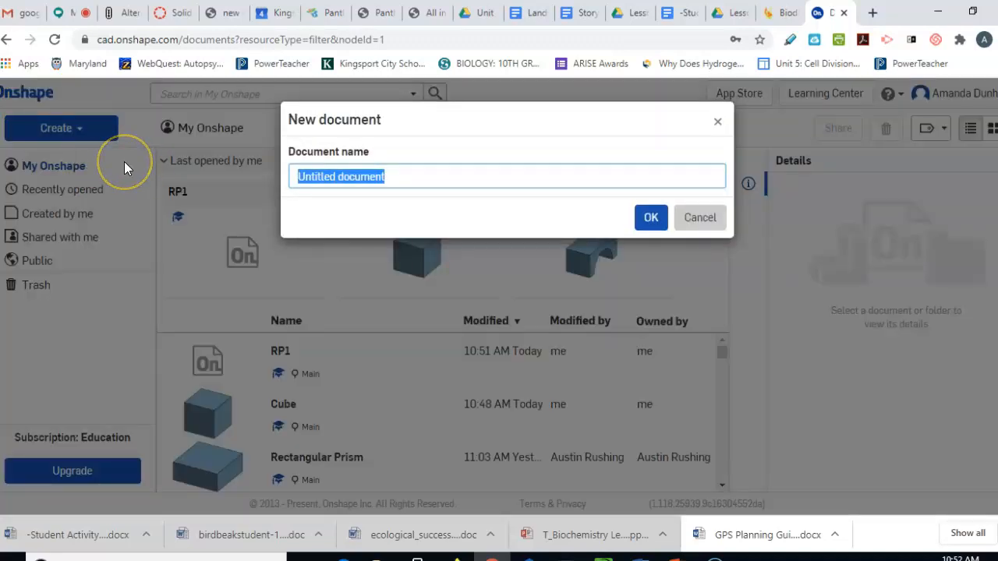
{"action": "type", "text": "Cylinde"}
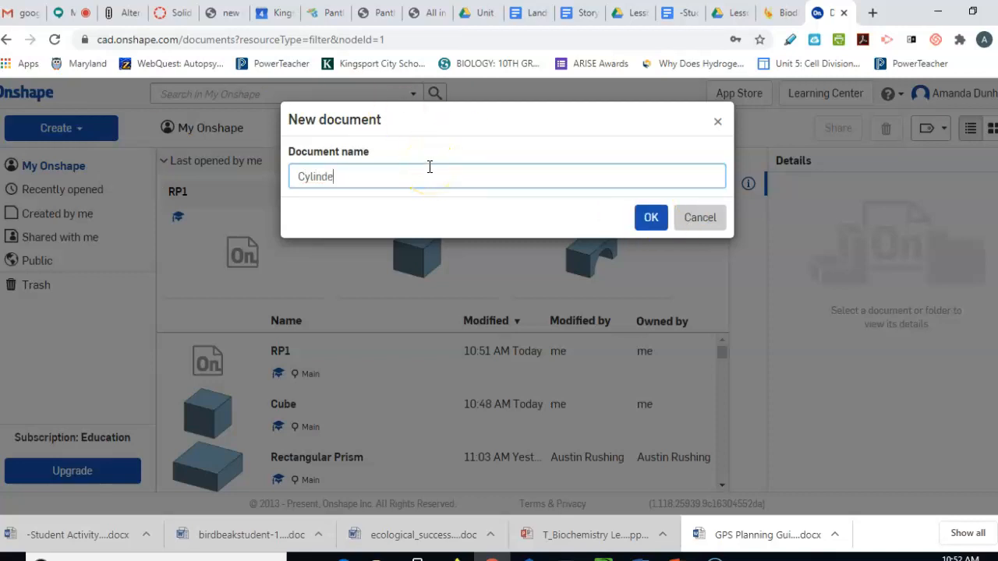
{"action": "left_click", "coordinate": [651, 219]}
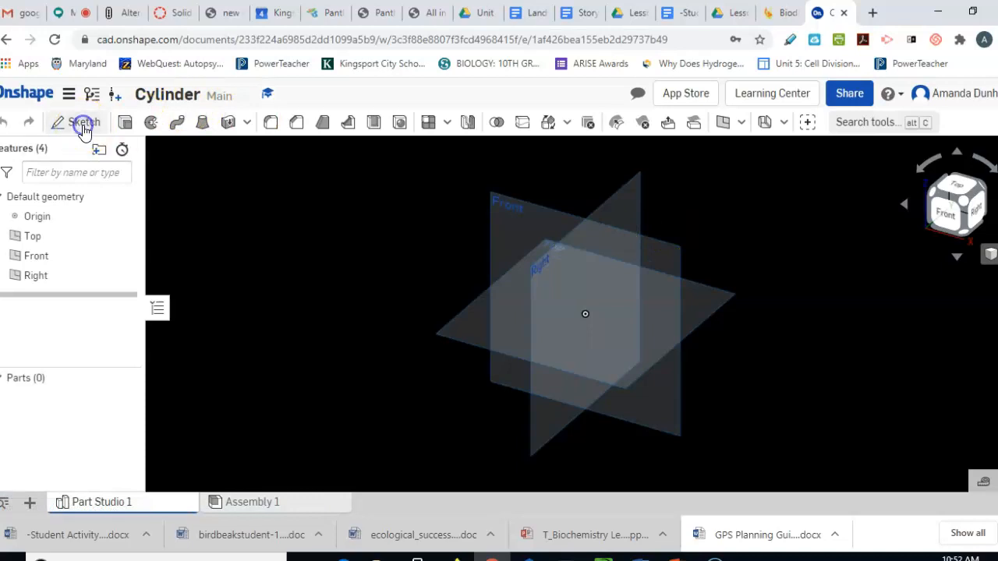
Create an empty Sketch 1 on the Front plane and view it straight from the front
{"action": "left_click", "coordinate": [84, 124]}
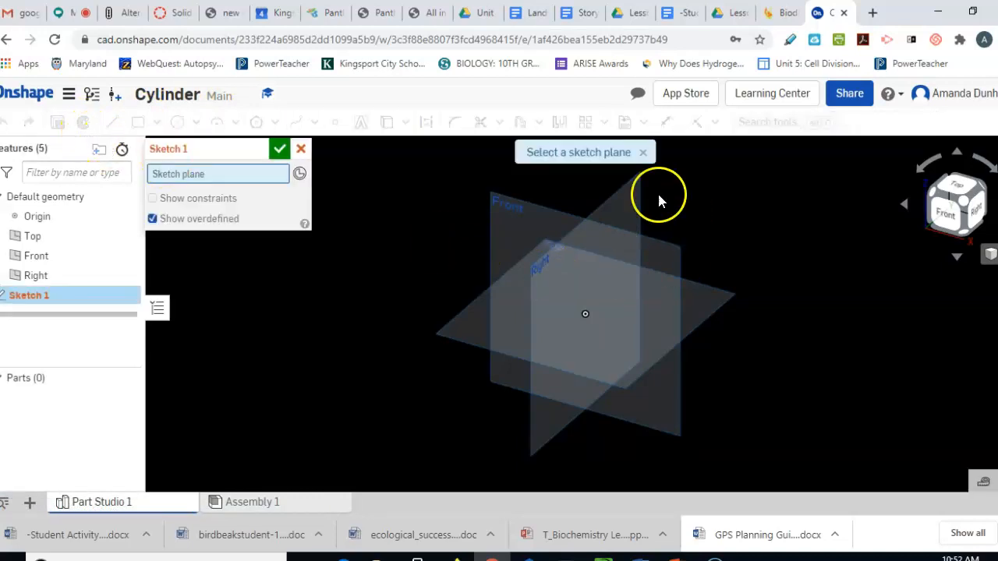
{"action": "left_click", "coordinate": [636, 242]}
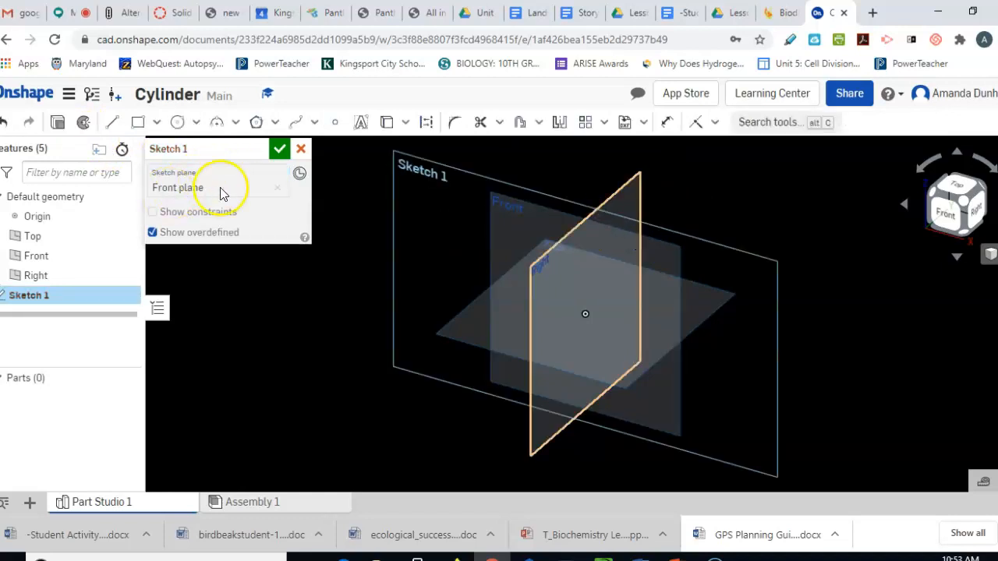
{"action": "left_click", "coordinate": [280, 150]}
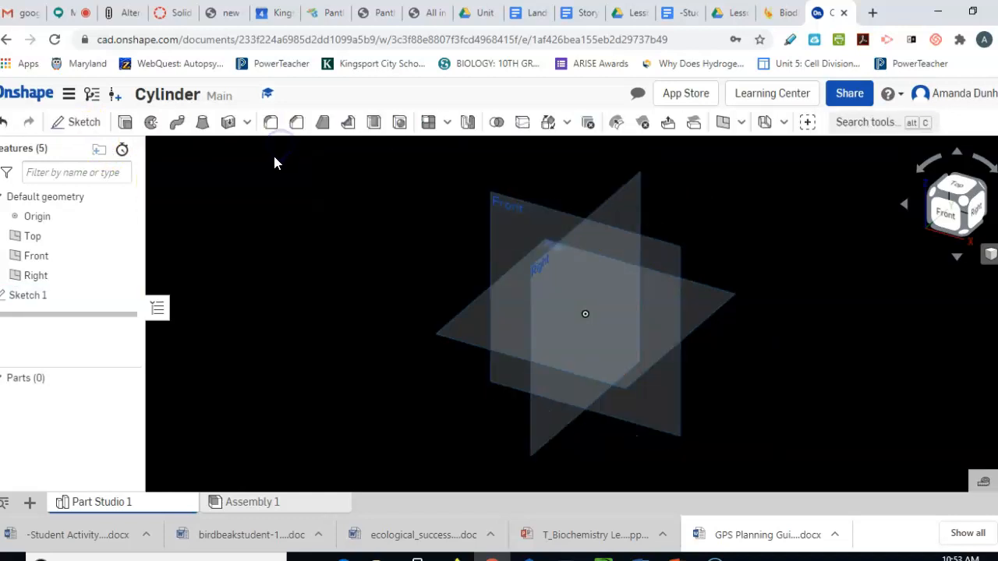
{"action": "left_click", "coordinate": [942, 218]}
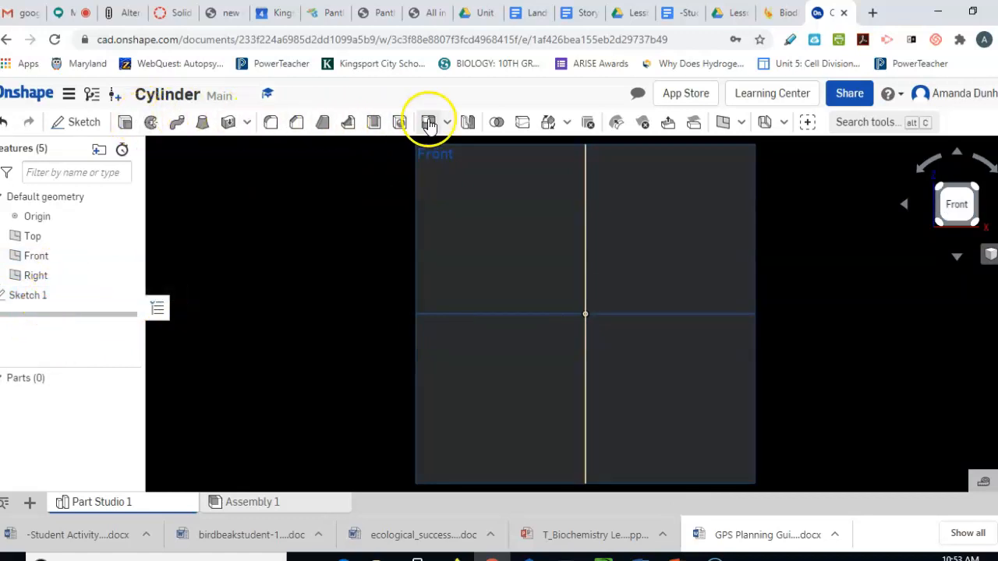
Reopen Sketch 1 and draw a centre-point circle on the origin, diameter 1.328
{"action": "double_click", "coordinate": [43, 297]}
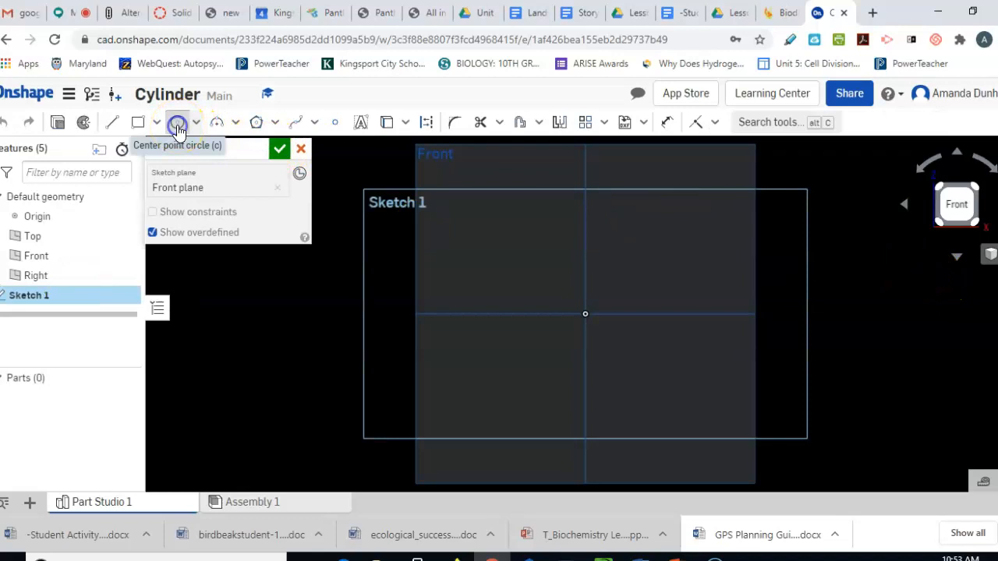
{"action": "left_click", "coordinate": [178, 124]}
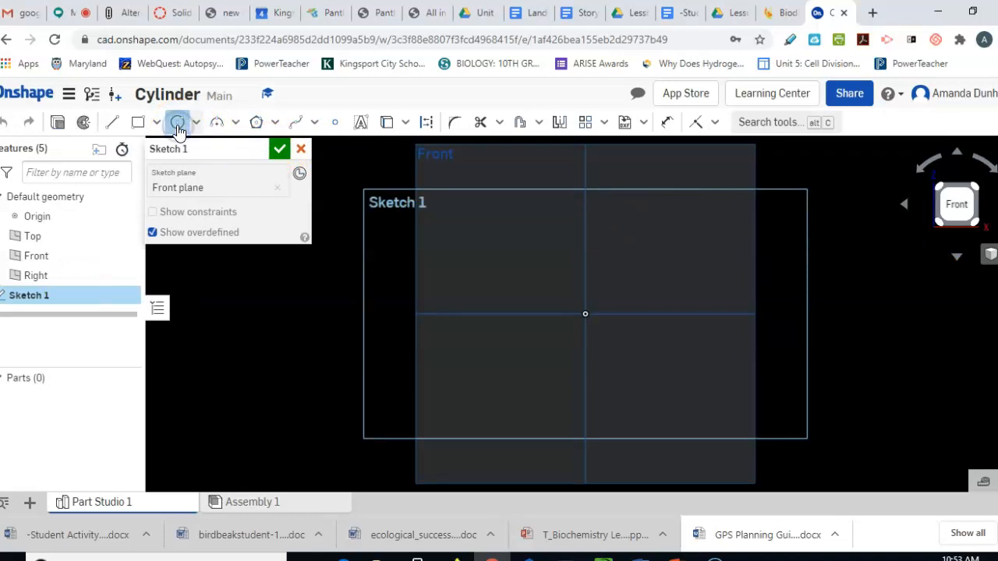
{"action": "left_click", "coordinate": [586, 312]}
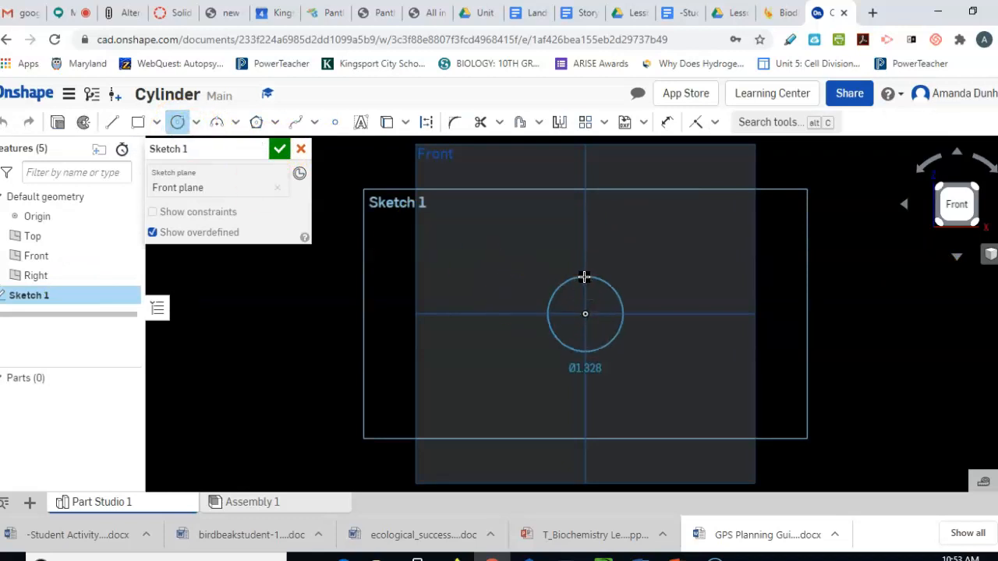
{"action": "left_click", "coordinate": [584, 277]}
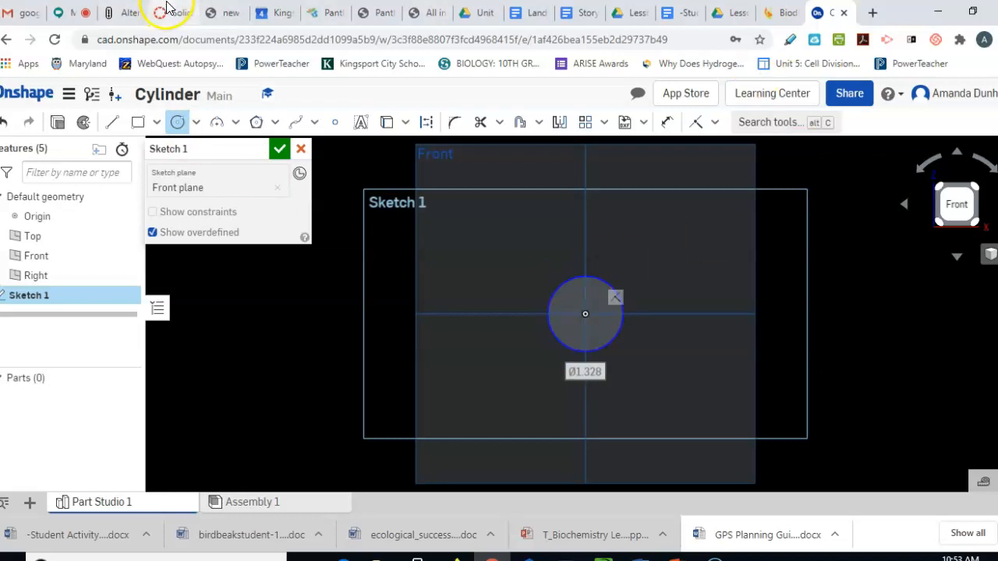
{"action": "left_click", "coordinate": [210, 11]}
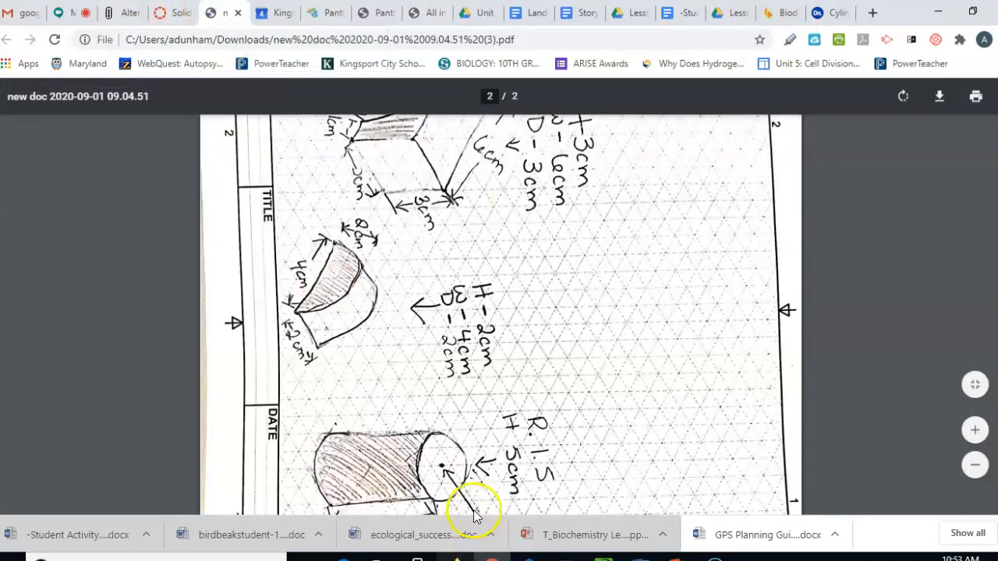
{"action": "scroll", "coordinate": [501, 477], "scroll_direction": "down", "scroll_amount": 1}
{"action": "scroll", "coordinate": [501, 477], "scroll_direction": "down", "scroll_amount": 2}
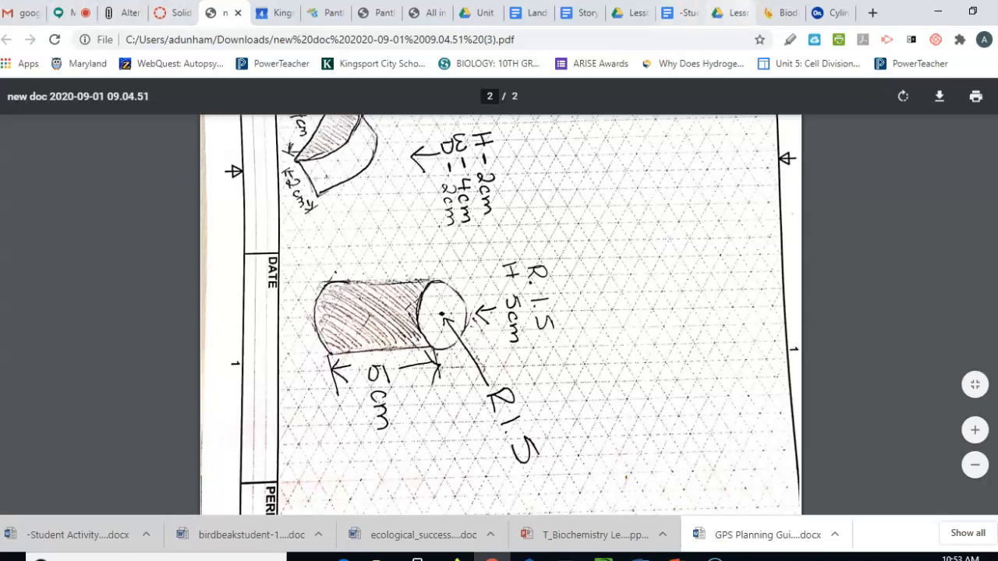
{"action": "left_click", "coordinate": [837, 12]}
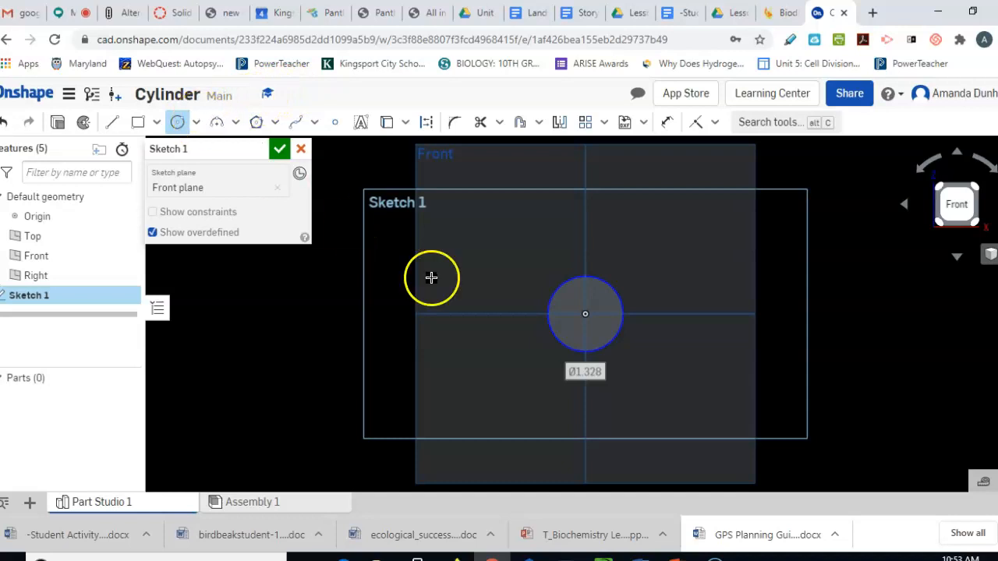
Give the circle a 3 cm diameter dimension, displayed as Ø1.181
{"action": "left_click", "coordinate": [668, 123]}
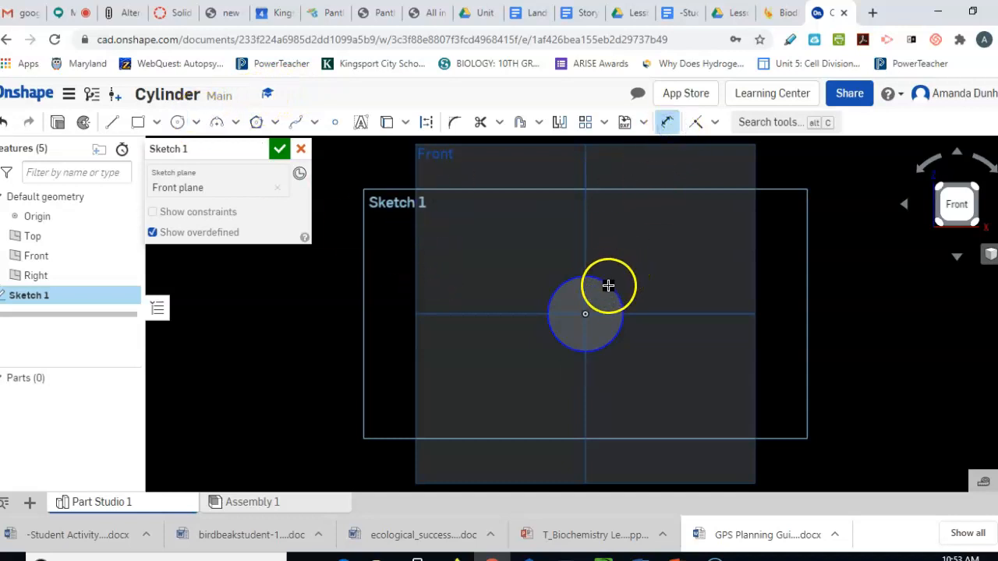
{"action": "left_click_drag", "start_coordinate": [612, 280], "coordinate": [688, 255]}
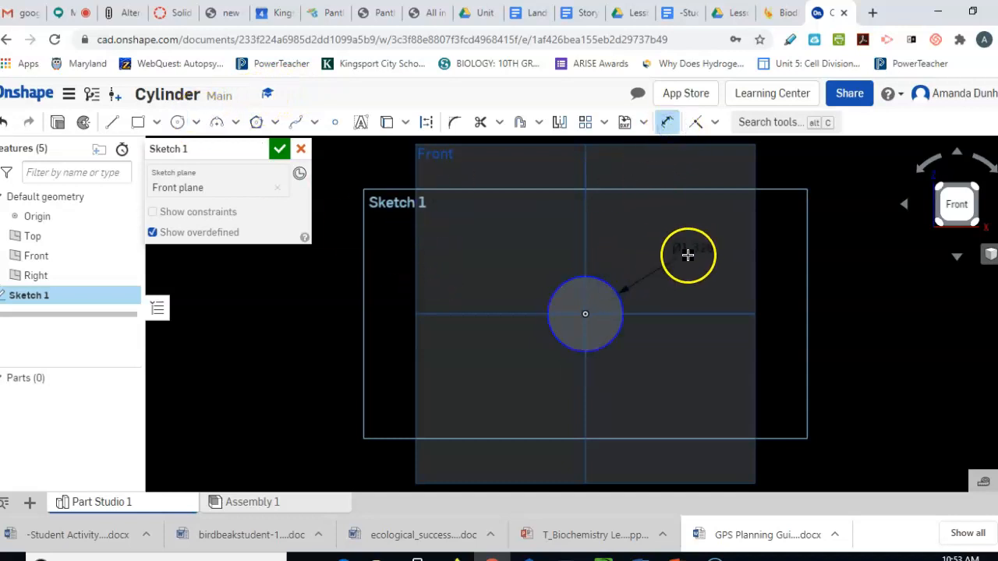
{"action": "left_click", "coordinate": [687, 254]}
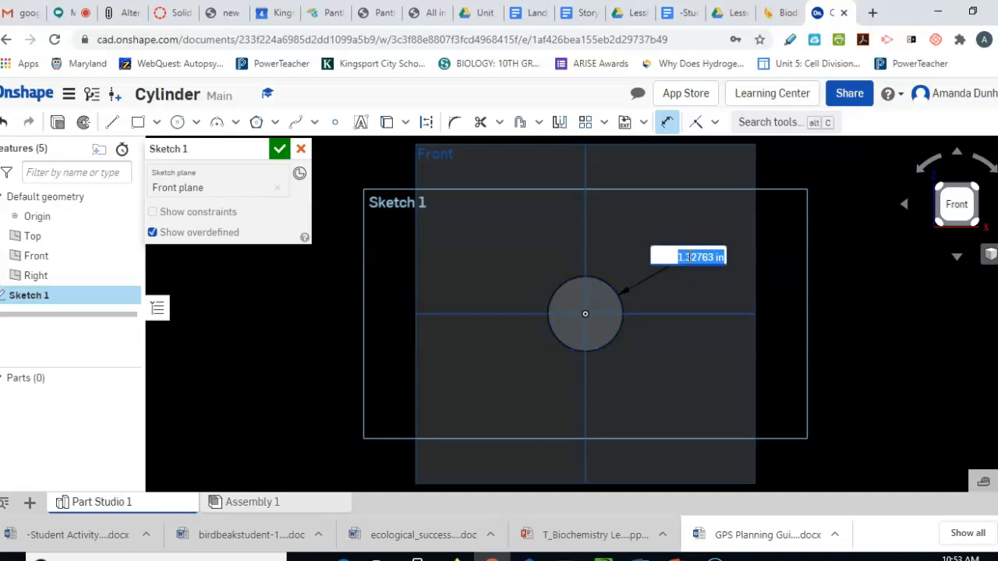
{"action": "type", "text": "3 cm"}
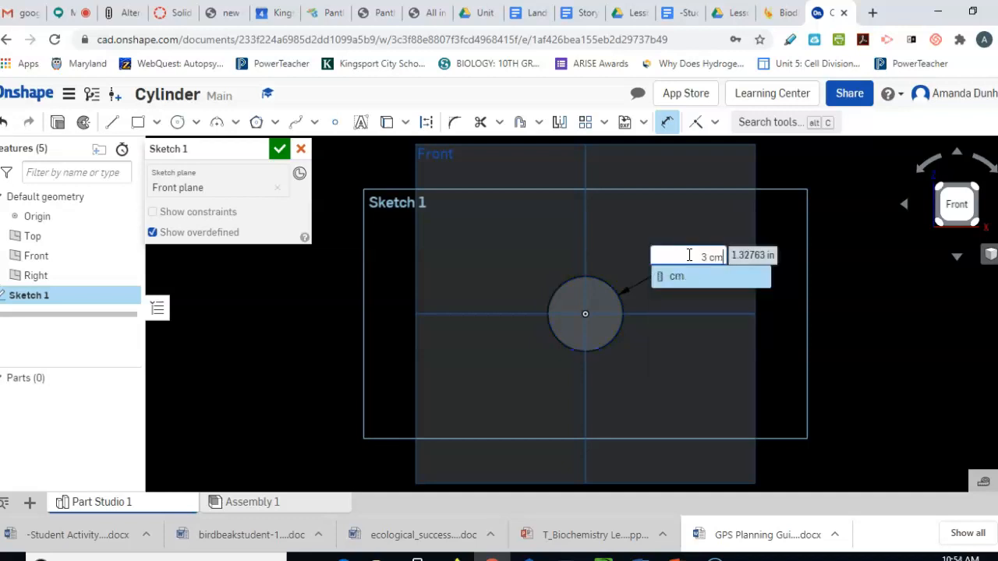
{"action": "key", "text": "Return"}
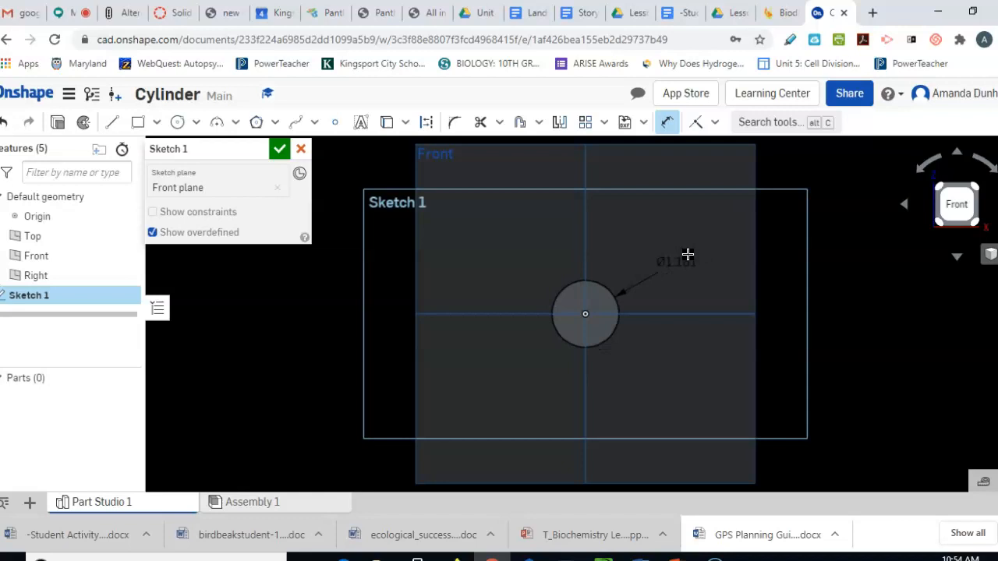
{"action": "left_click", "coordinate": [59, 124]}
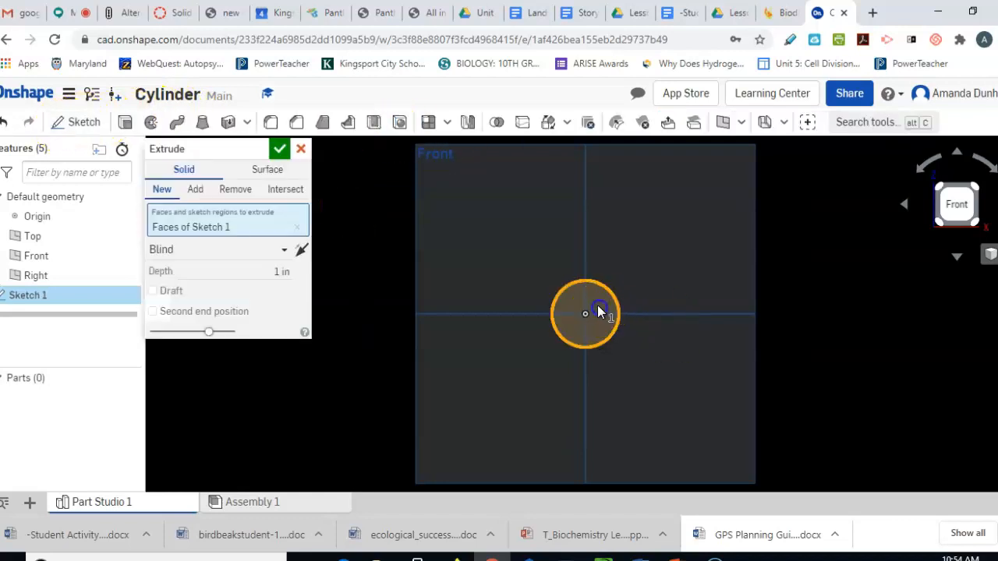
Select the circle face for extrusion and switch to an isometric view
{"action": "left_click", "coordinate": [599, 312]}
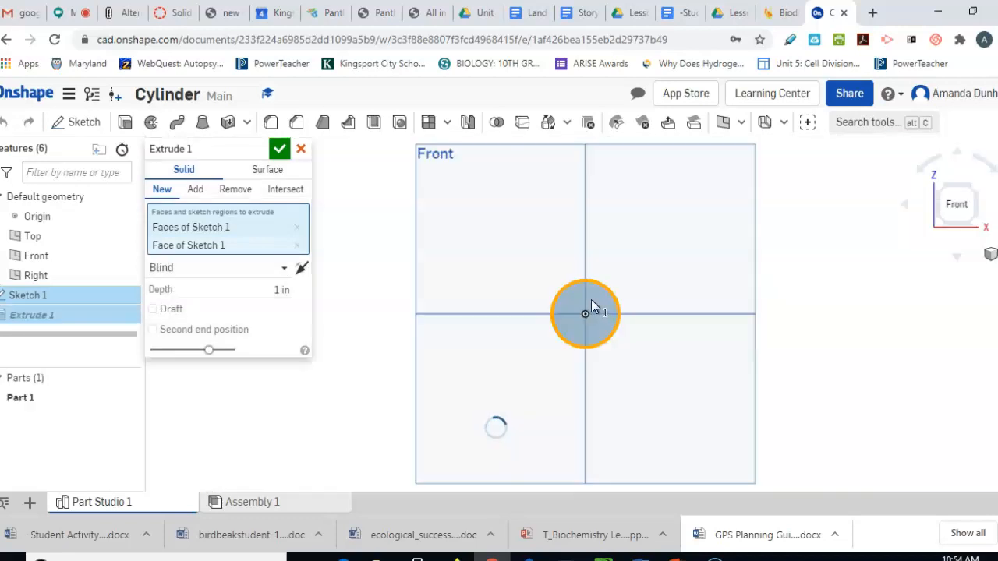
{"action": "left_click", "coordinate": [957, 257]}
{"action": "right_click", "coordinate": [967, 229]}
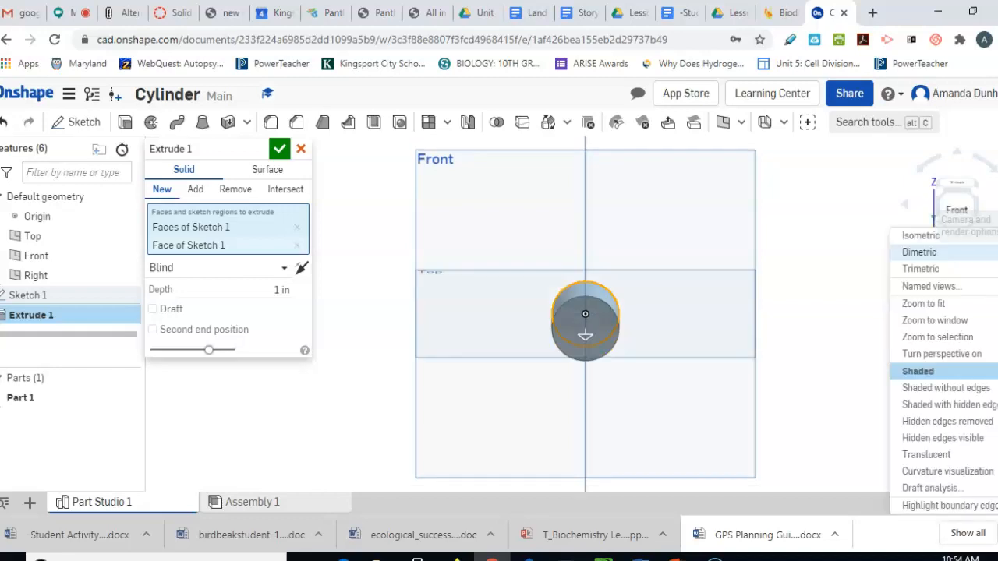
{"action": "left_click", "coordinate": [969, 235]}
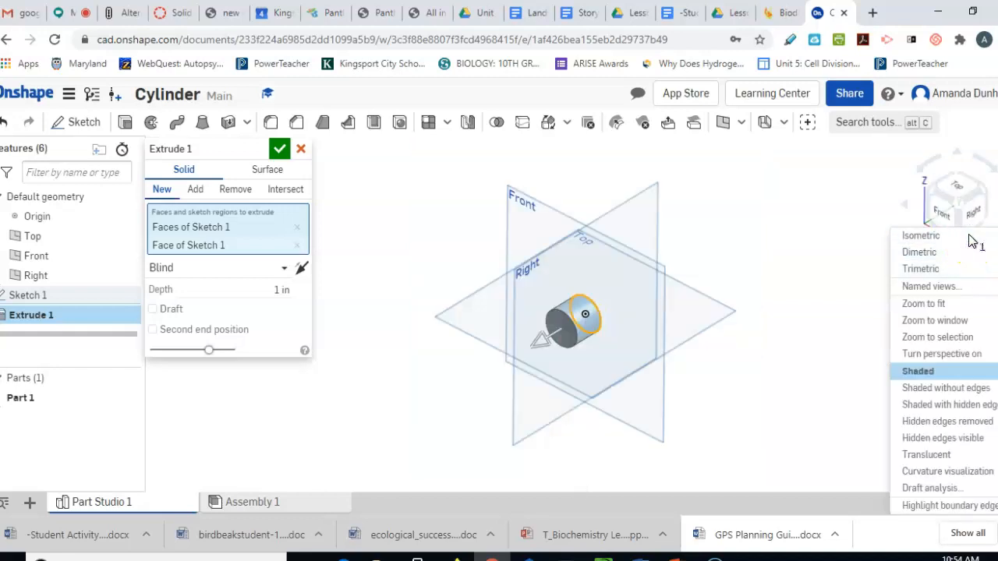
Check the drawing for the length and extrude the circle 5 cm into a solid cylinder
{"action": "left_click", "coordinate": [286, 289]}
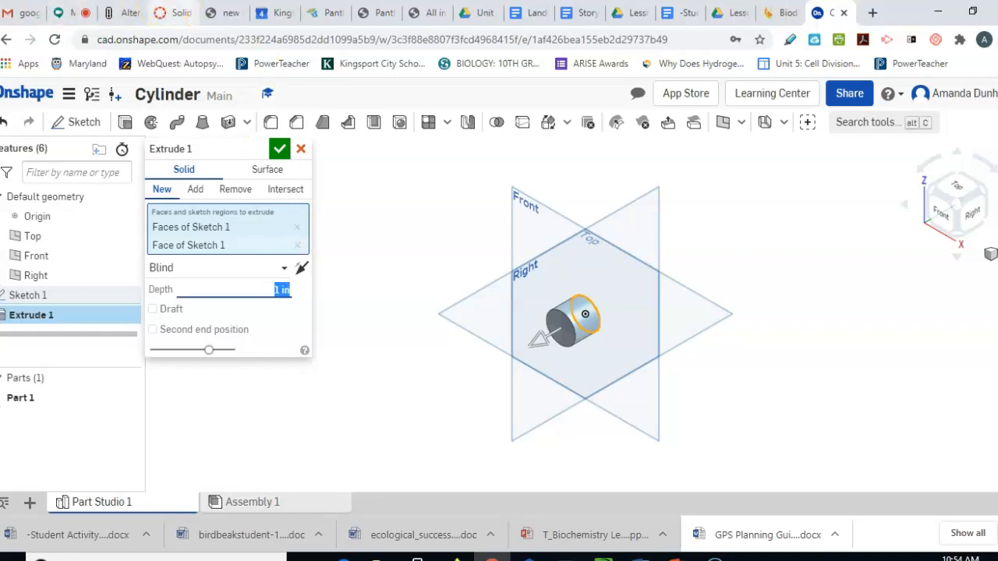
{"action": "left_click", "coordinate": [226, 12]}
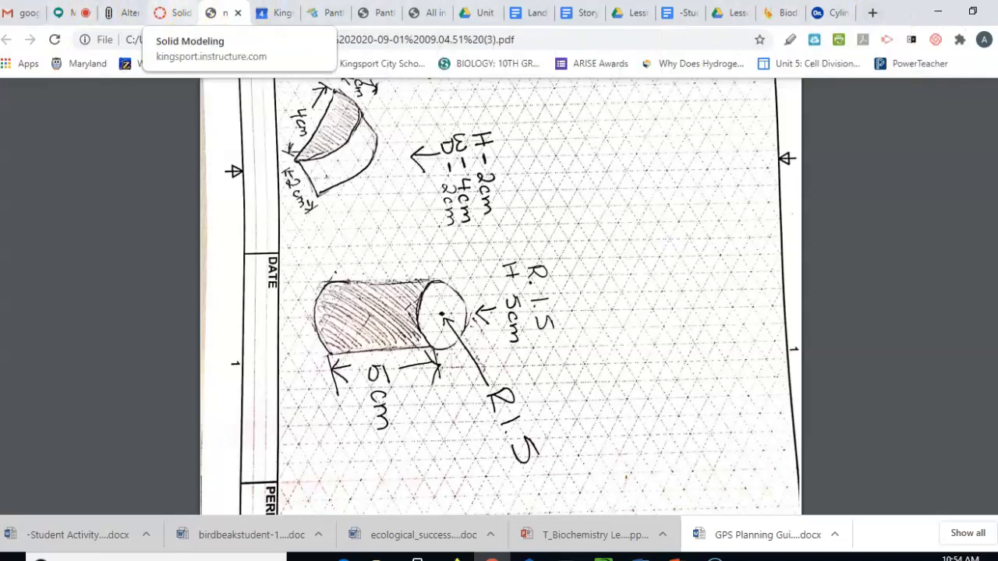
{"action": "left_click", "coordinate": [817, 12]}
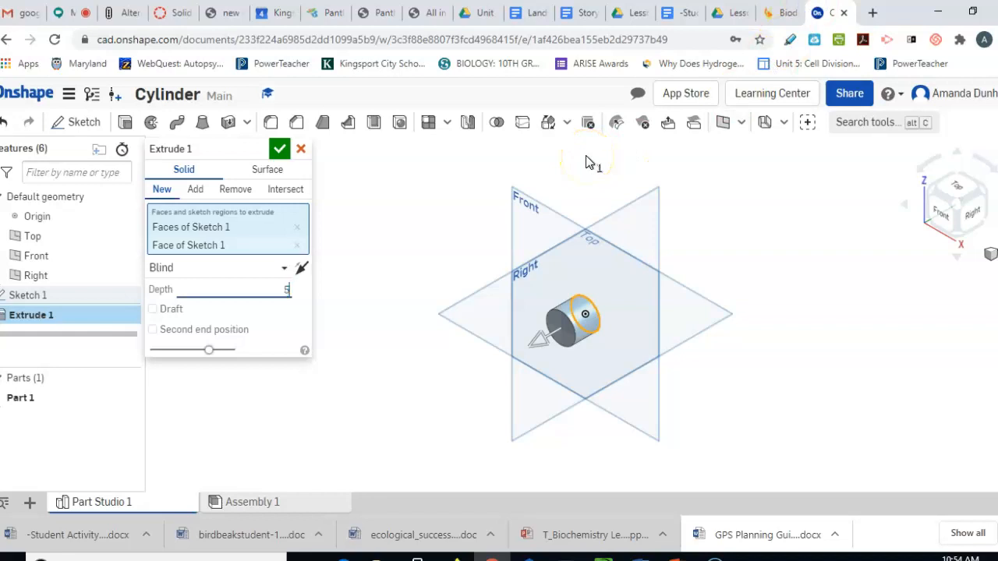
{"action": "type", "text": "cm"}
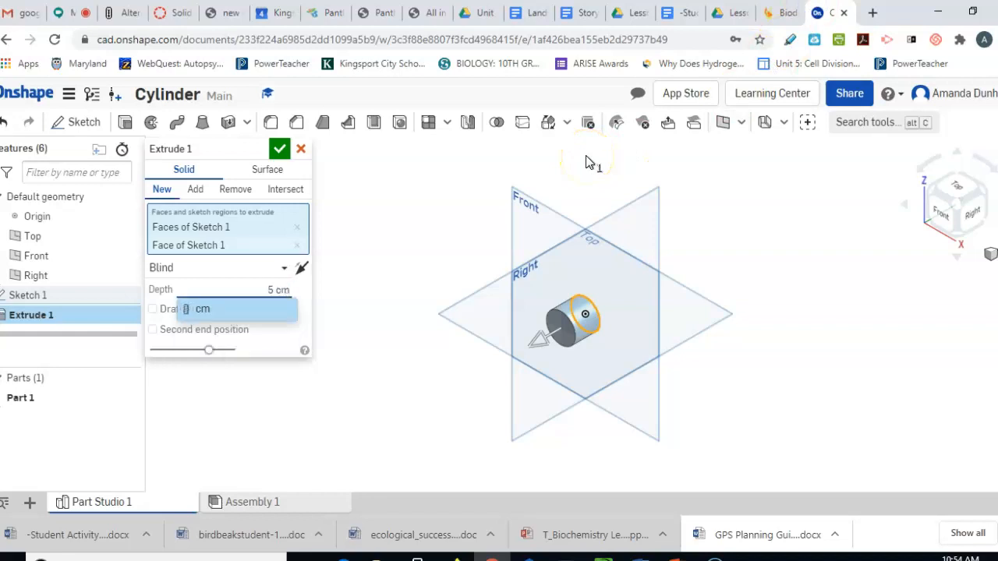
{"action": "key", "text": "Return"}
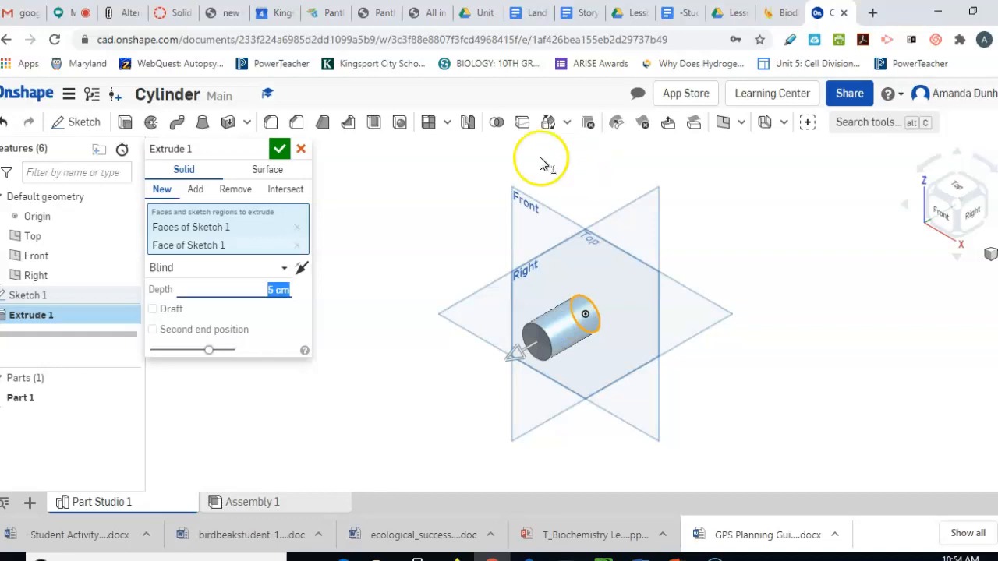
{"action": "left_click", "coordinate": [279, 148]}
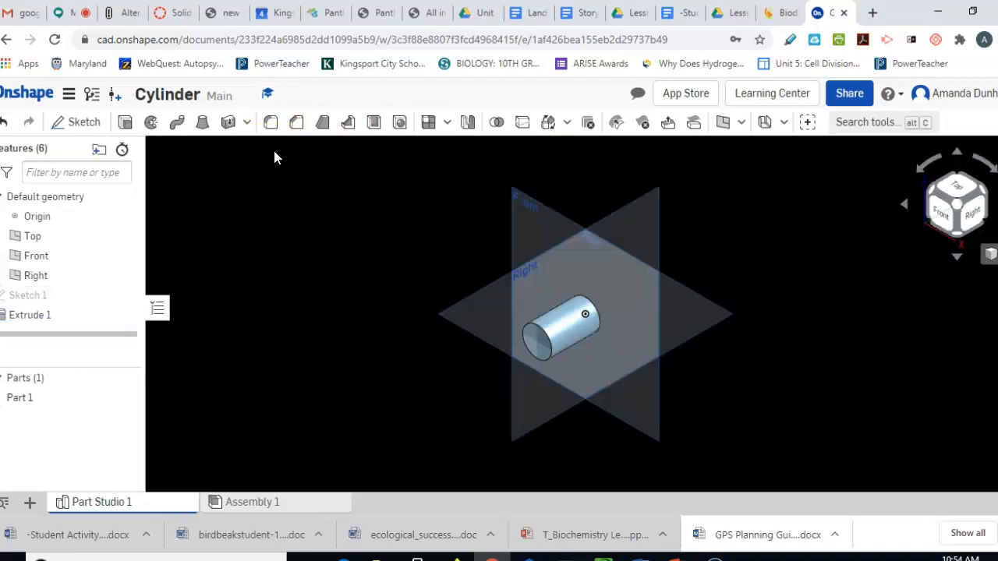
Open and dismiss the Share settings, cancel a new sketch, then leave Cylinder for Documents
{"action": "left_click", "coordinate": [848, 93]}
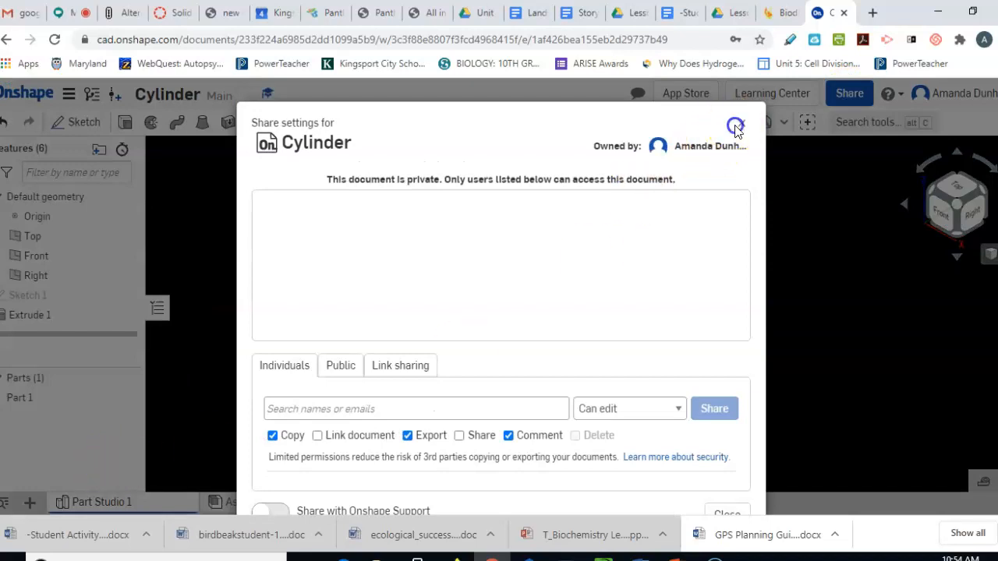
{"action": "left_click", "coordinate": [741, 124]}
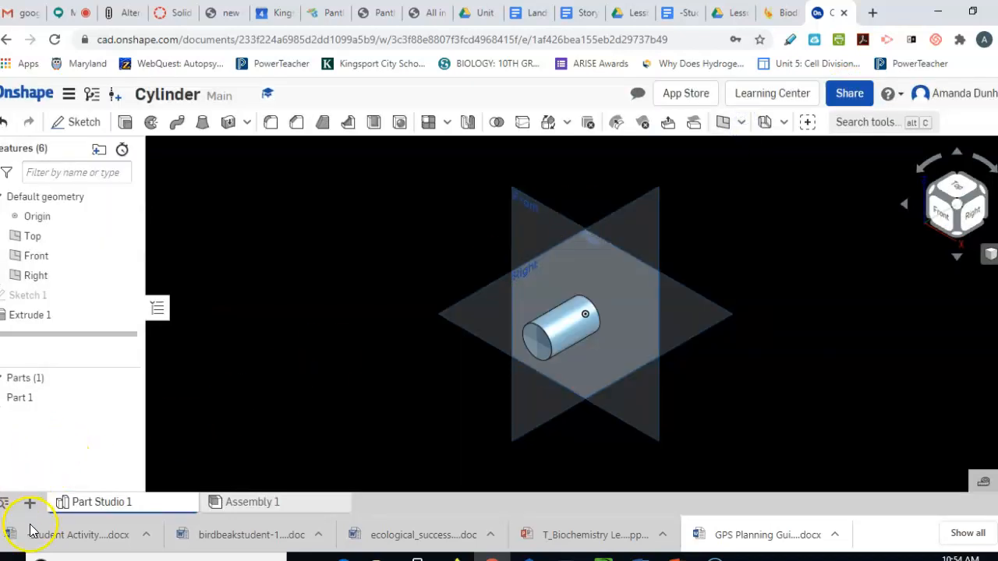
{"action": "left_click", "coordinate": [68, 124]}
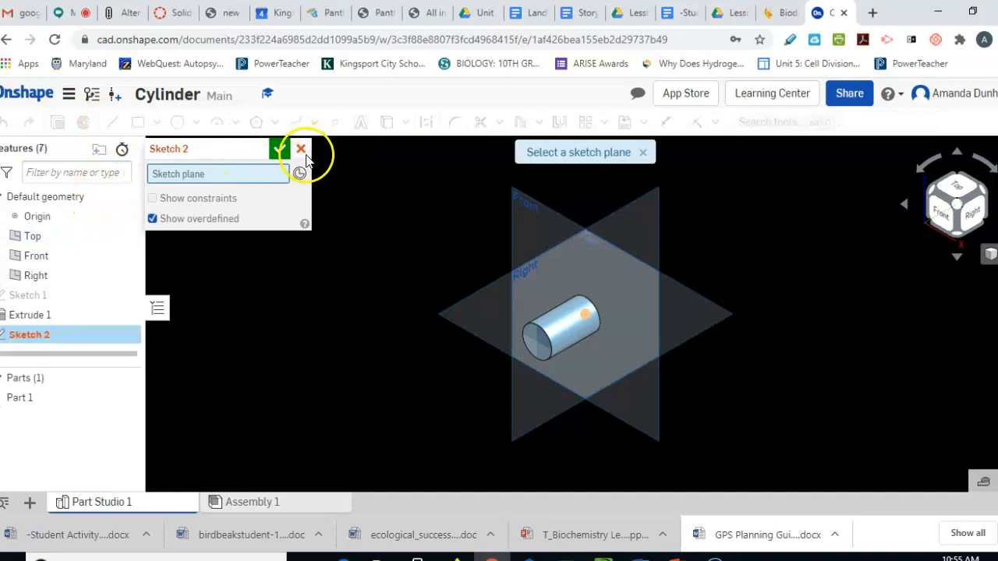
{"action": "left_click", "coordinate": [301, 148]}
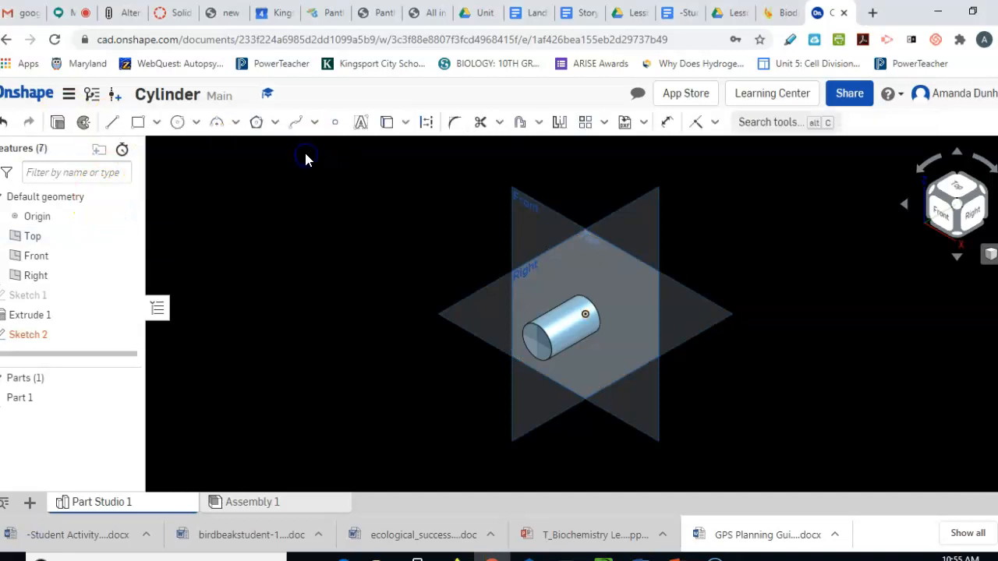
{"action": "left_click", "coordinate": [25, 91]}
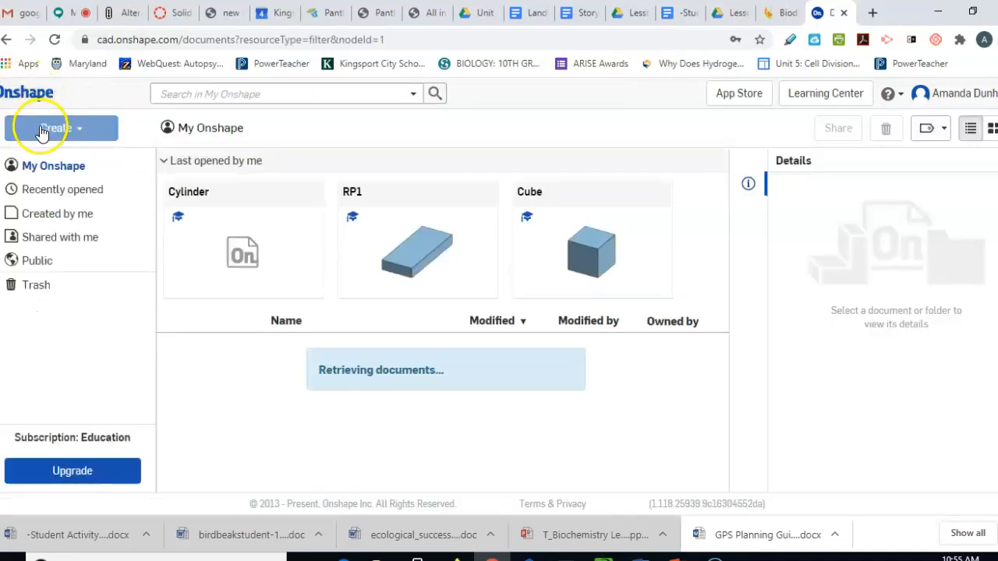
Create a new Onshape document called 'Arc' via Create > Document
{"action": "left_click", "coordinate": [40, 128]}
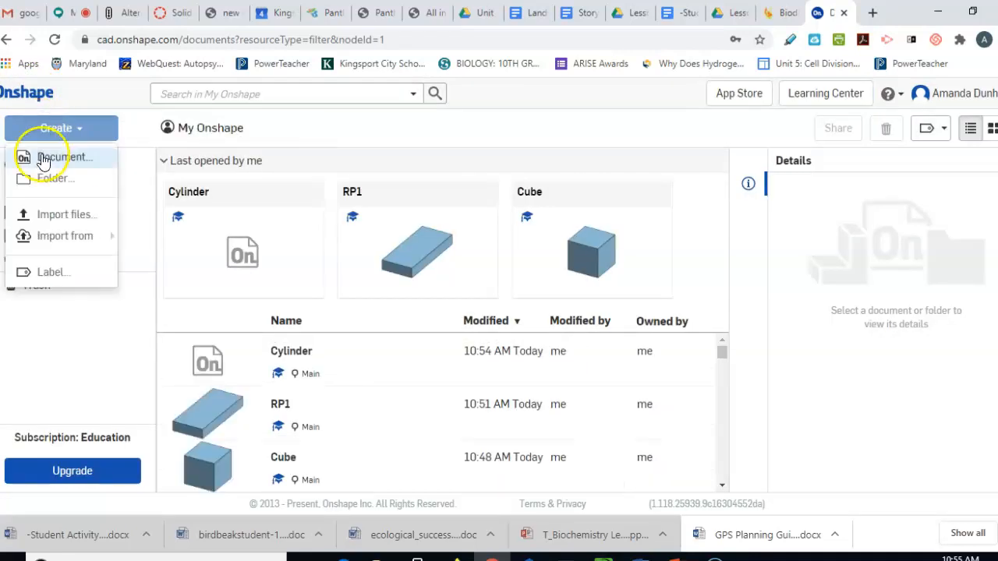
{"action": "left_click", "coordinate": [42, 159]}
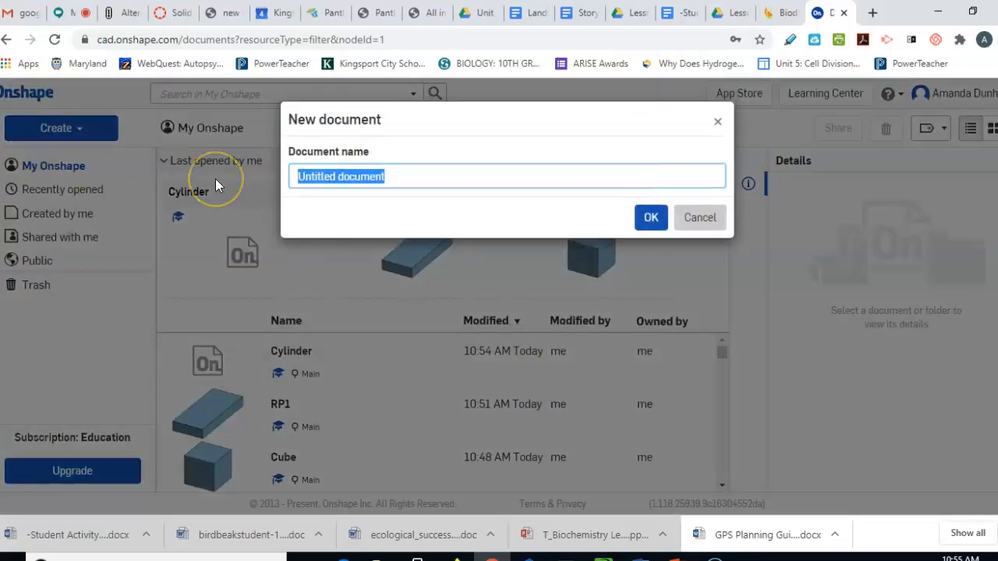
{"action": "type", "text": "Arc"}
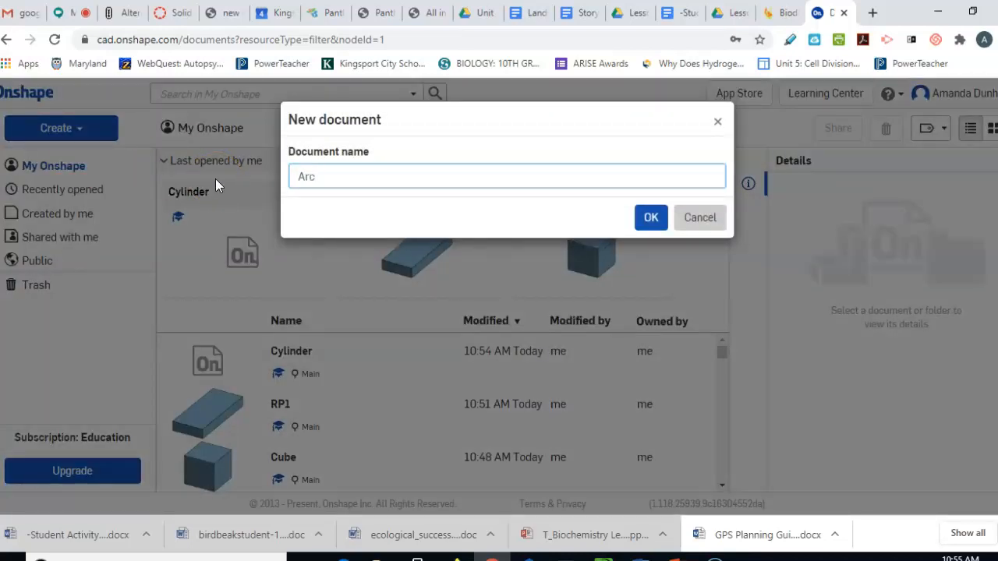
{"action": "left_click", "coordinate": [652, 220]}
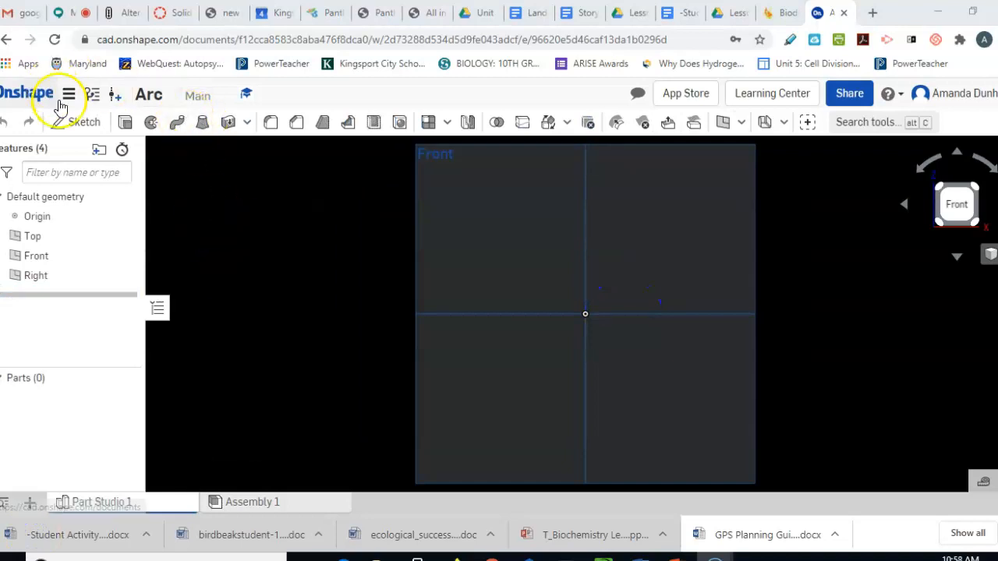
On the Front plane, sketch a centre-point circle on the origin, about 1.515 in across
{"action": "left_click", "coordinate": [68, 123]}
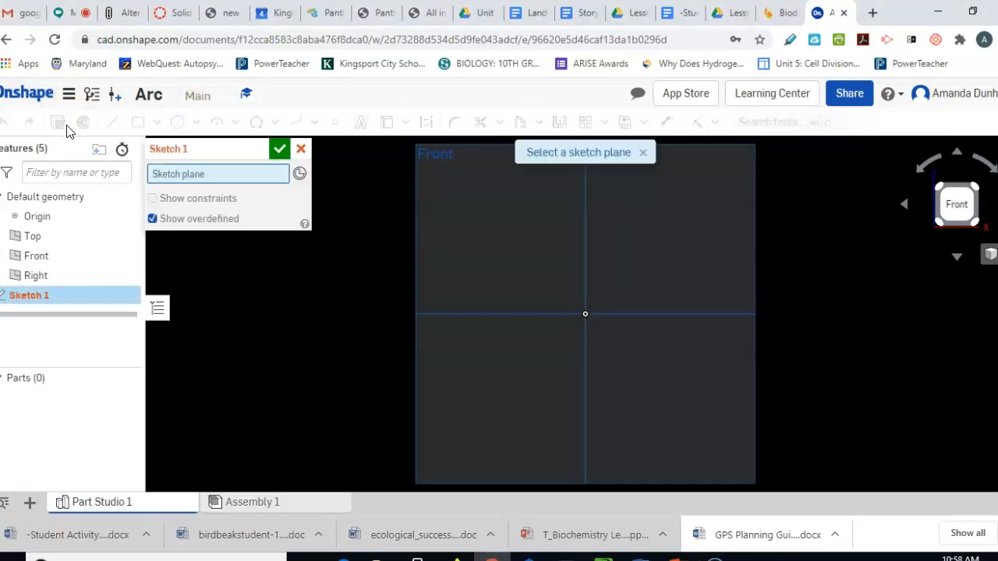
{"action": "left_click", "coordinate": [672, 222]}
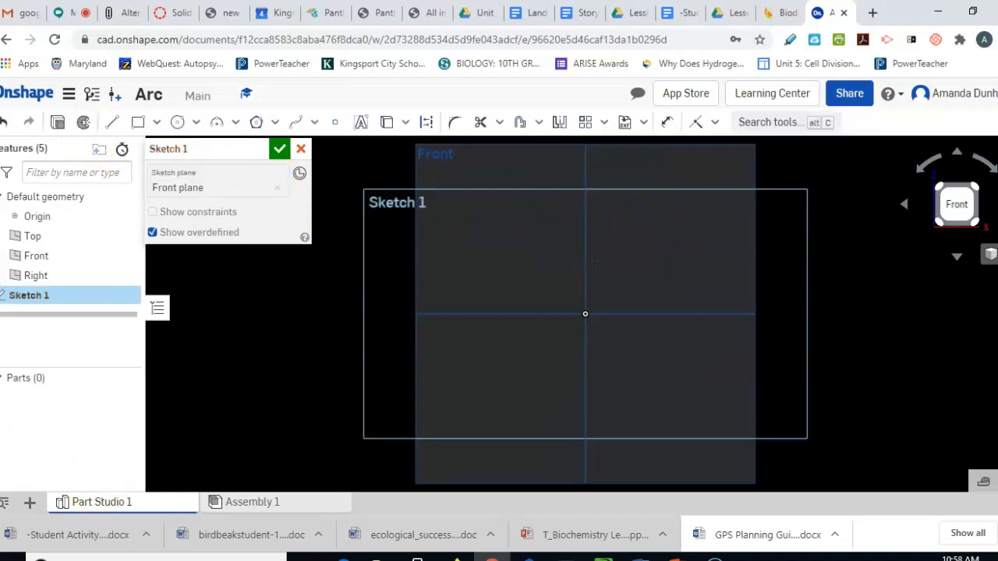
{"action": "left_click", "coordinate": [197, 122]}
{"action": "left_click", "coordinate": [196, 147]}
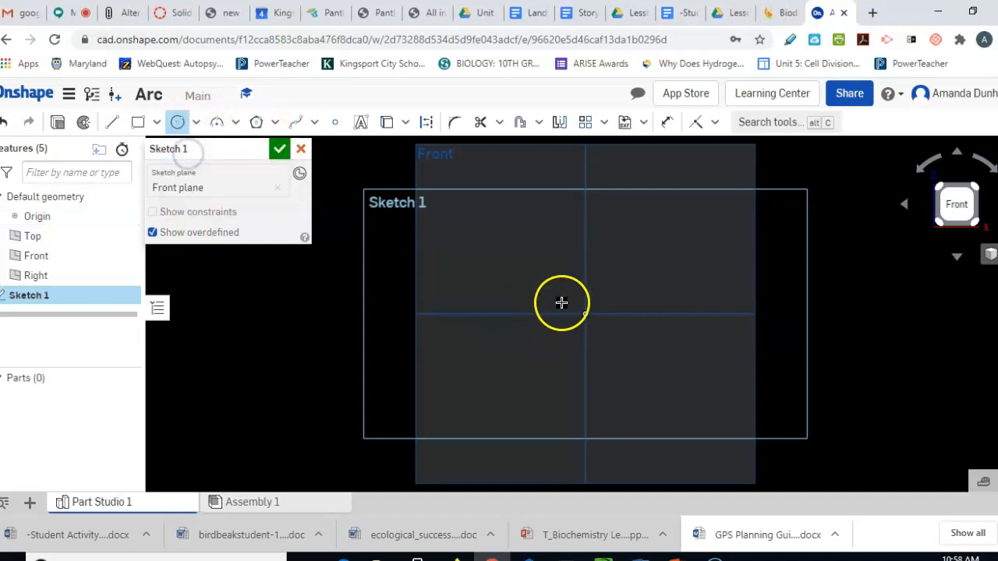
{"action": "left_click", "coordinate": [585, 314]}
{"action": "left_click", "coordinate": [584, 272]}
{"action": "left_click", "coordinate": [659, 274]}
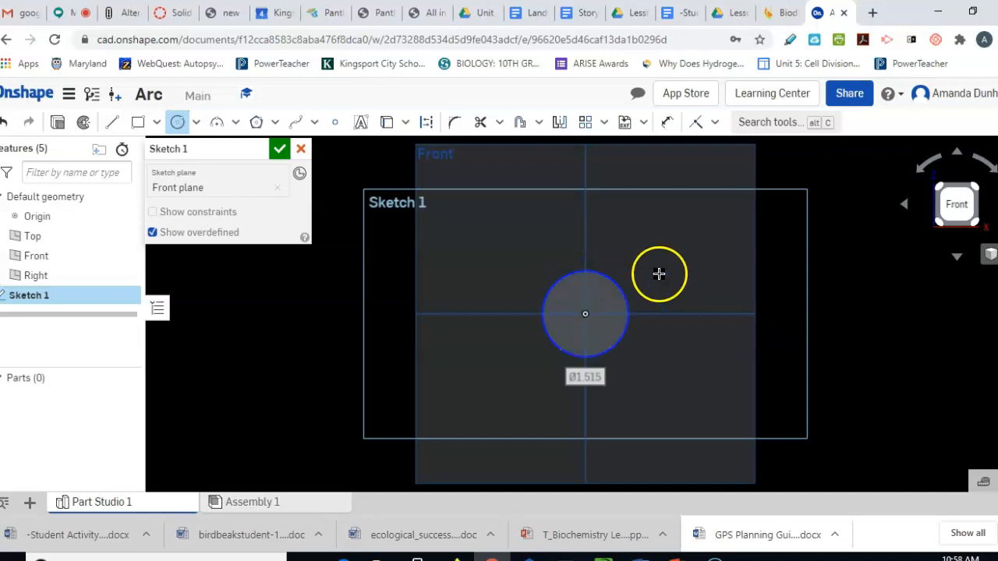
{"action": "left_click", "coordinate": [218, 12]}
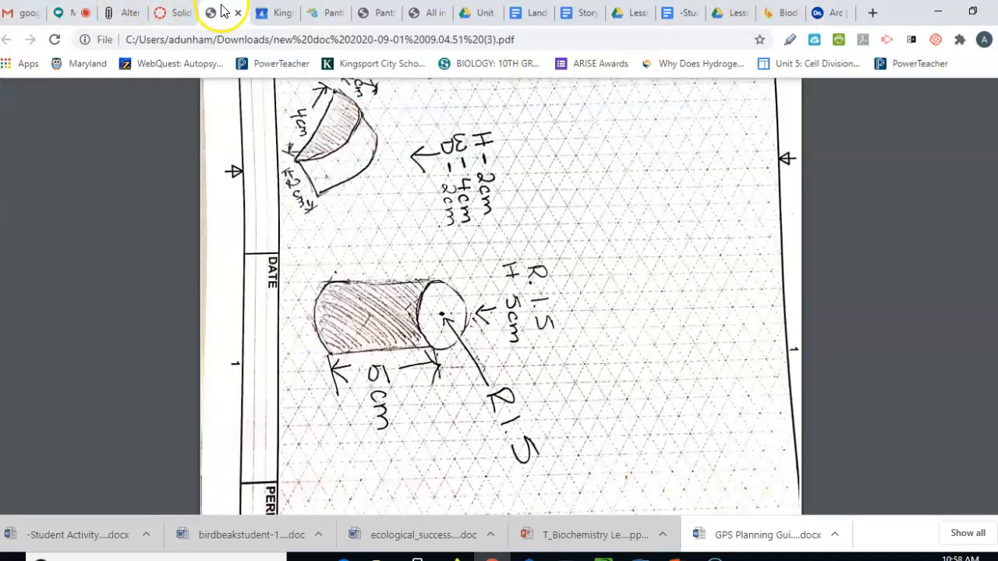
{"action": "scroll", "coordinate": [422, 290], "scroll_direction": "up", "scroll_amount": 2}
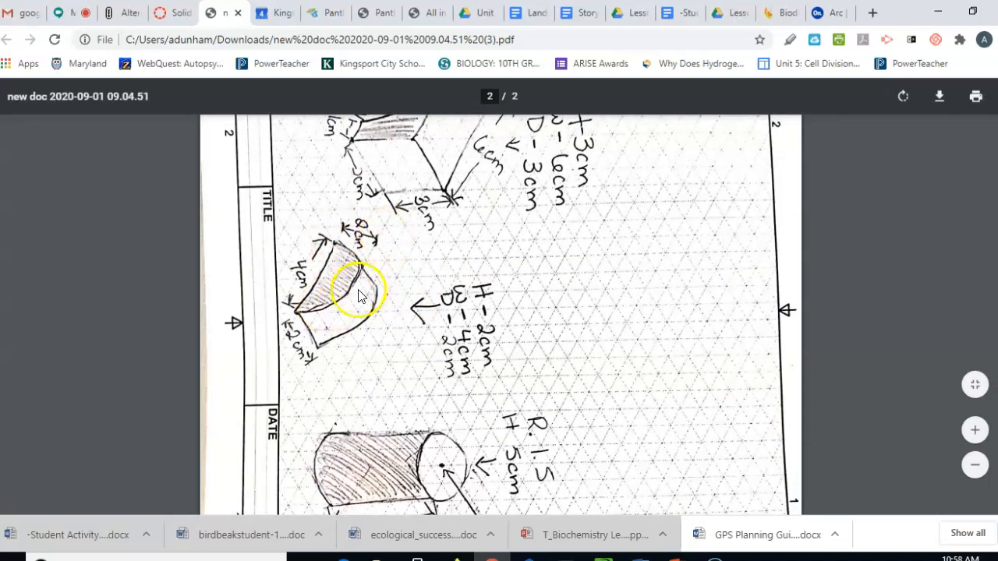
{"action": "scroll", "coordinate": [437, 382], "scroll_direction": "down", "scroll_amount": 2}
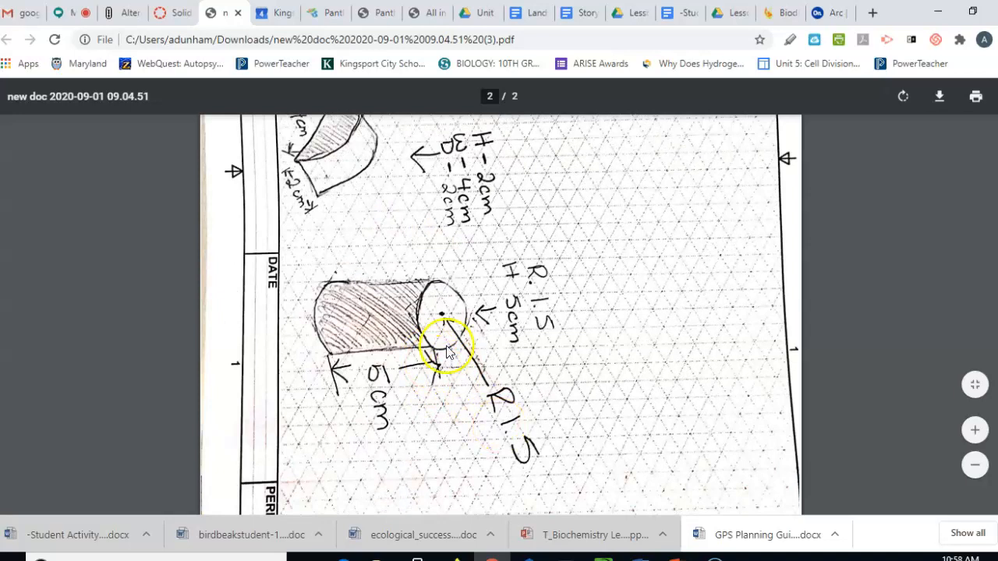
{"action": "scroll", "coordinate": [467, 386], "scroll_direction": "up", "scroll_amount": 2}
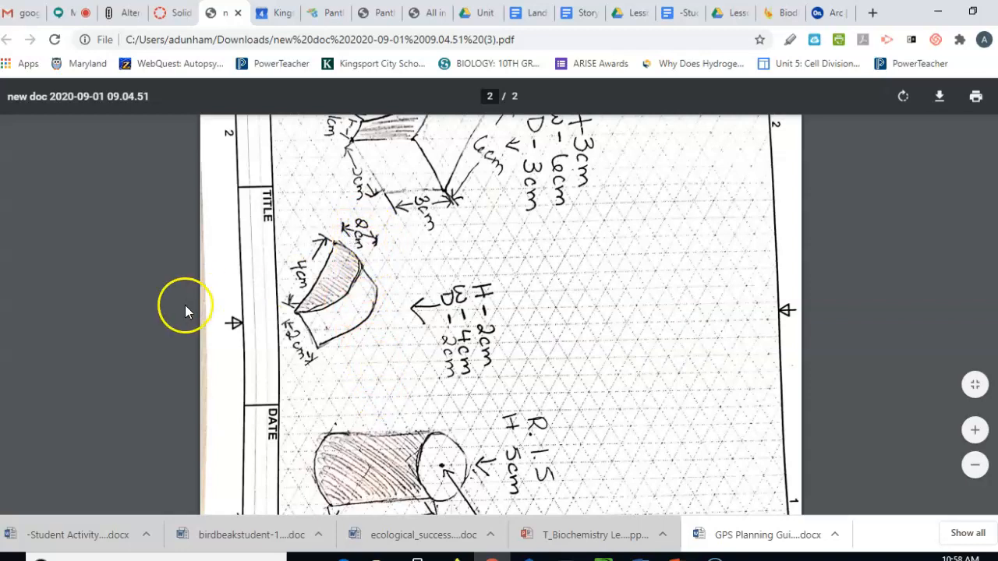
{"action": "left_click", "coordinate": [828, 13]}
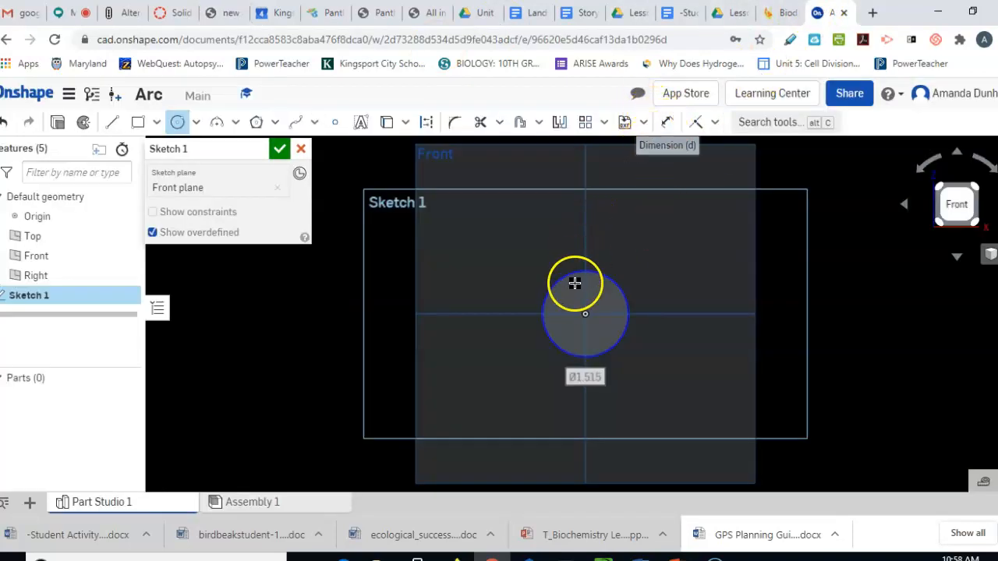
Dimension the circle's diameter to 4 cm
{"action": "left_click", "coordinate": [668, 122]}
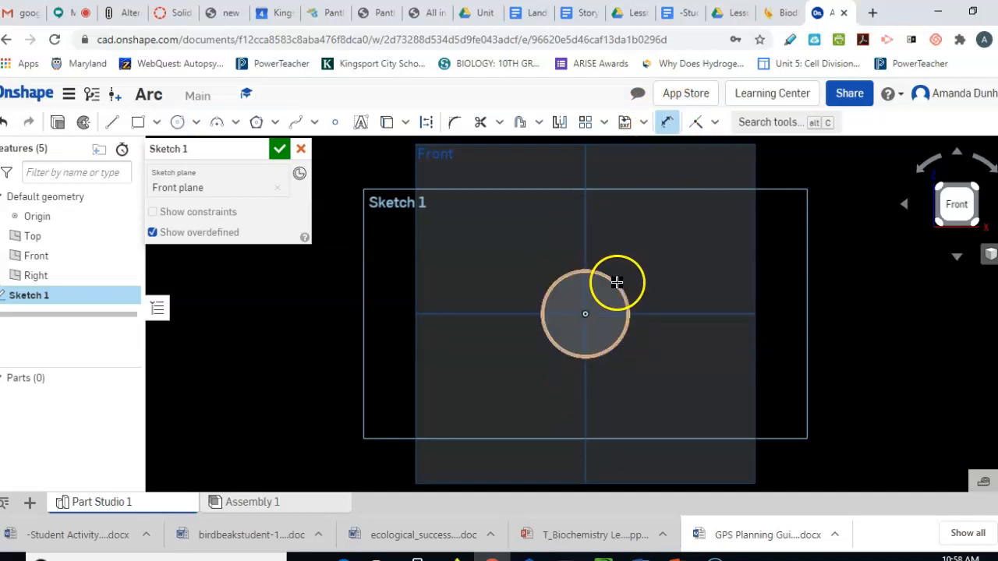
{"action": "left_click", "coordinate": [639, 258]}
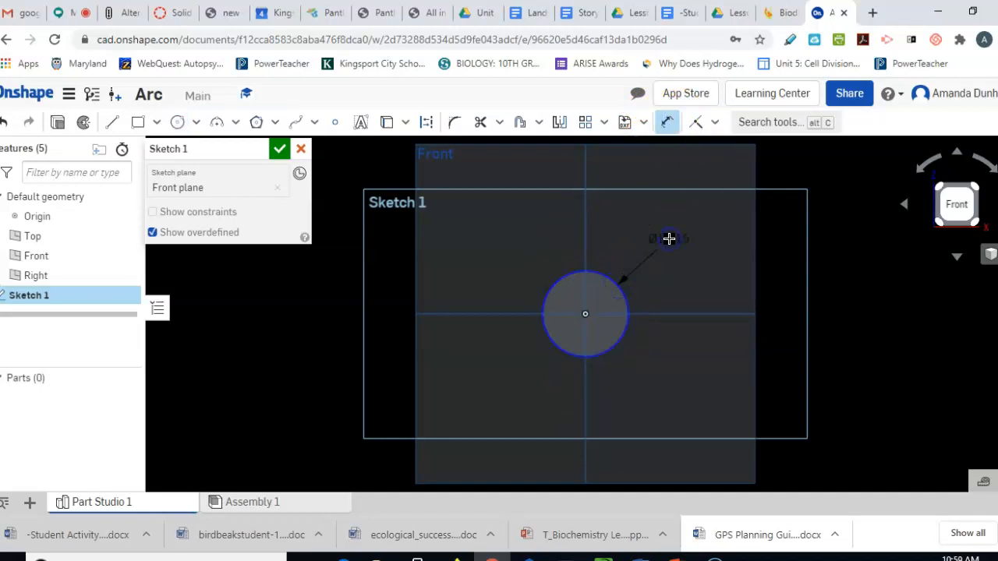
{"action": "left_click", "coordinate": [669, 239]}
{"action": "type", "text": "4cn"}
{"action": "key", "text": "BackSpace"}
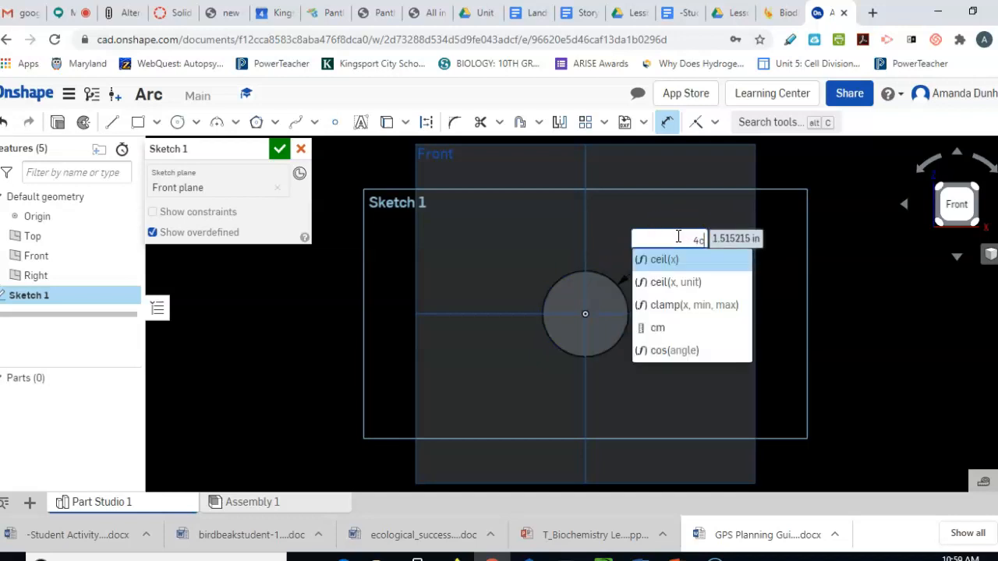
{"action": "key", "text": "Escape"}
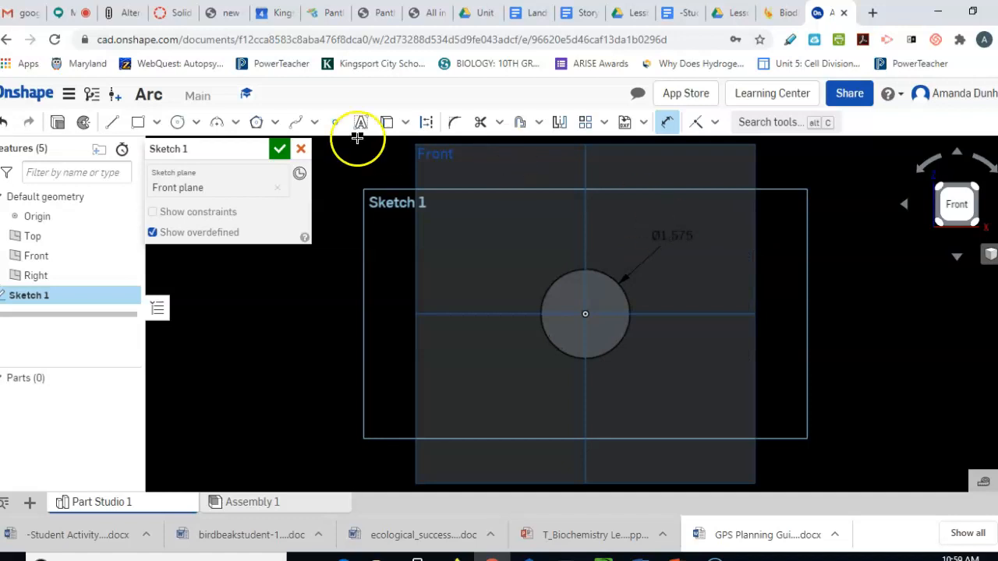
Draw a line across the circle's diameter through its centre and close the sketch
{"action": "left_click", "coordinate": [119, 125]}
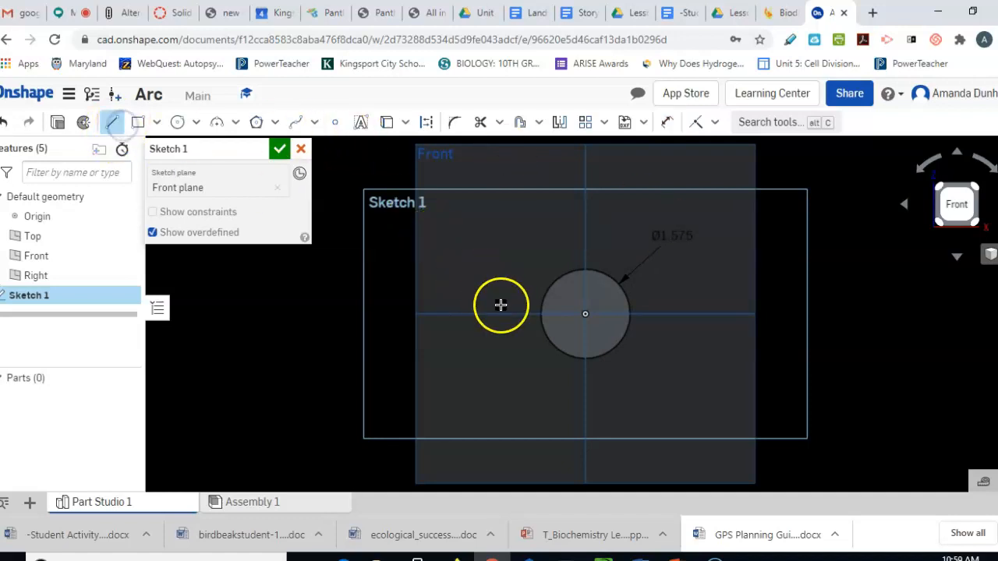
{"action": "left_click", "coordinate": [539, 314]}
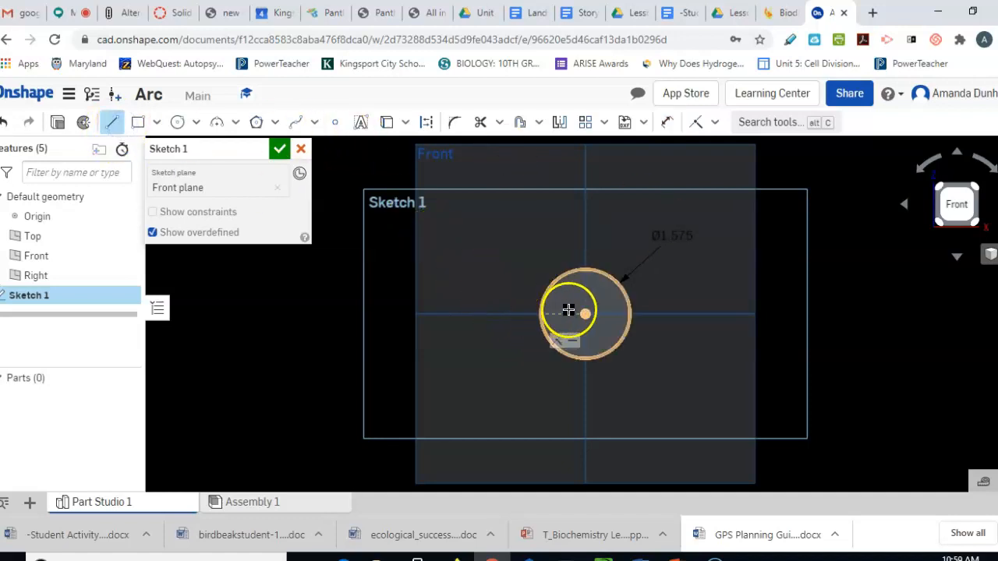
{"action": "left_click", "coordinate": [630, 314]}
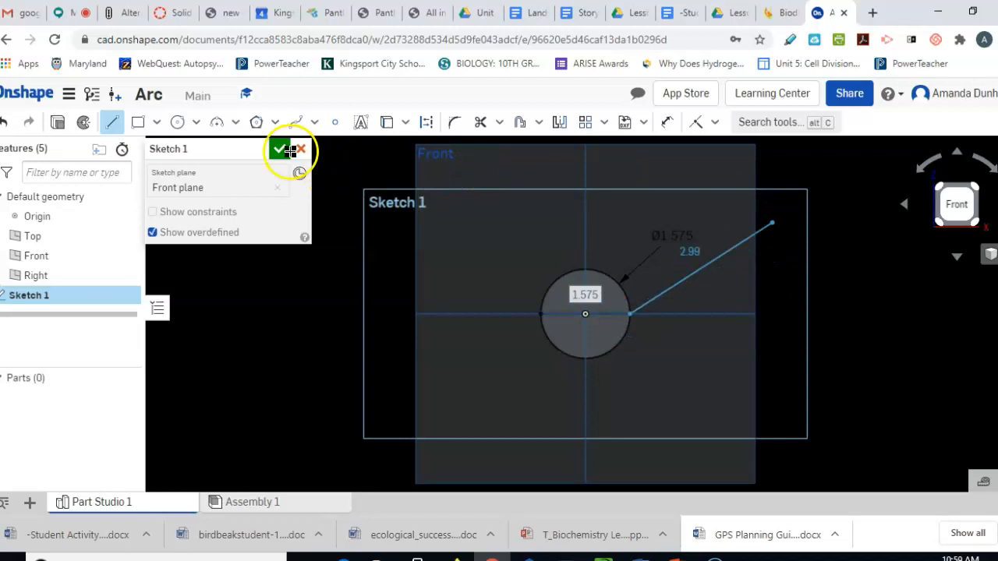
{"action": "left_click", "coordinate": [275, 150]}
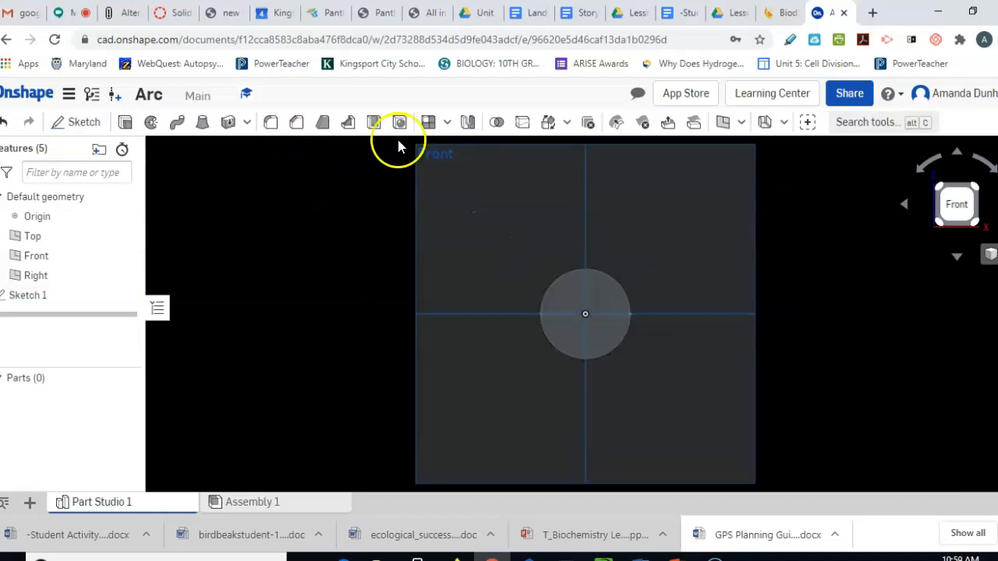
Extrude the circle's upper half 2 cm deep, creating Part 1
{"action": "left_click", "coordinate": [124, 123]}
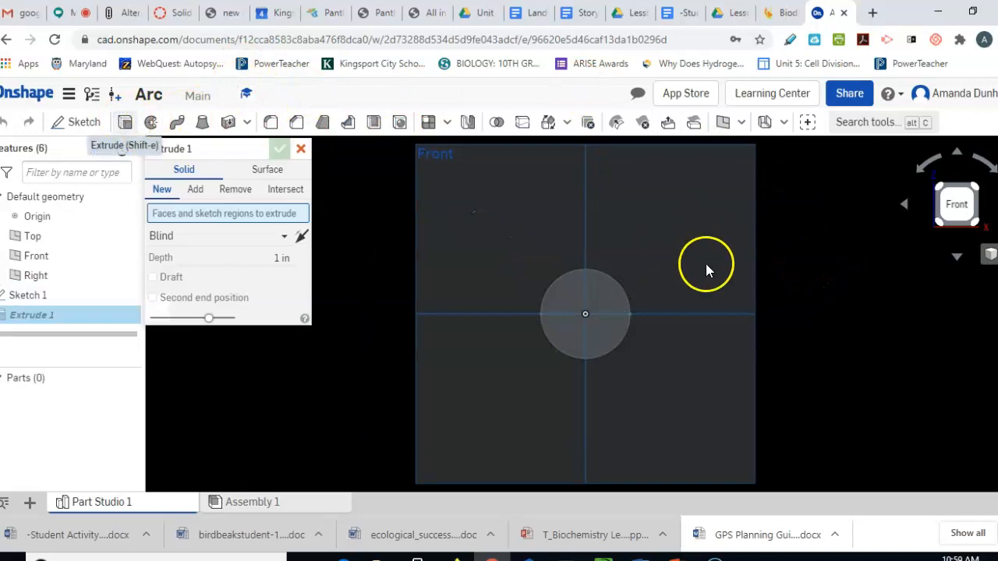
{"action": "left_click", "coordinate": [608, 303]}
{"action": "left_click", "coordinate": [286, 273]}
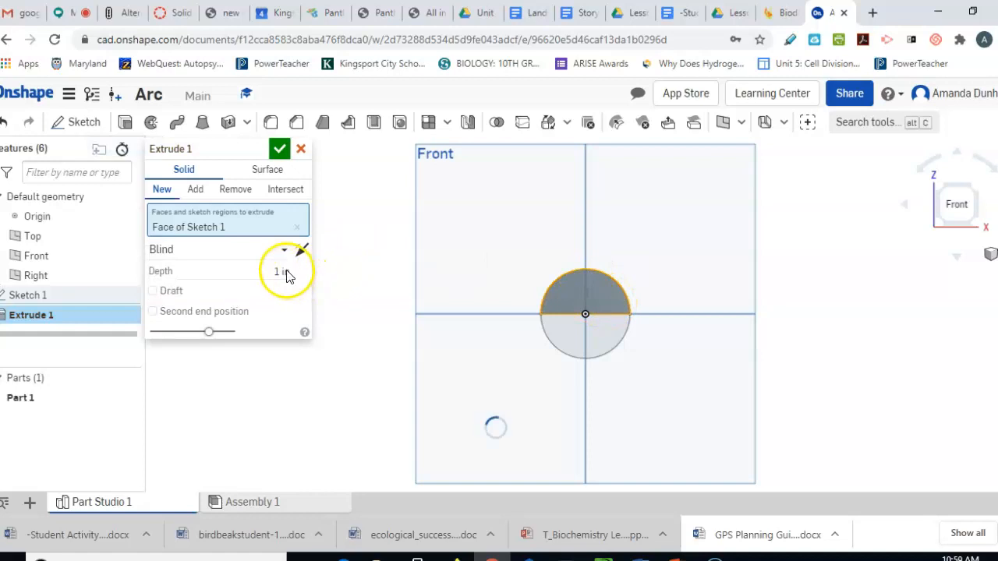
{"action": "left_click", "coordinate": [226, 13]}
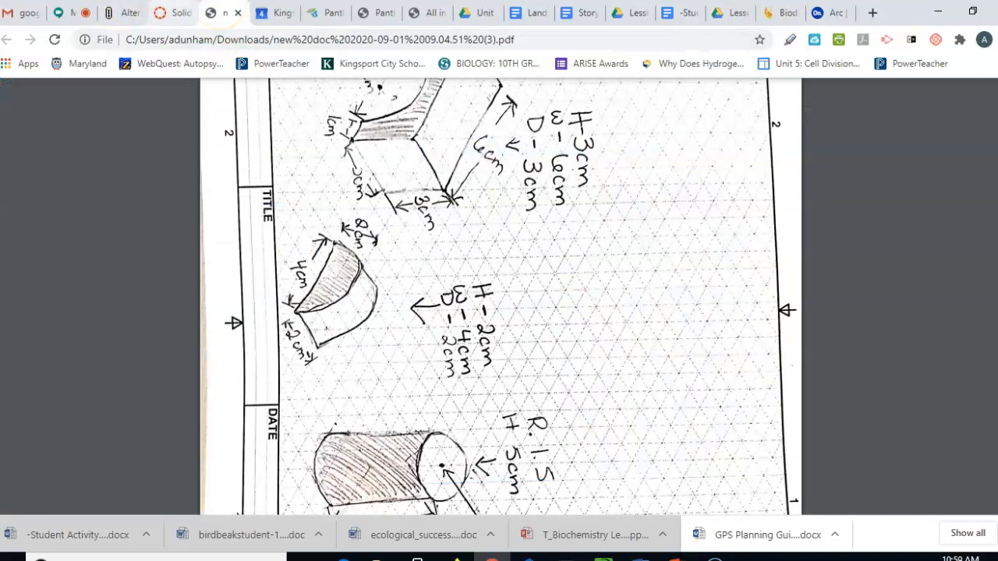
{"action": "left_click", "coordinate": [828, 13]}
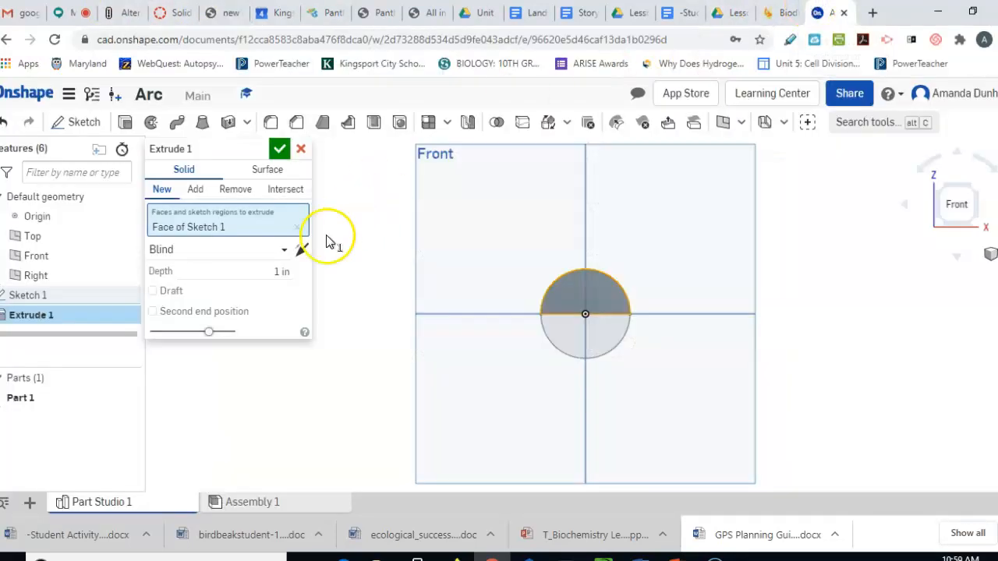
{"action": "left_click", "coordinate": [282, 270]}
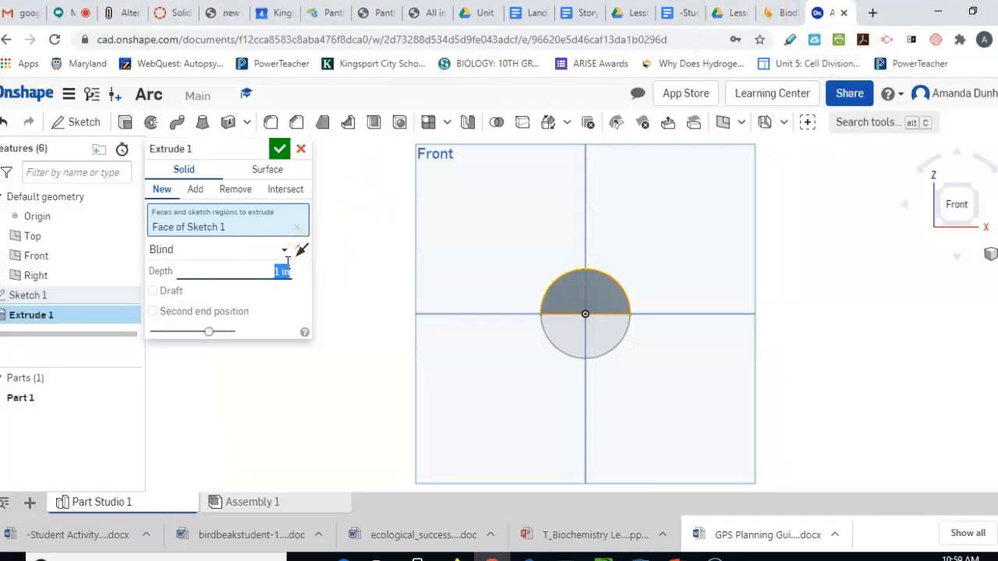
{"action": "type", "text": "m"}
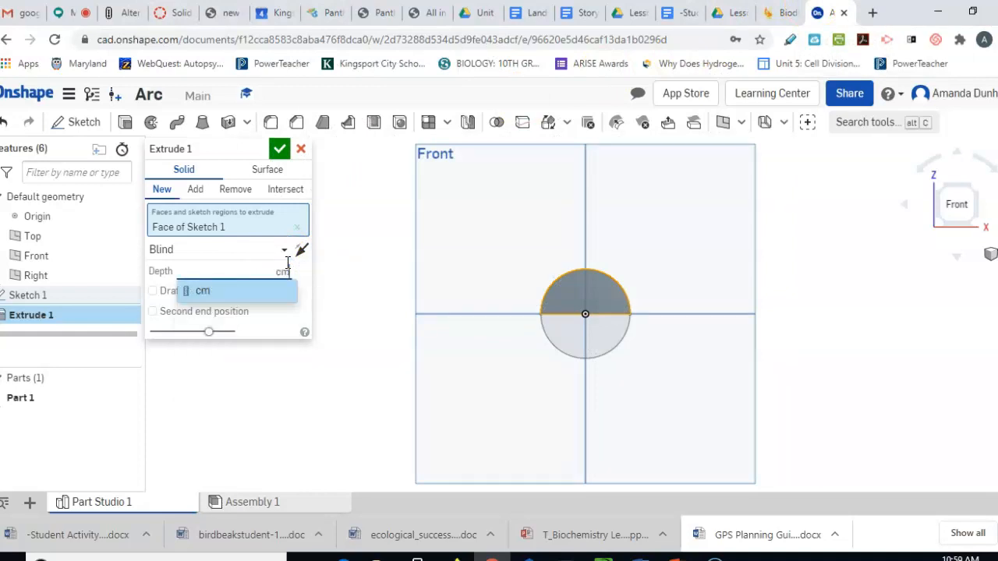
{"action": "key", "text": "BackSpace"}
{"action": "key", "text": "BackSpace"}
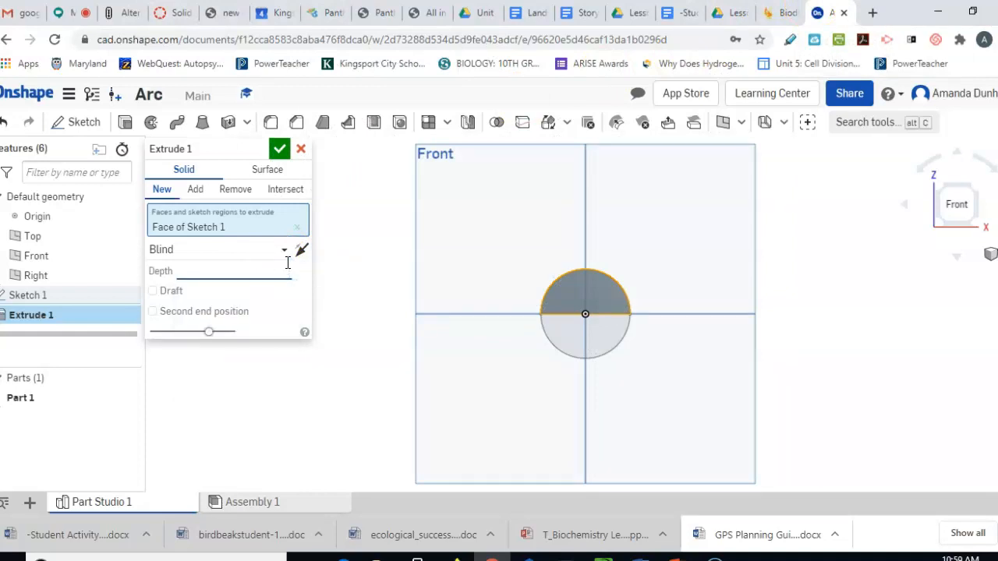
{"action": "type", "text": "2 cm"}
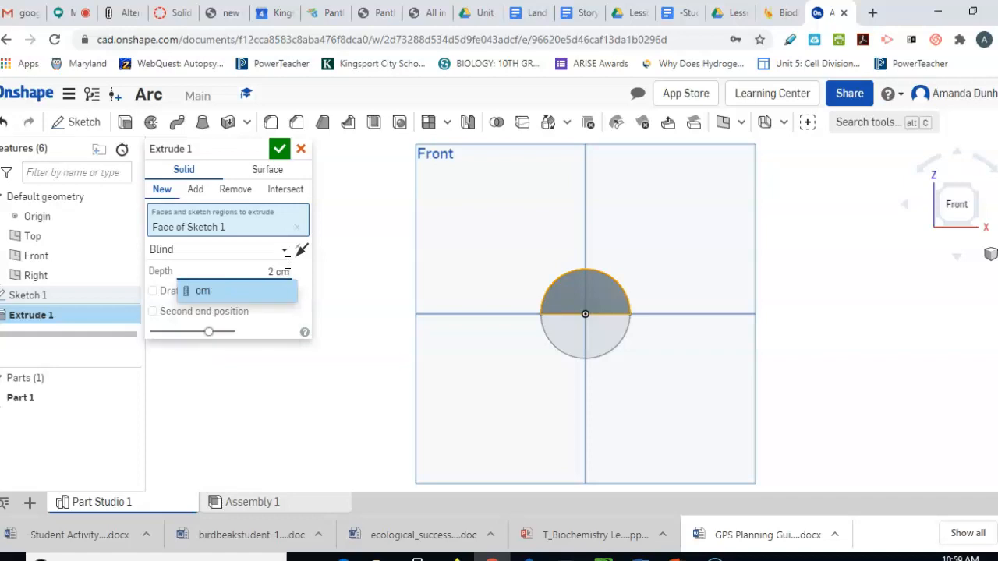
{"action": "left_click", "coordinate": [279, 149]}
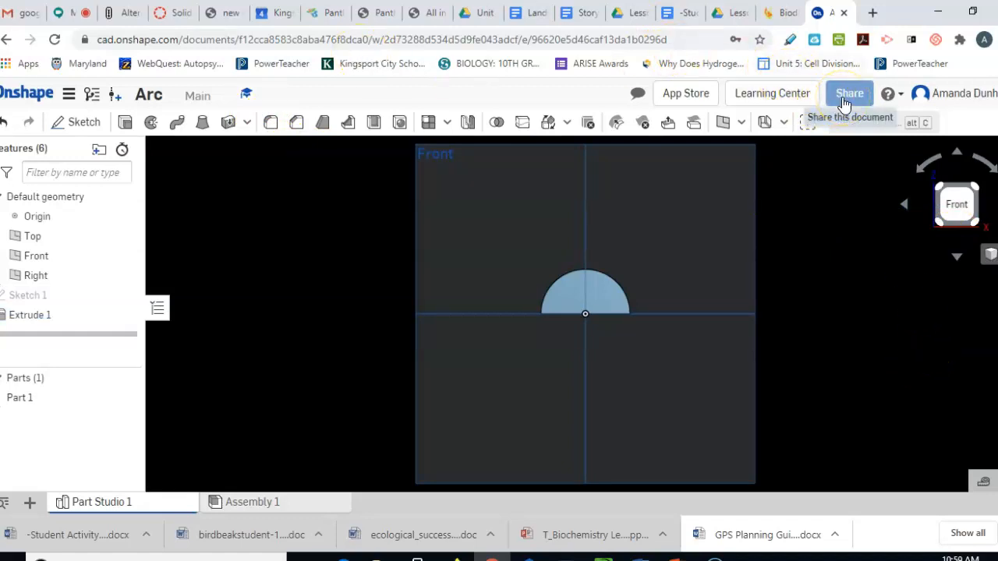
From the documents list, create a new document and name it 'Bridge'
{"action": "left_click", "coordinate": [30, 94]}
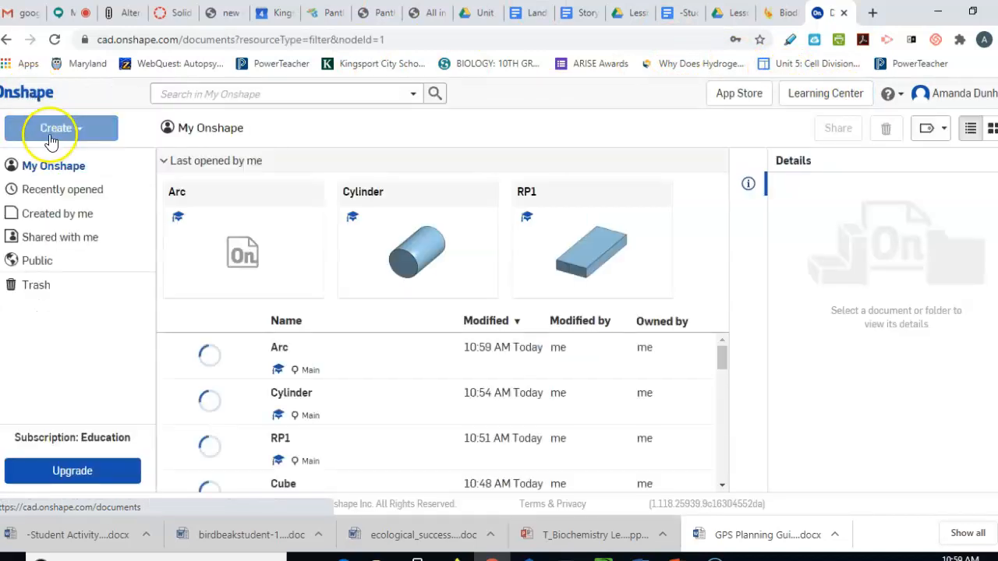
{"action": "left_click", "coordinate": [100, 131]}
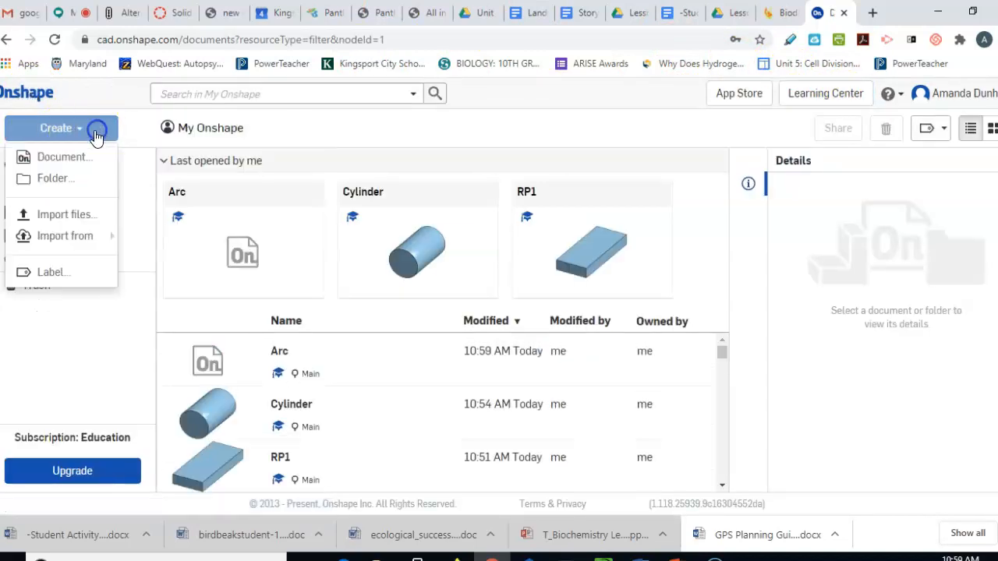
{"action": "left_click", "coordinate": [92, 161]}
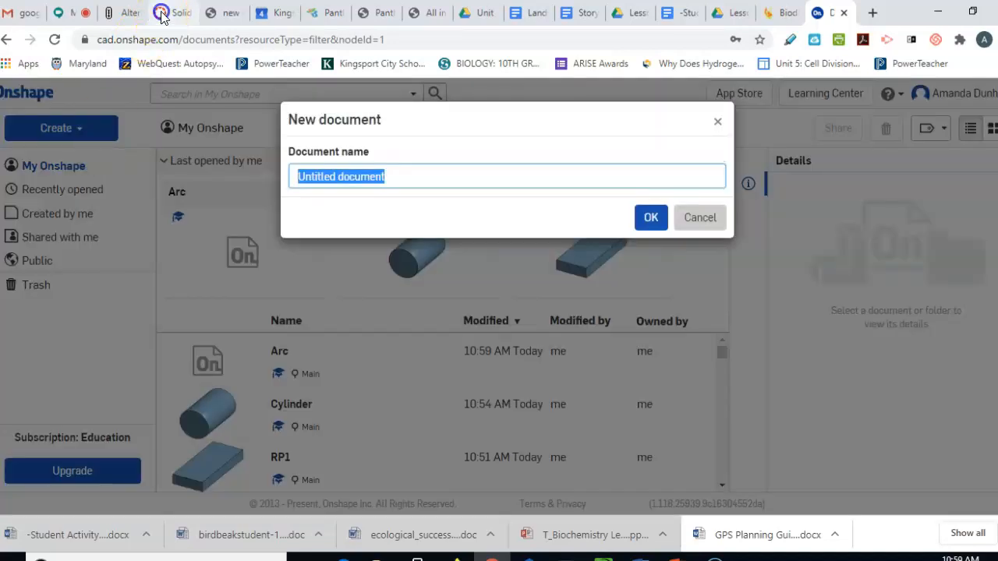
{"action": "left_click", "coordinate": [173, 12]}
{"action": "left_click", "coordinate": [367, 275]}
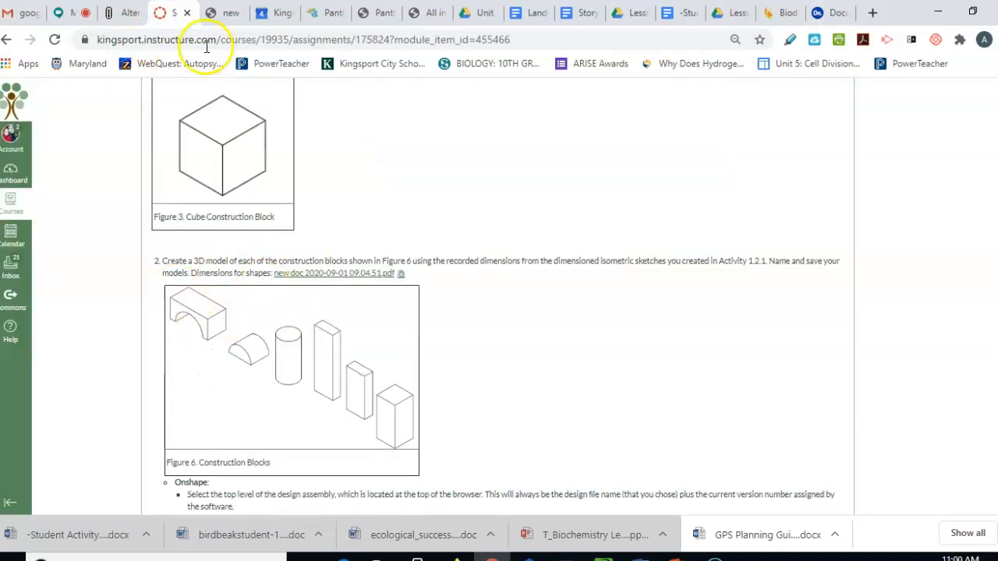
{"action": "scroll", "coordinate": [384, 287], "scroll_direction": "up", "scroll_amount": 5}
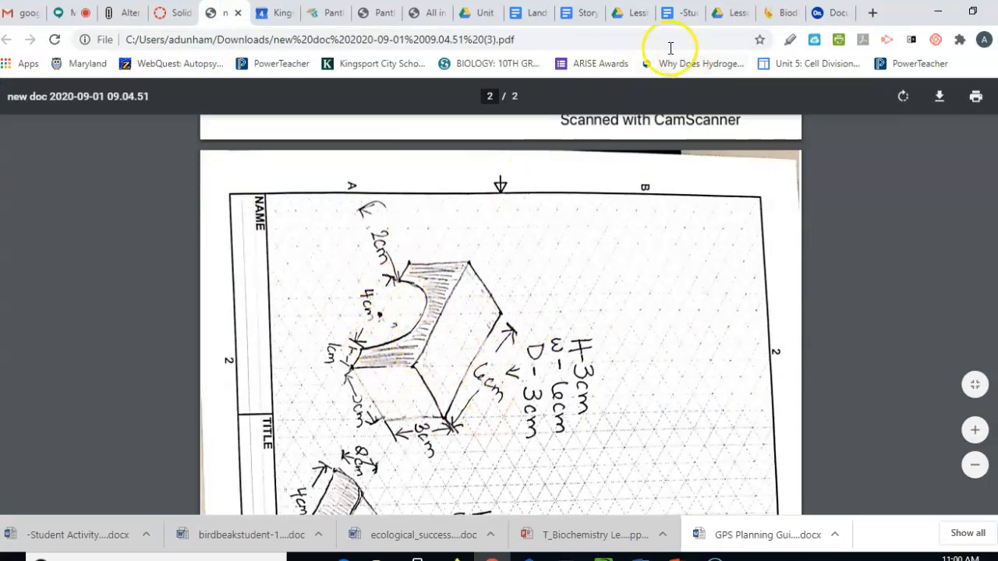
{"action": "left_click", "coordinate": [822, 11]}
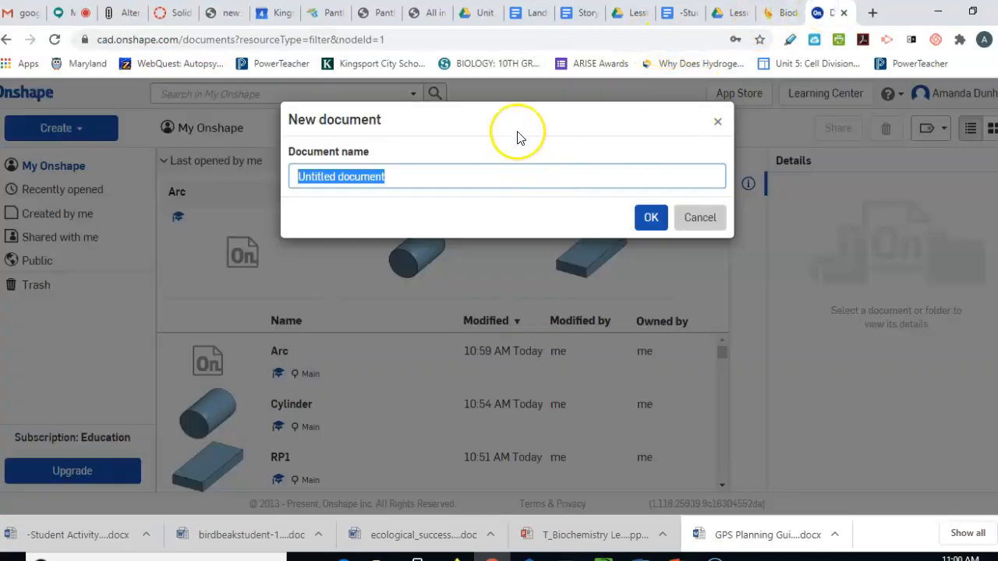
{"action": "type", "text": "Bridge"}
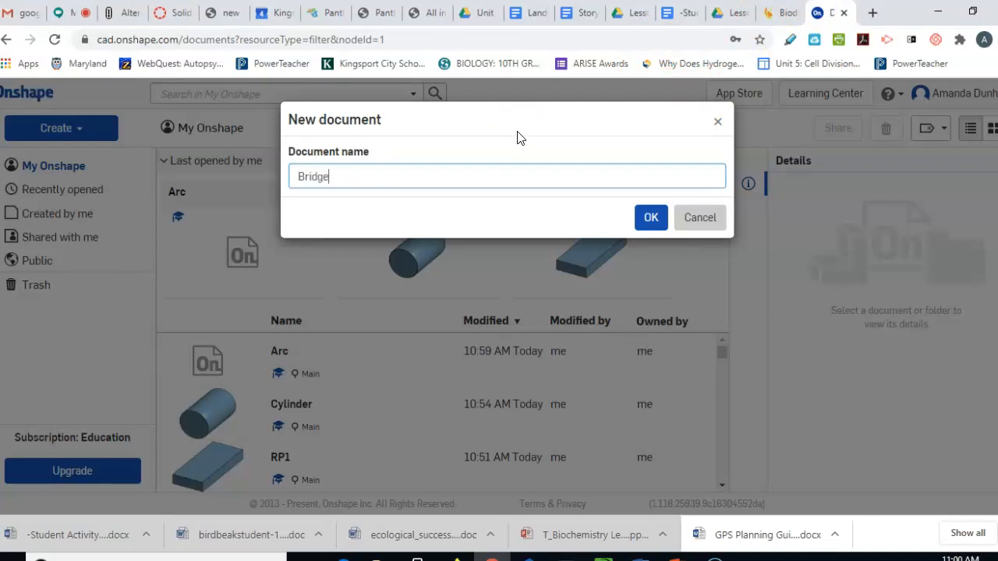
{"action": "left_click", "coordinate": [647, 217]}
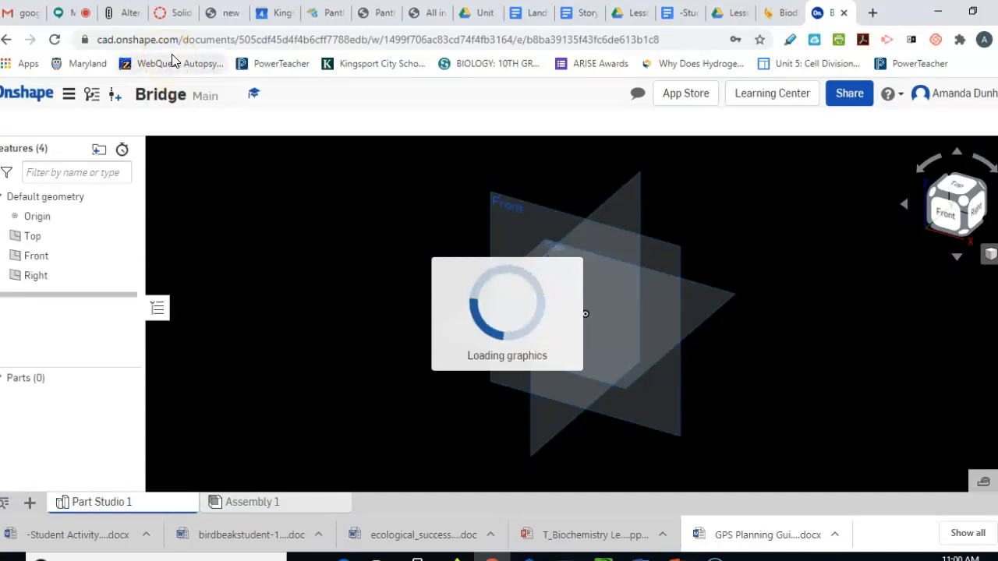
Sketch a corner rectangle from the origin on the Front plane, then view the bridge drawing's dimensions
{"action": "left_click", "coordinate": [68, 125]}
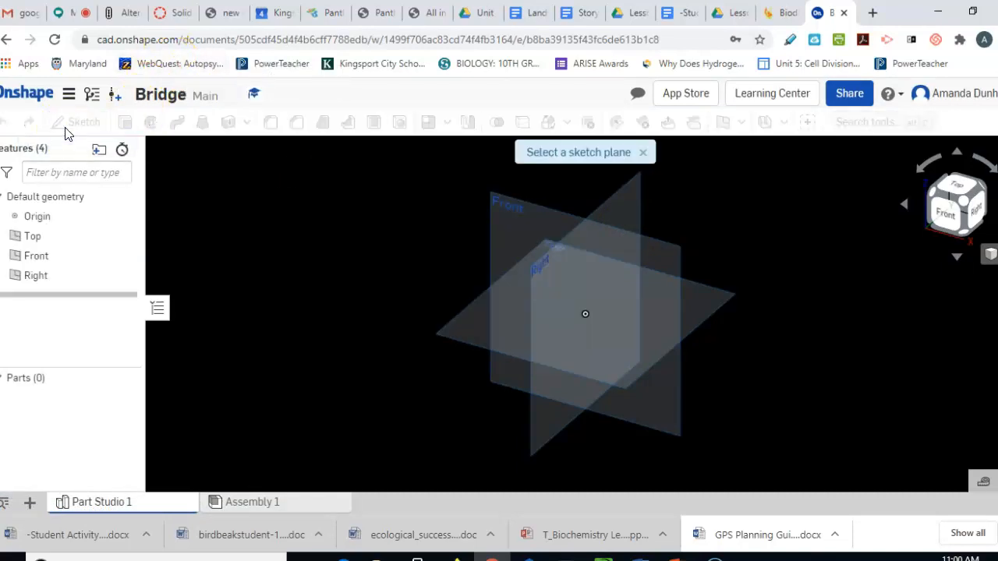
{"action": "left_click", "coordinate": [598, 229]}
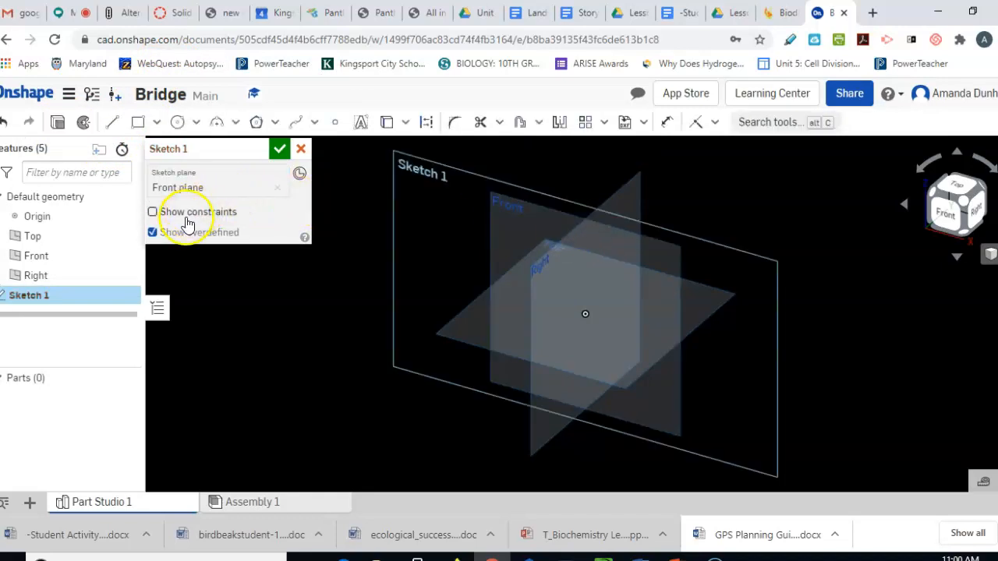
{"action": "left_click", "coordinate": [138, 122]}
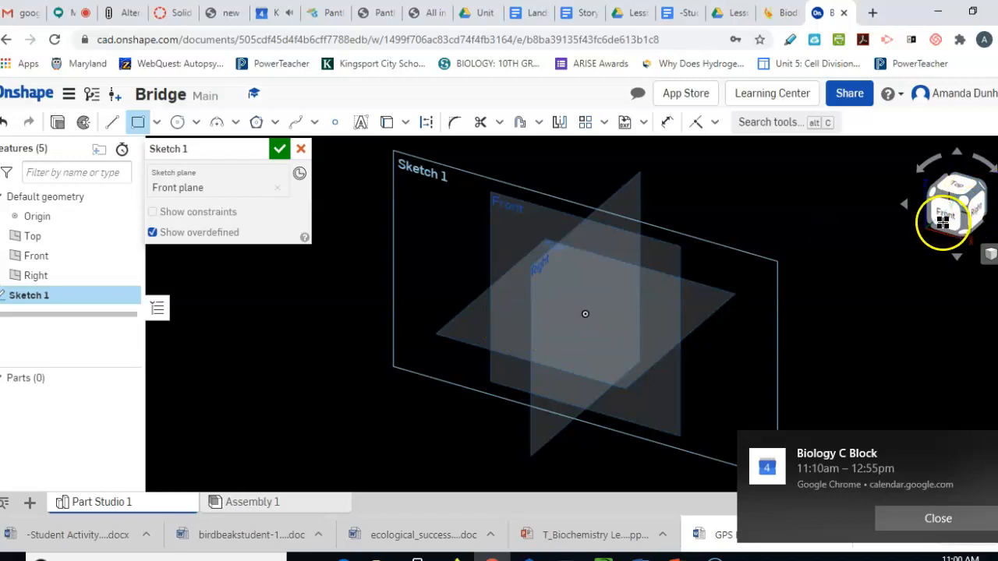
{"action": "left_click", "coordinate": [943, 223]}
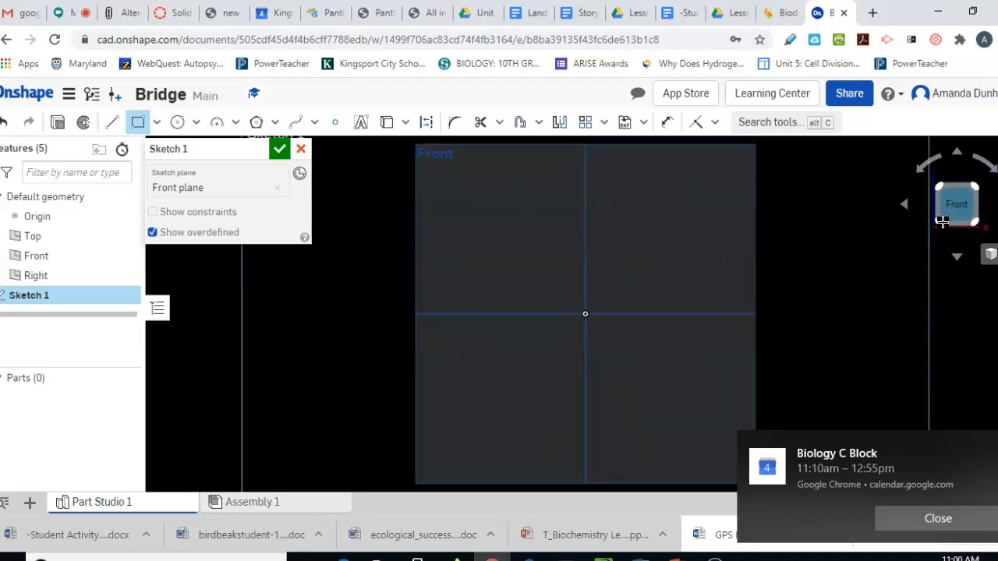
{"action": "left_click", "coordinate": [588, 318]}
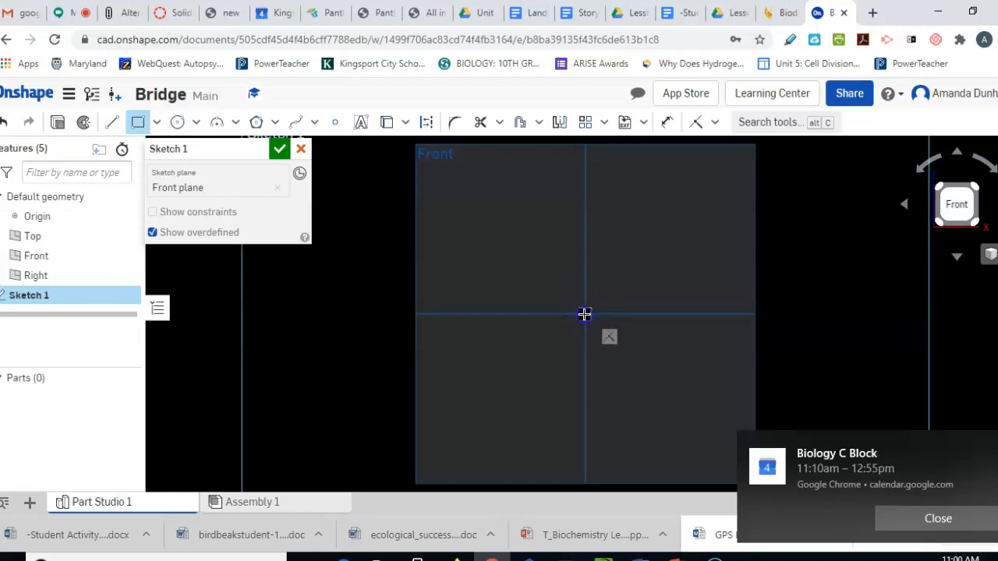
{"action": "left_click", "coordinate": [683, 252]}
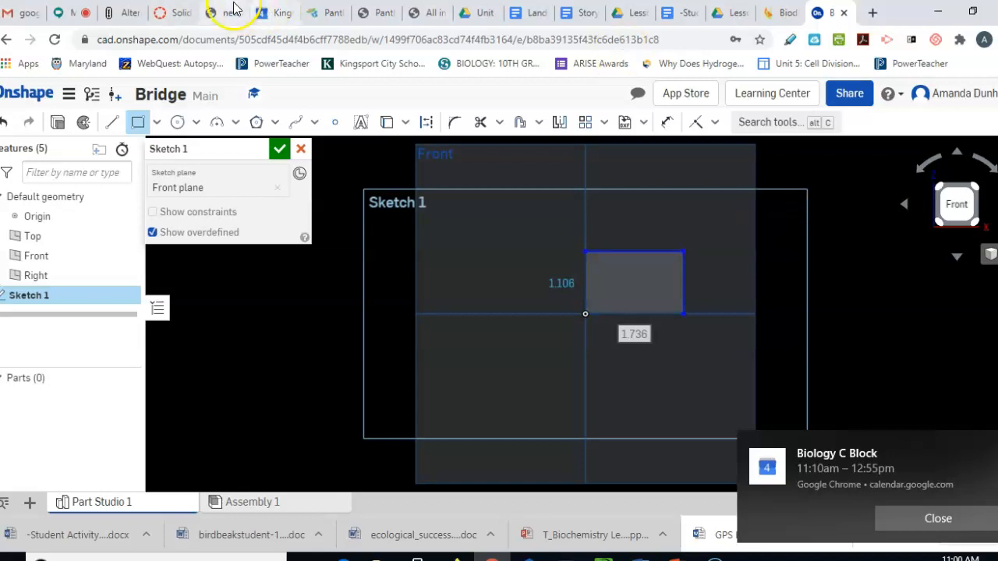
{"action": "left_click", "coordinate": [173, 13]}
{"action": "left_click", "coordinate": [224, 12]}
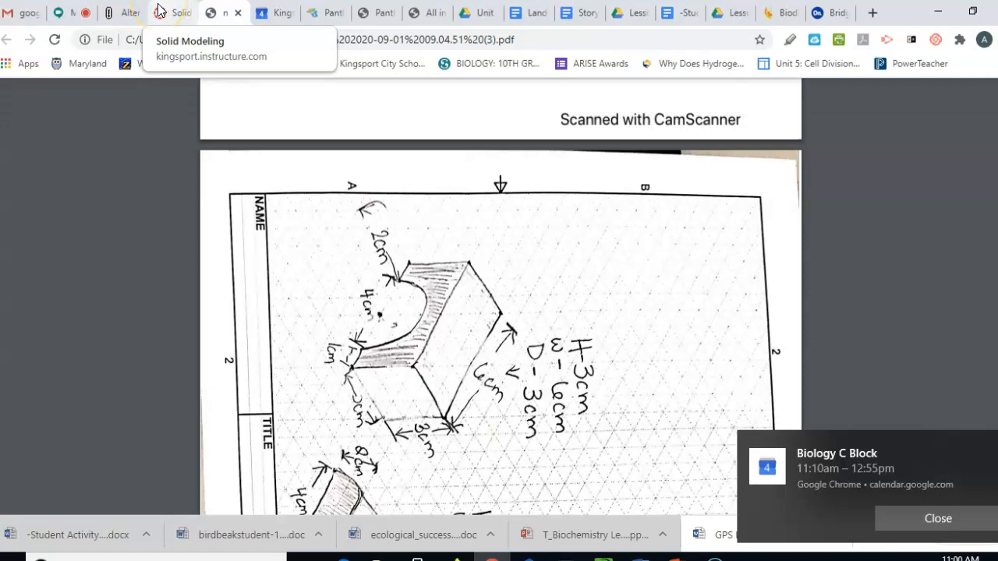
Dimension the rectangle 6 cm wide and 3 cm tall, then finish Sketch 1
{"action": "left_click", "coordinate": [828, 13]}
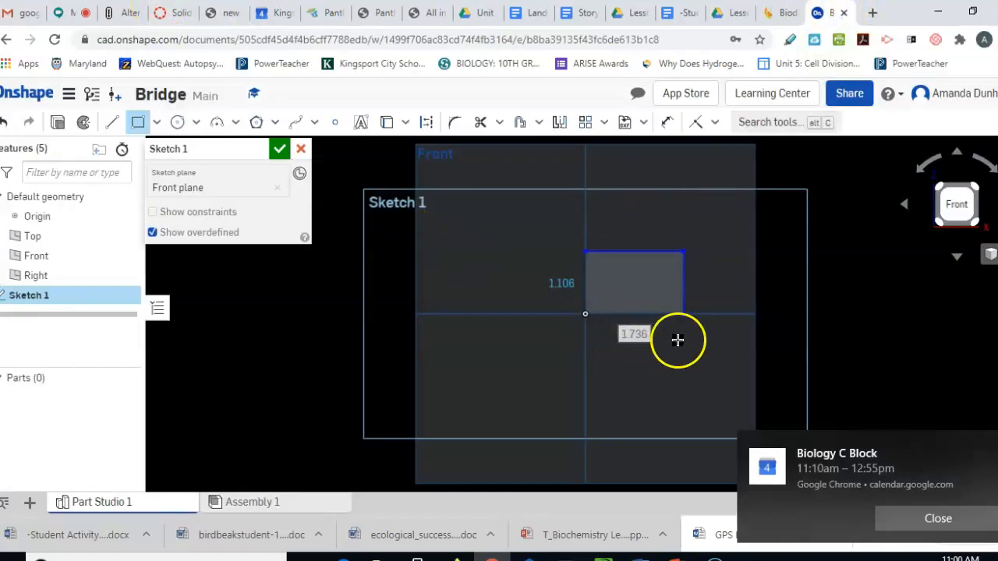
{"action": "left_click", "coordinate": [667, 122]}
{"action": "left_click", "coordinate": [647, 318]}
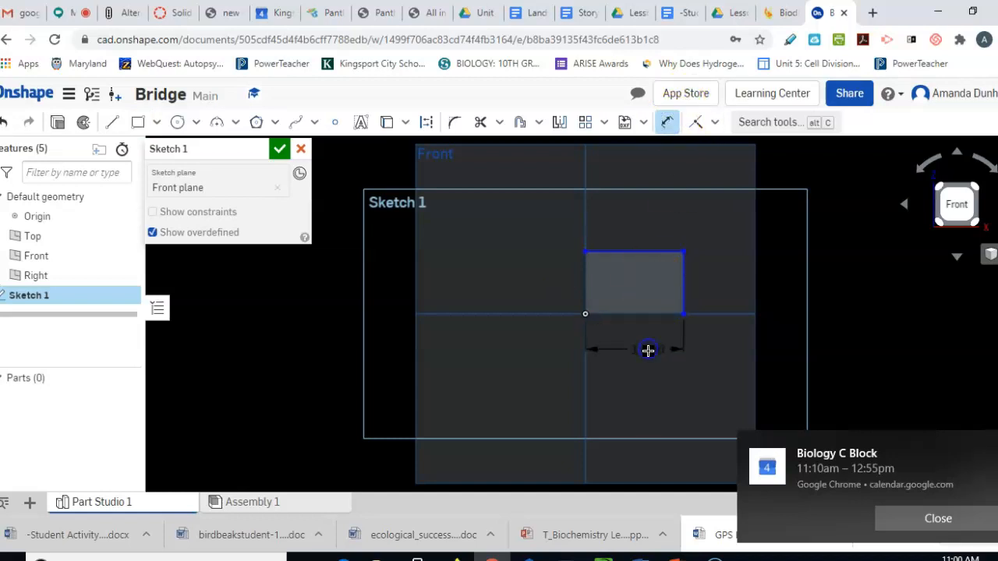
{"action": "left_click", "coordinate": [647, 352]}
{"action": "type", "text": "6"}
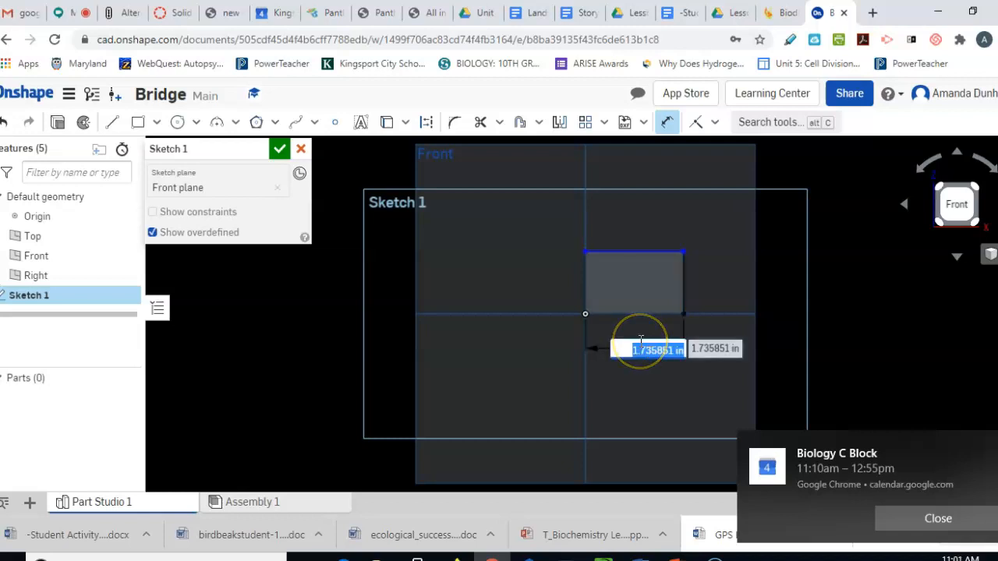
{"action": "type", "text": " cm"}
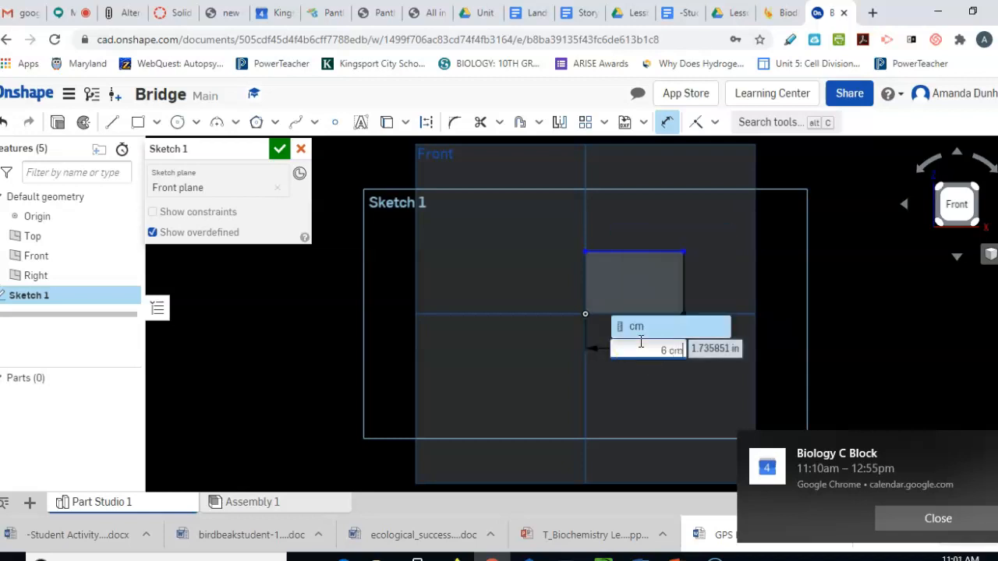
{"action": "key", "text": "Return"}
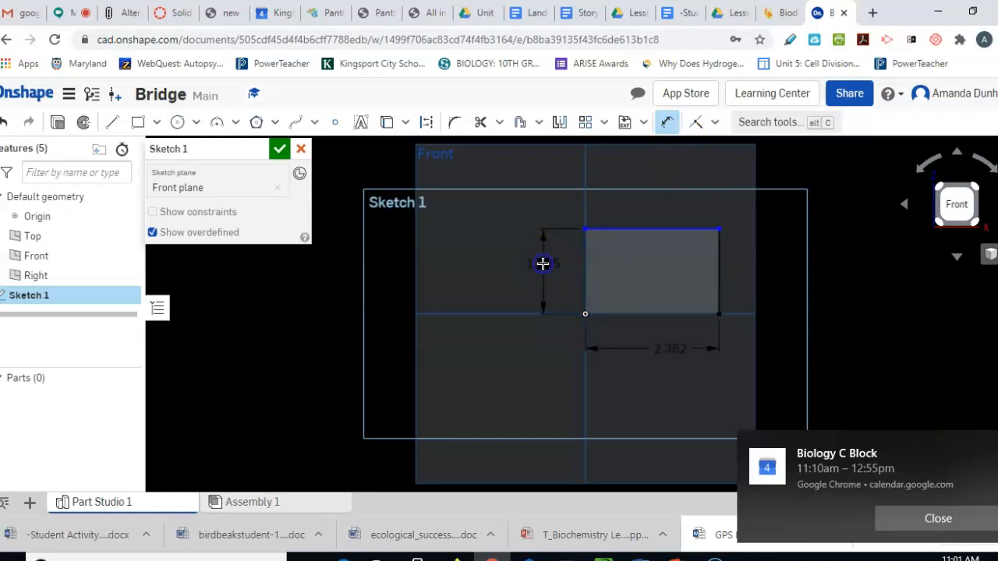
{"action": "double_click", "coordinate": [542, 263]}
{"action": "type", "text": "3 cm"}
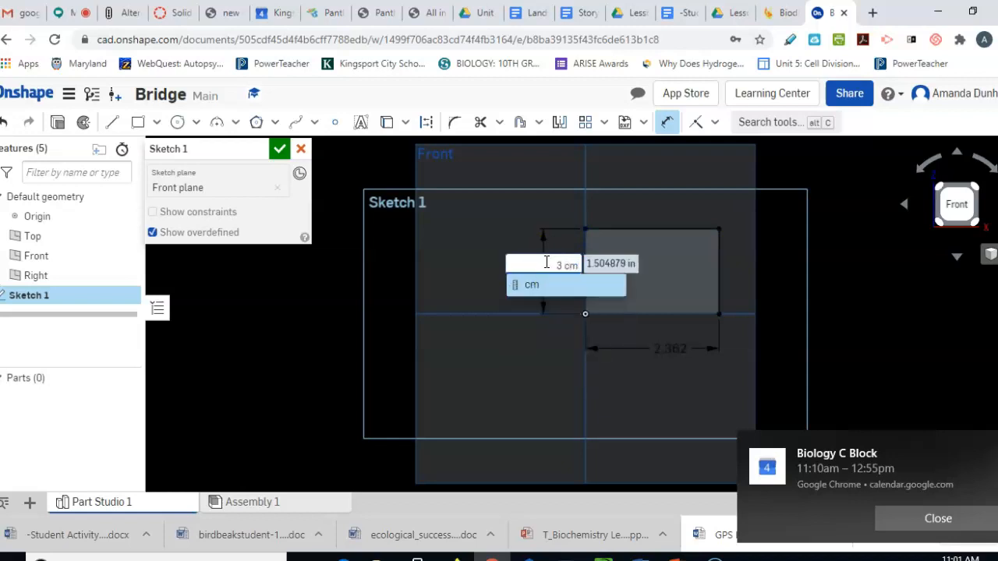
{"action": "key", "text": "Return"}
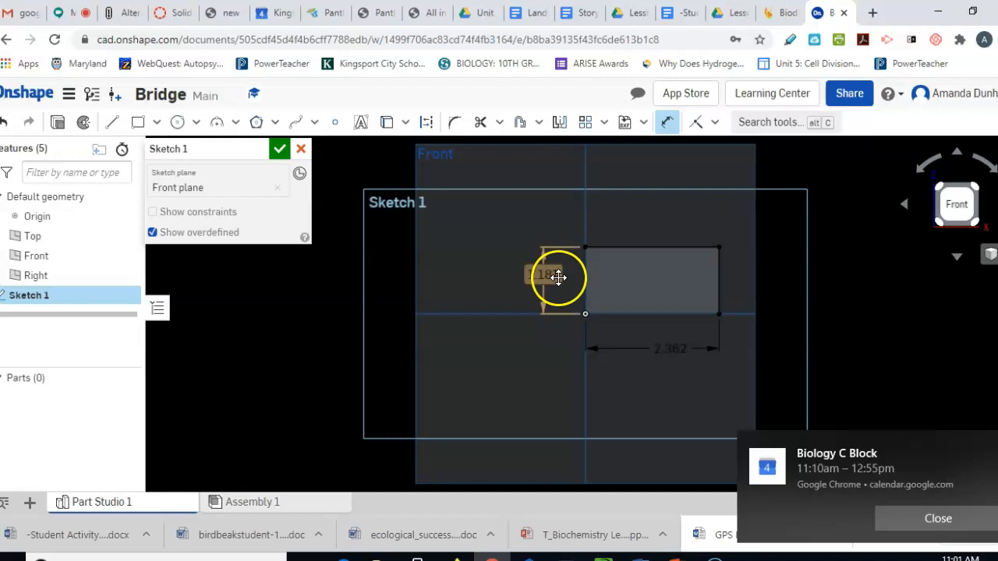
{"action": "left_click", "coordinate": [279, 153]}
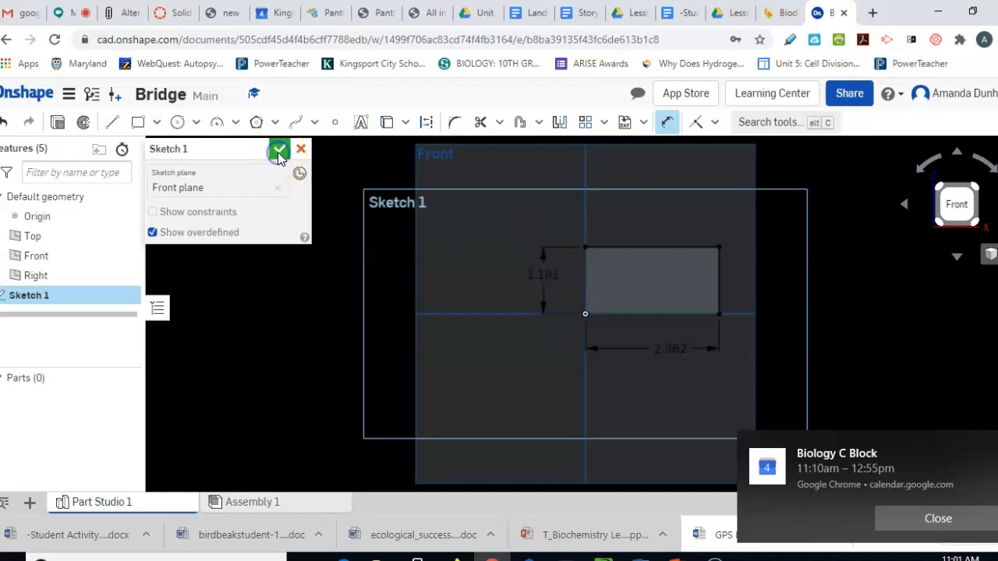
{"action": "left_click", "coordinate": [127, 130]}
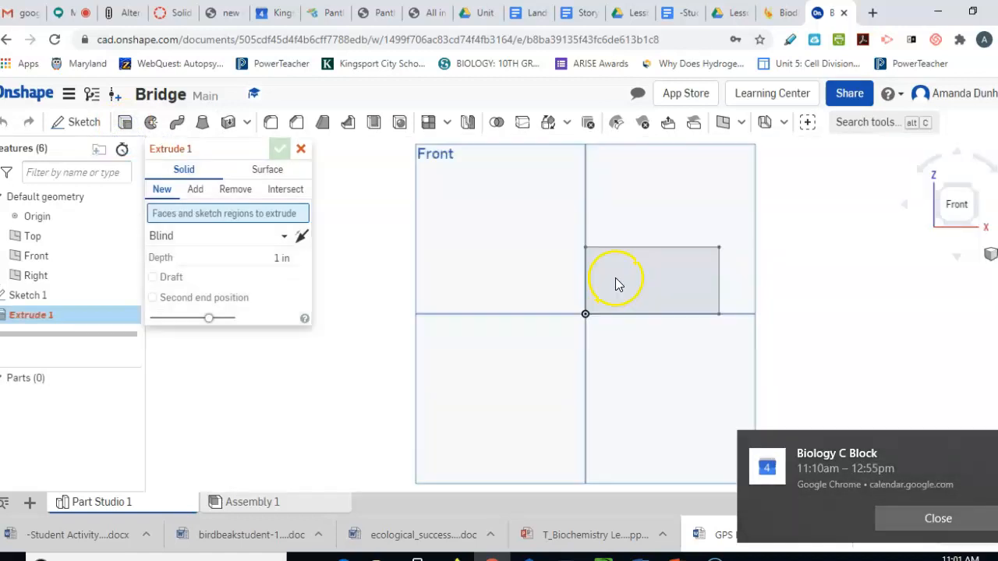
Extrude the rectangle face 3 cm into a solid block
{"action": "left_click", "coordinate": [614, 282]}
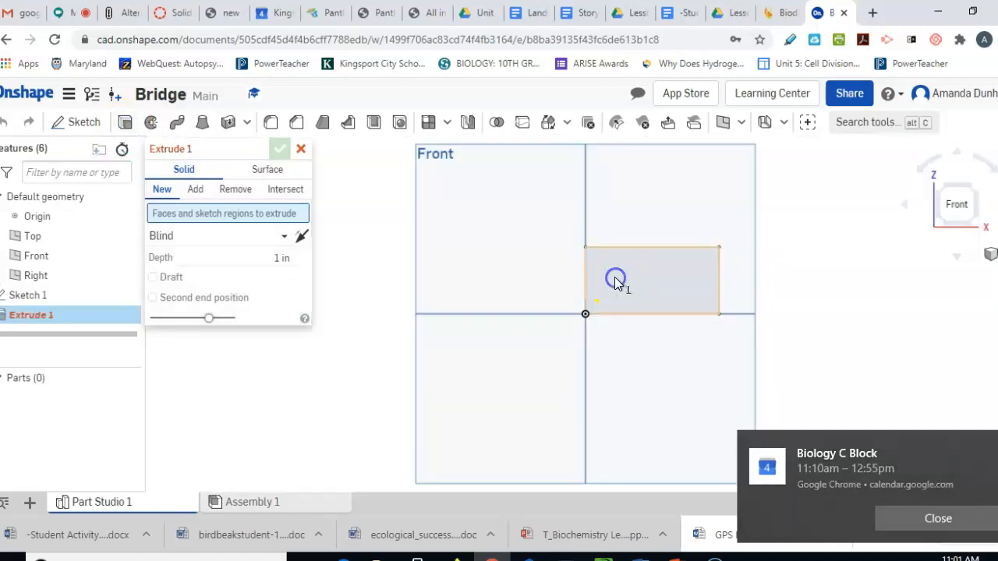
{"action": "left_click", "coordinate": [283, 270]}
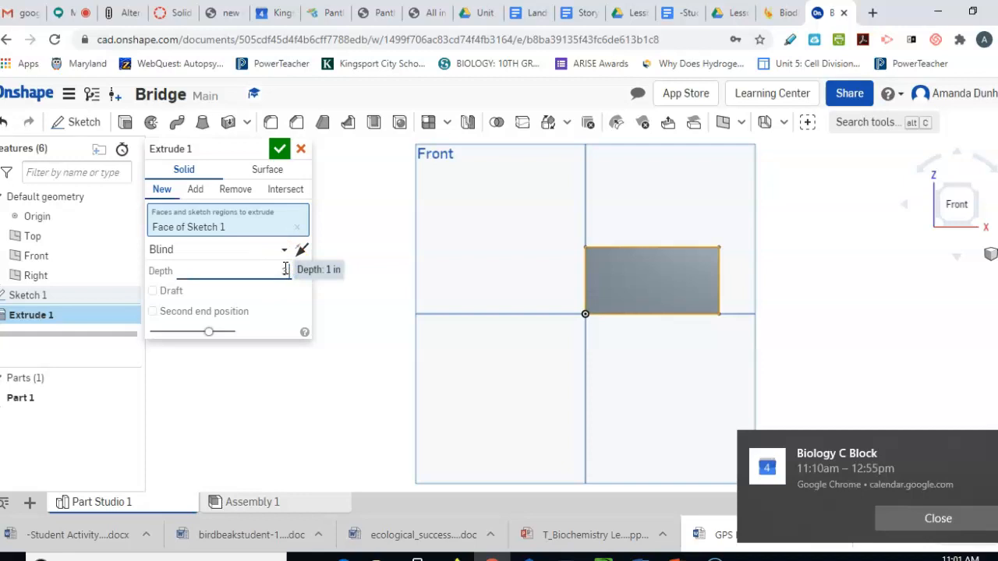
{"action": "type", "text": "3 cm"}
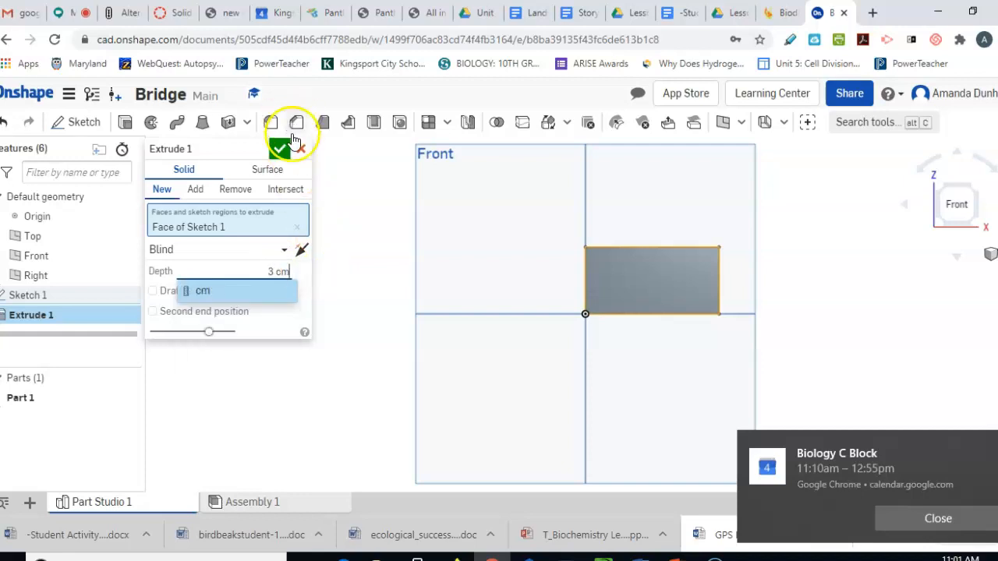
{"action": "left_click", "coordinate": [279, 149]}
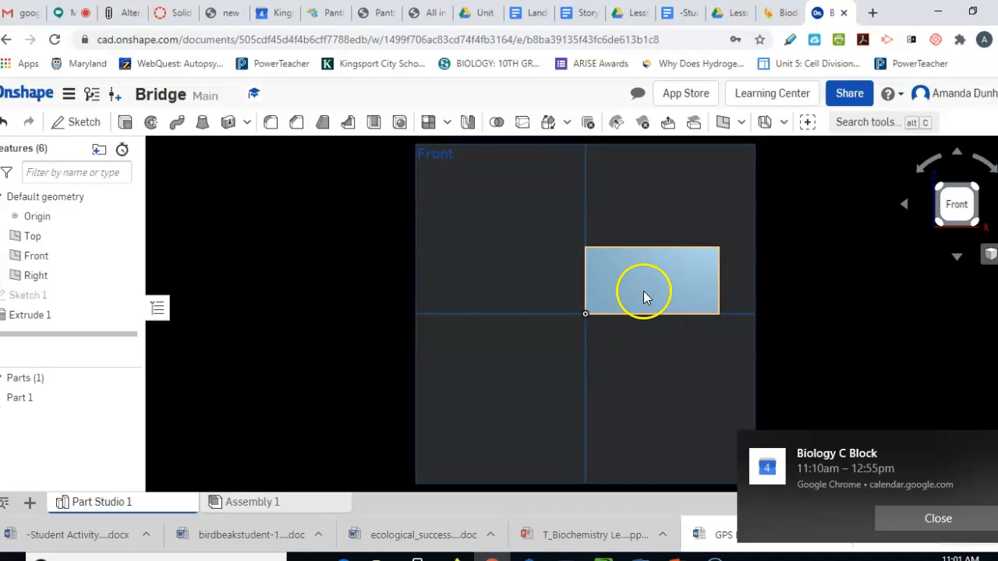
{"action": "left_click", "coordinate": [72, 125]}
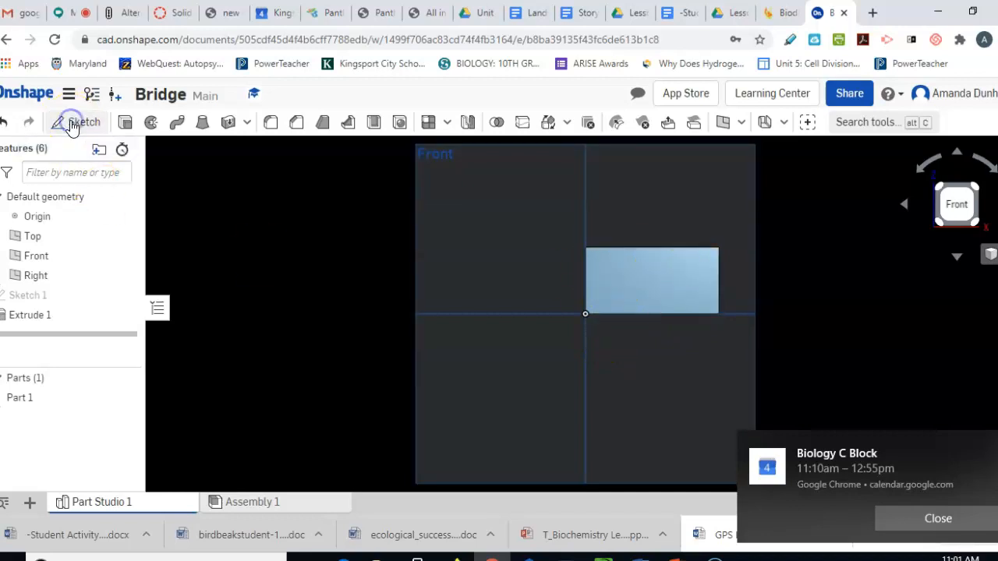
Sketch on the block's front face and start a three-point arc on its bottom edge
{"action": "left_click", "coordinate": [659, 279]}
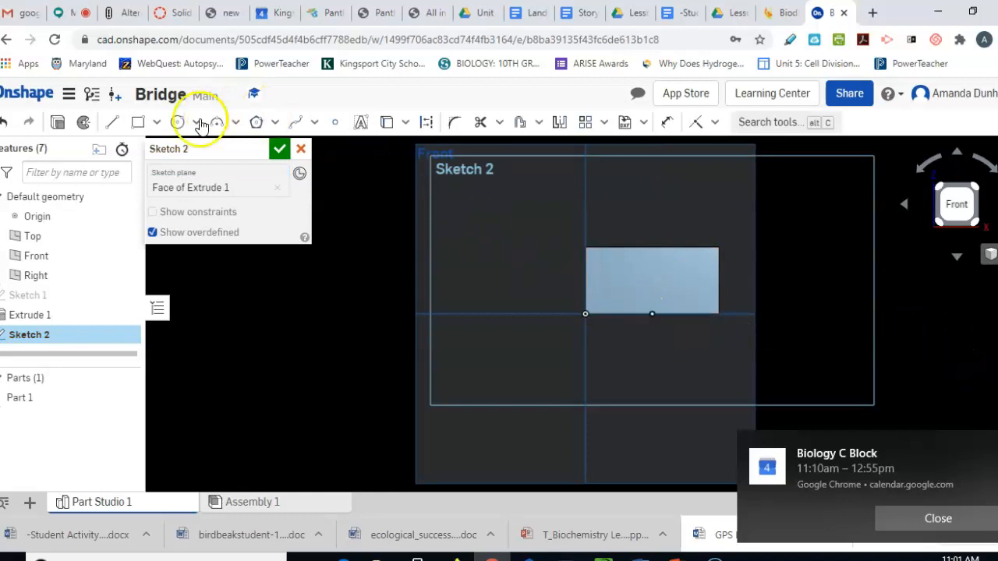
{"action": "left_click", "coordinate": [219, 126]}
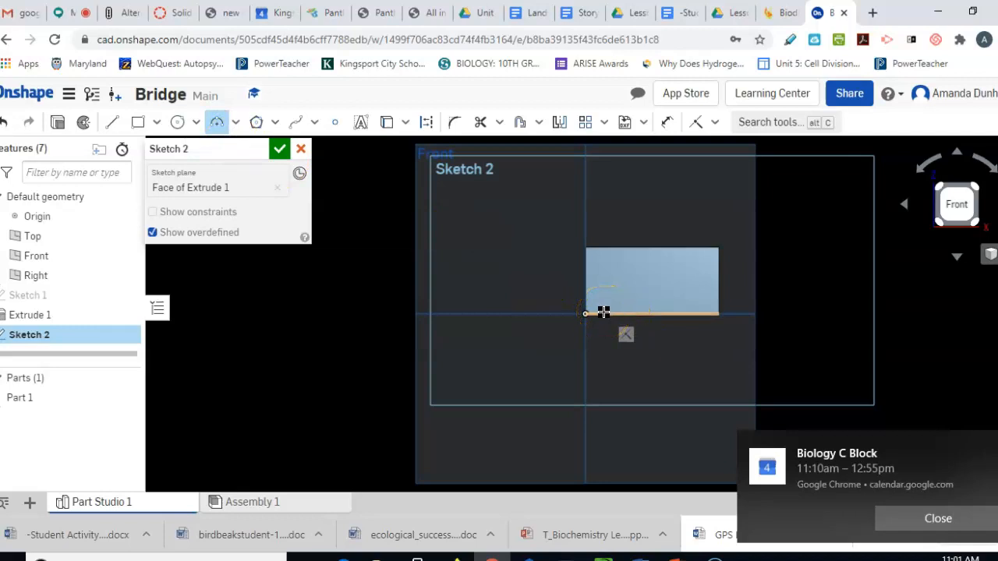
{"action": "left_click_drag", "start_coordinate": [615, 311], "coordinate": [652, 271]}
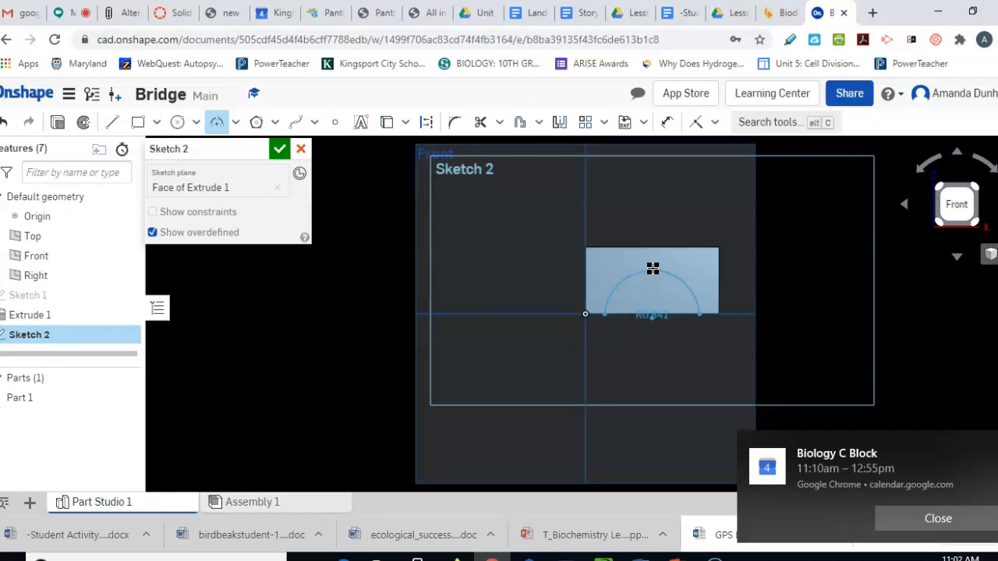
Place the arch arc and set its right endpoint 1 cm from the rectangle's right side
{"action": "left_click", "coordinate": [652, 268]}
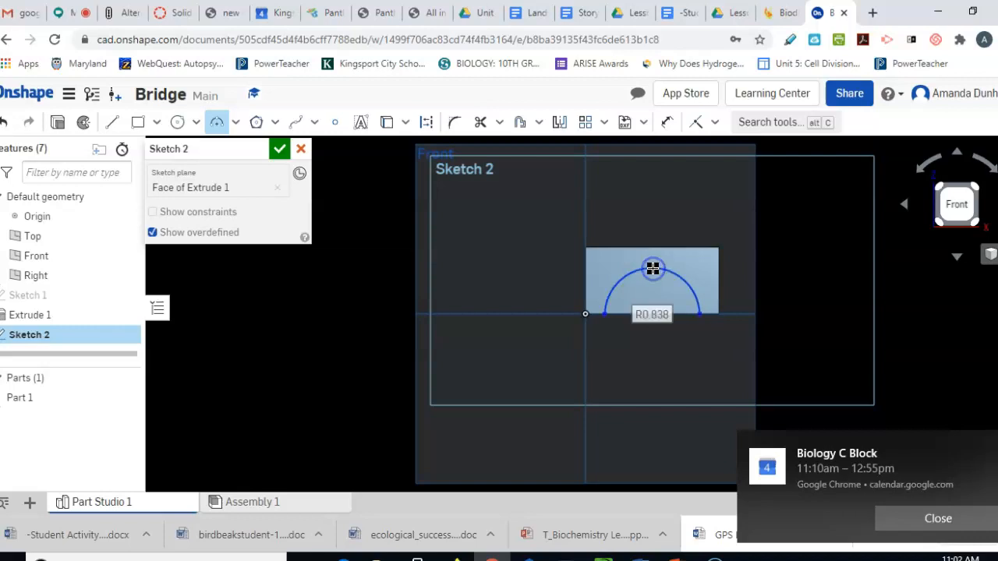
{"action": "left_click", "coordinate": [668, 122]}
{"action": "left_click", "coordinate": [704, 294]}
{"action": "left_click", "coordinate": [700, 315]}
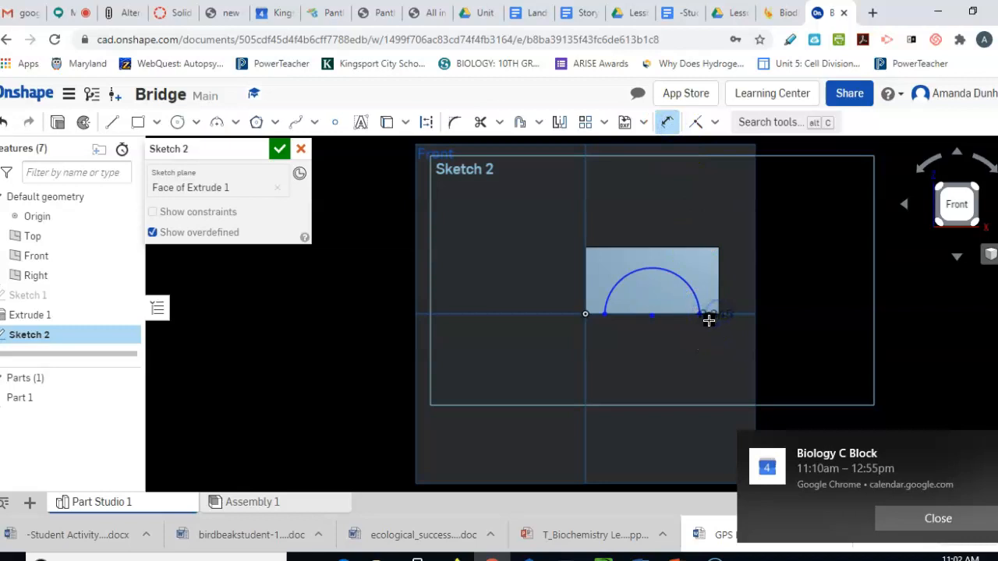
{"action": "left_click", "coordinate": [709, 359]}
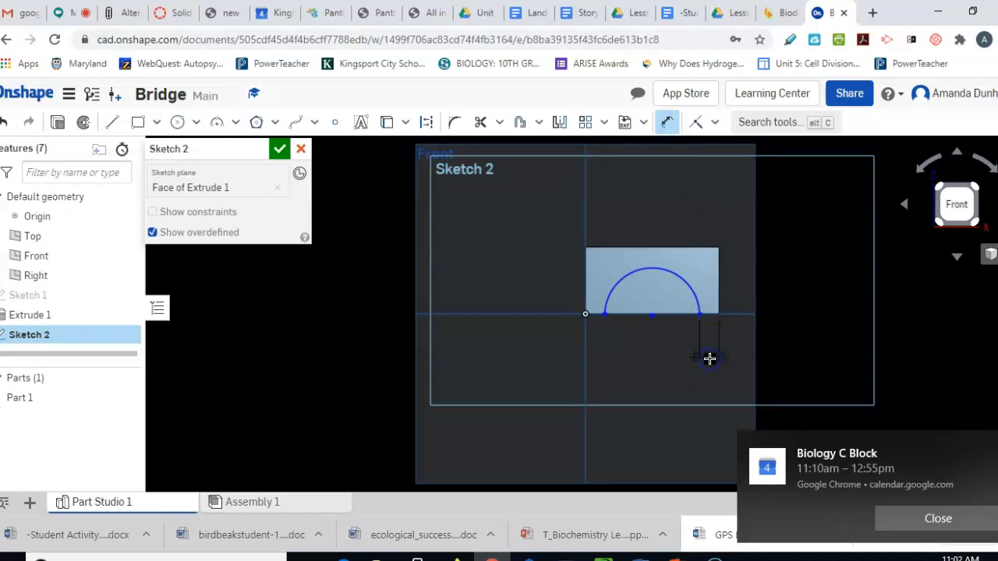
{"action": "type", "text": "1"}
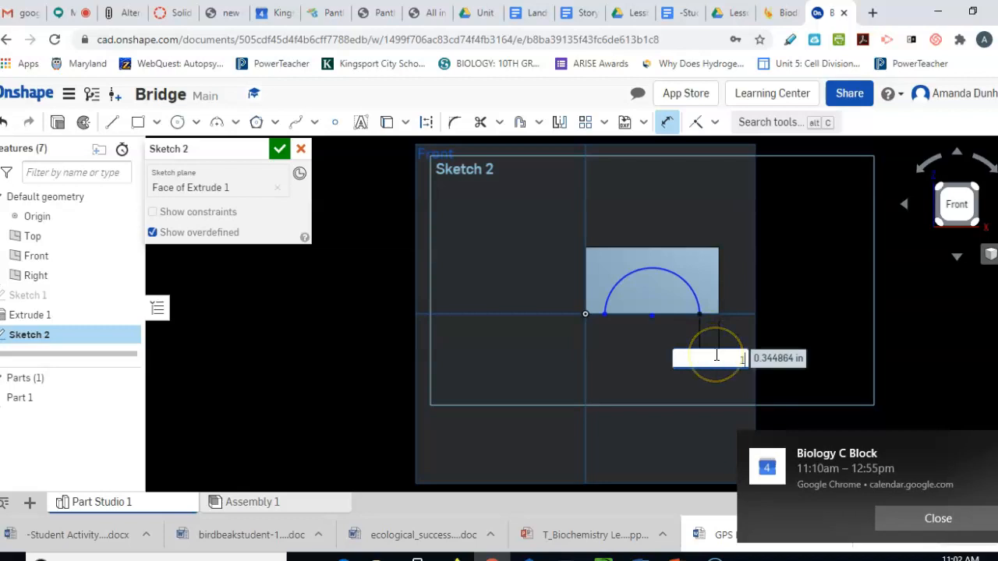
{"action": "type", "text": " cm"}
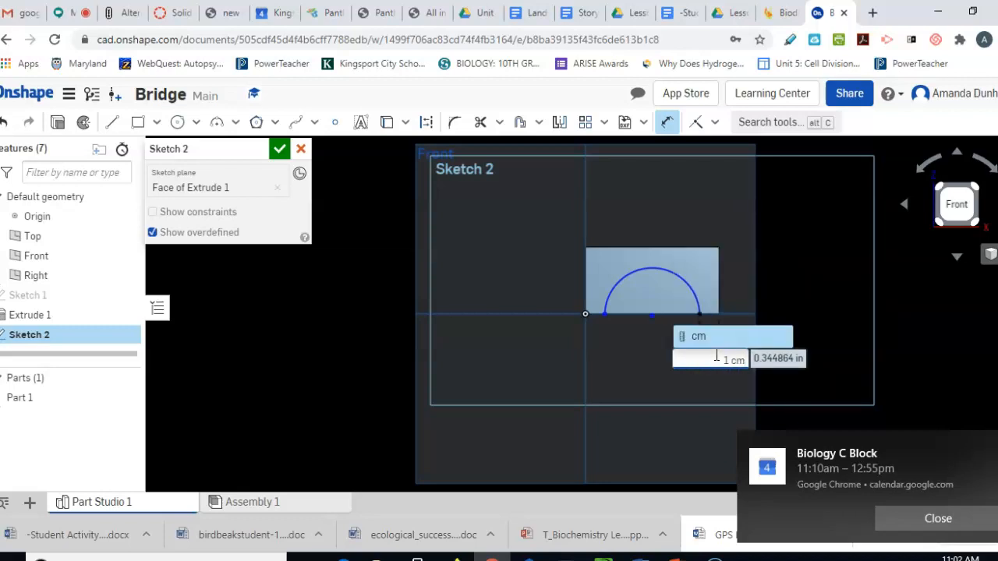
{"action": "key", "text": "Return"}
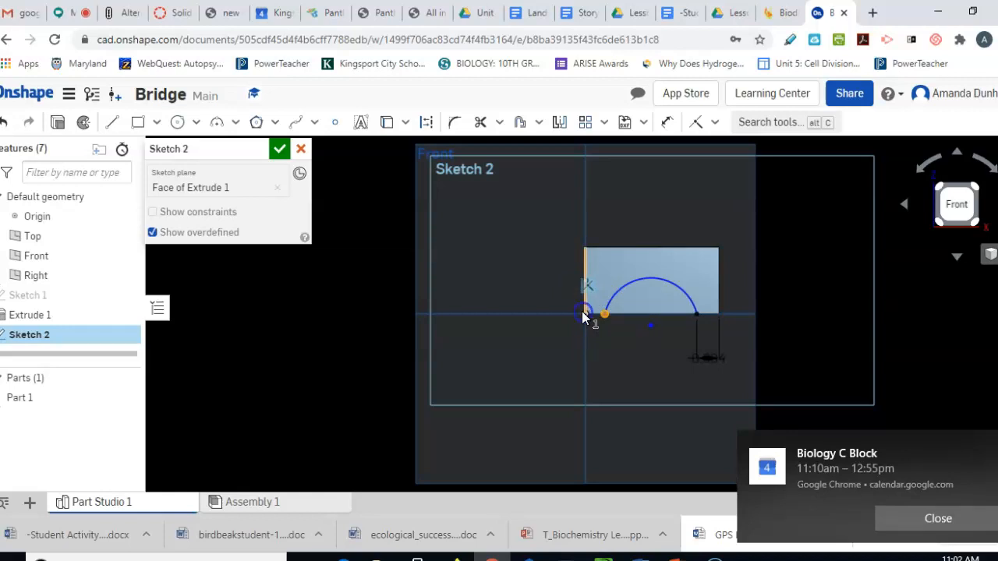
Set the arc's left endpoint 1 cm from the rectangle's left side
{"action": "left_click", "coordinate": [582, 311]}
{"action": "left_click", "coordinate": [592, 329]}
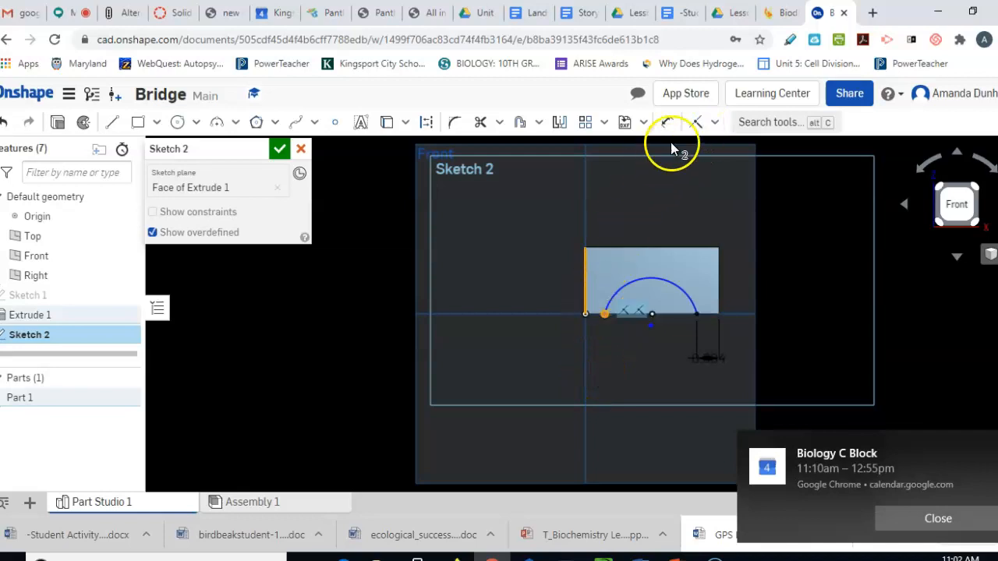
{"action": "left_click", "coordinate": [668, 123]}
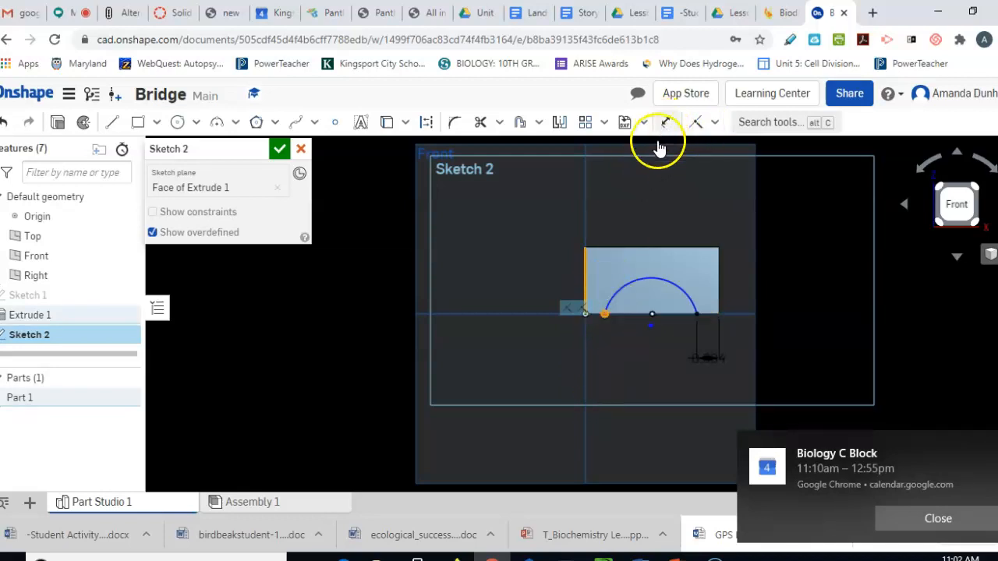
{"action": "left_click", "coordinate": [607, 315]}
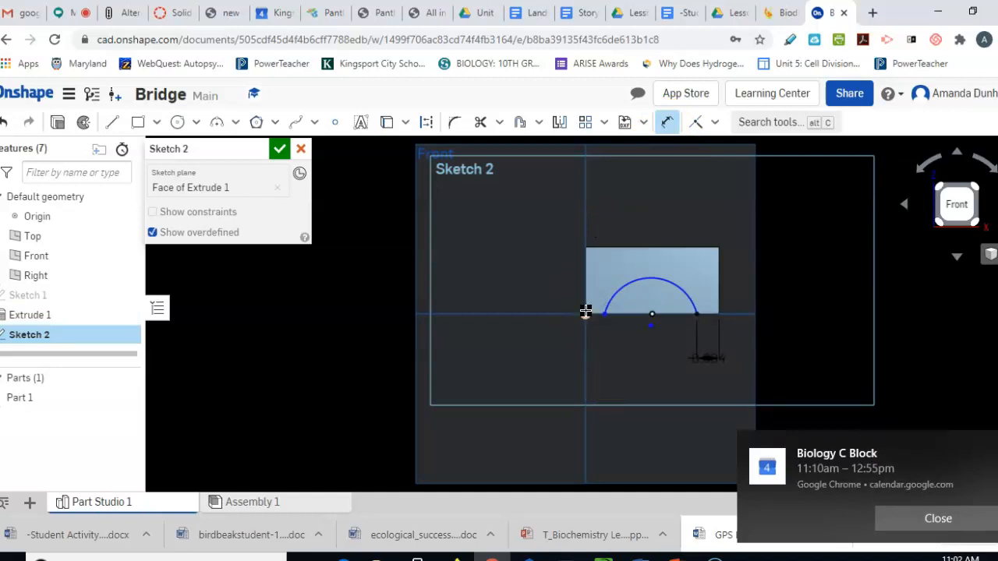
{"action": "left_click_drag", "start_coordinate": [585, 318], "coordinate": [587, 367]}
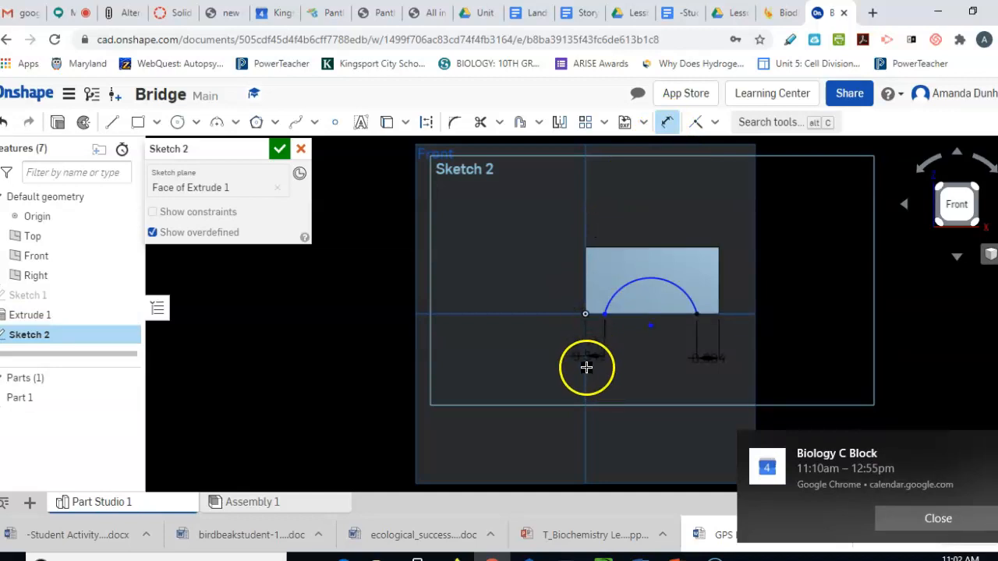
{"action": "left_click", "coordinate": [586, 367]}
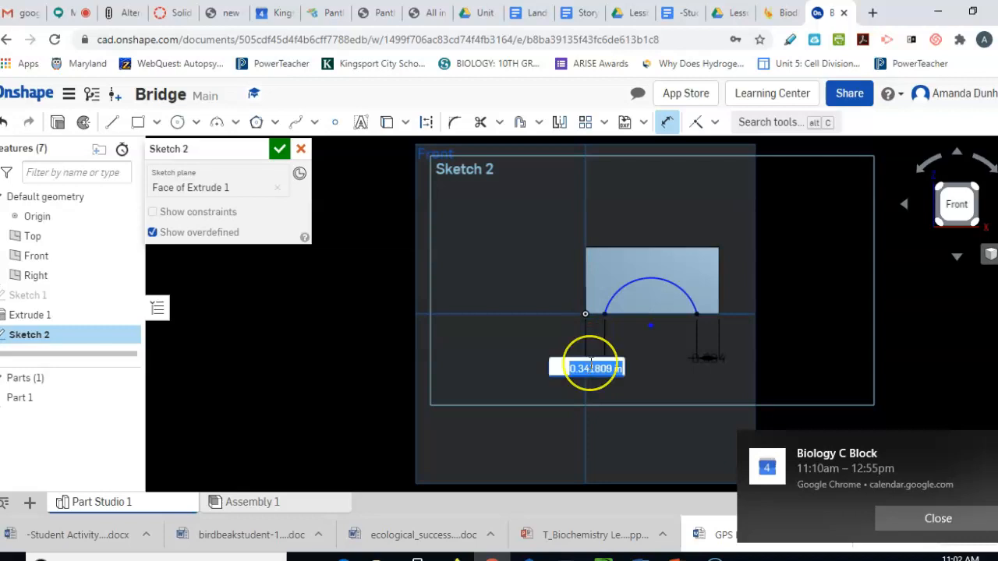
{"action": "key", "text": "BackSpace"}
{"action": "type", "text": "1 cm"}
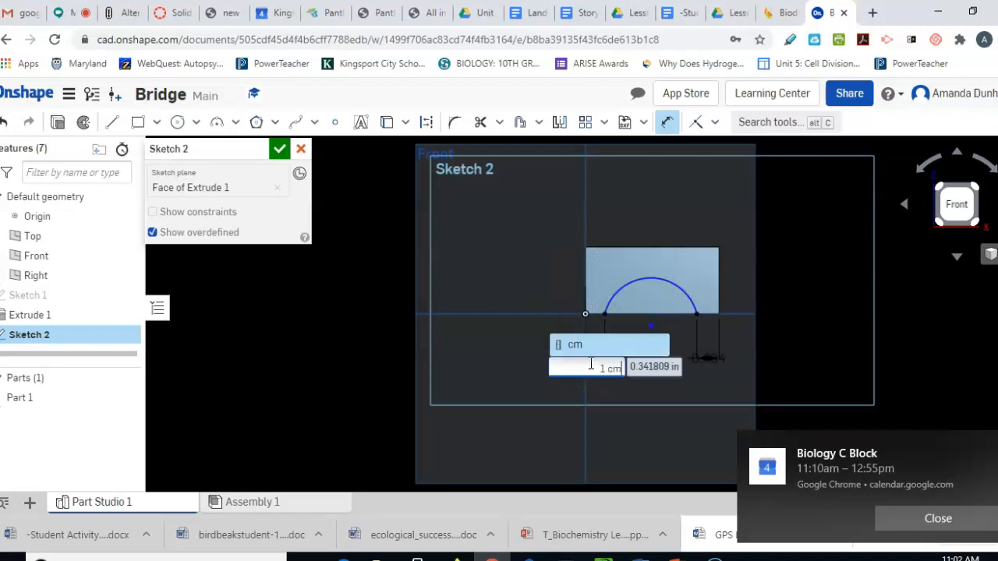
{"action": "key", "text": "Return"}
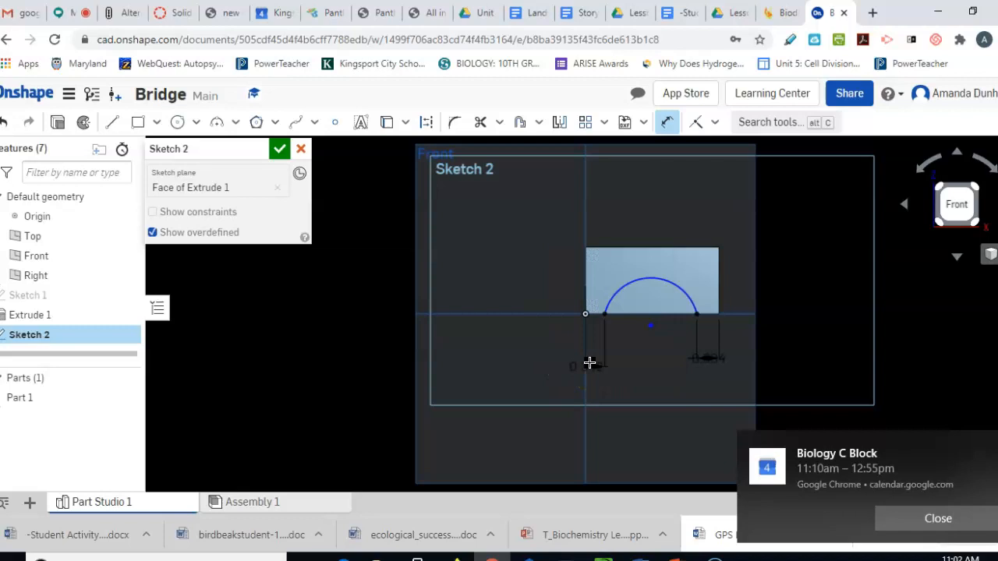
Drag the arc's top to reshape it into a rounded half-circle opening
{"action": "left_click", "coordinate": [652, 275]}
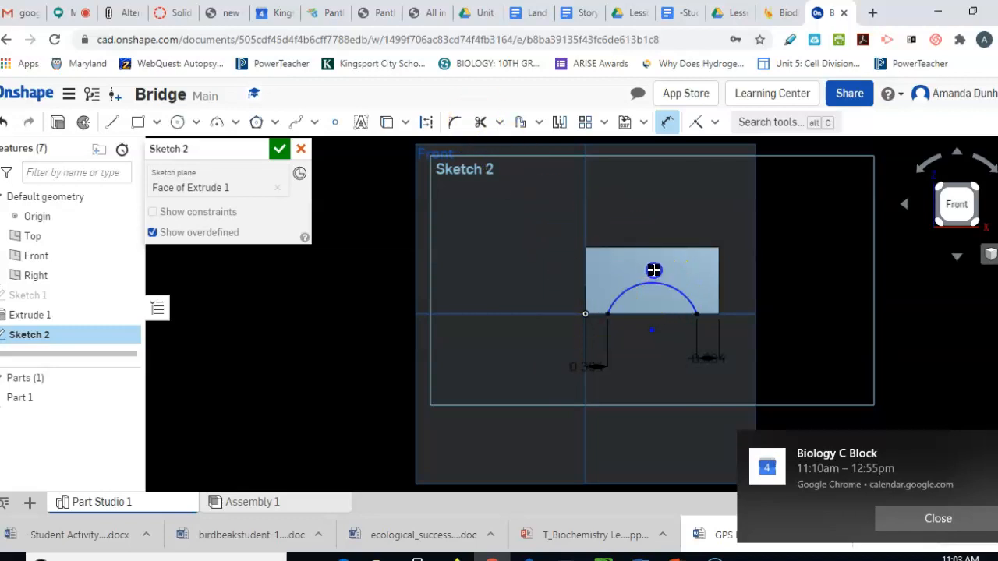
{"action": "left_click", "coordinate": [653, 283]}
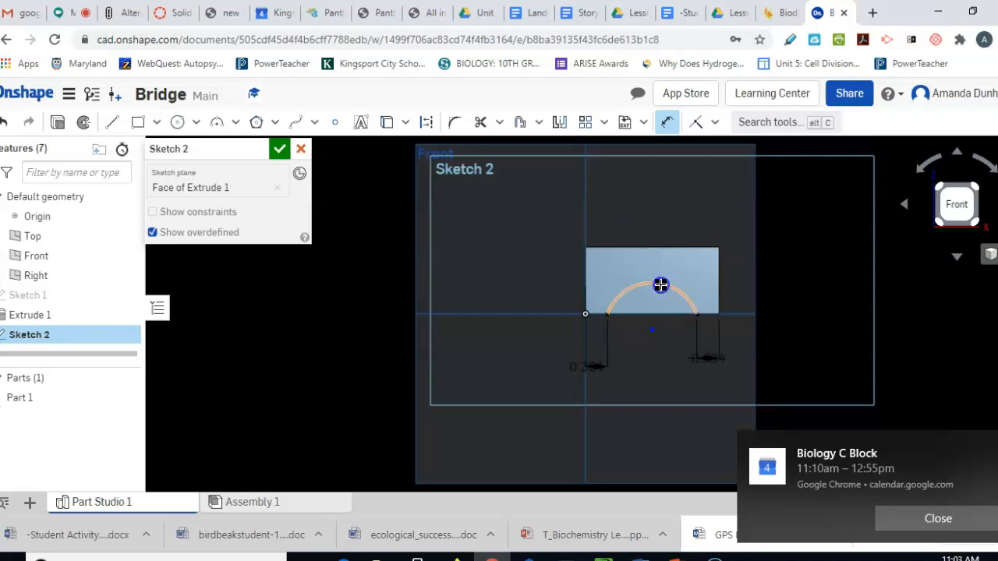
{"action": "left_click", "coordinate": [661, 282]}
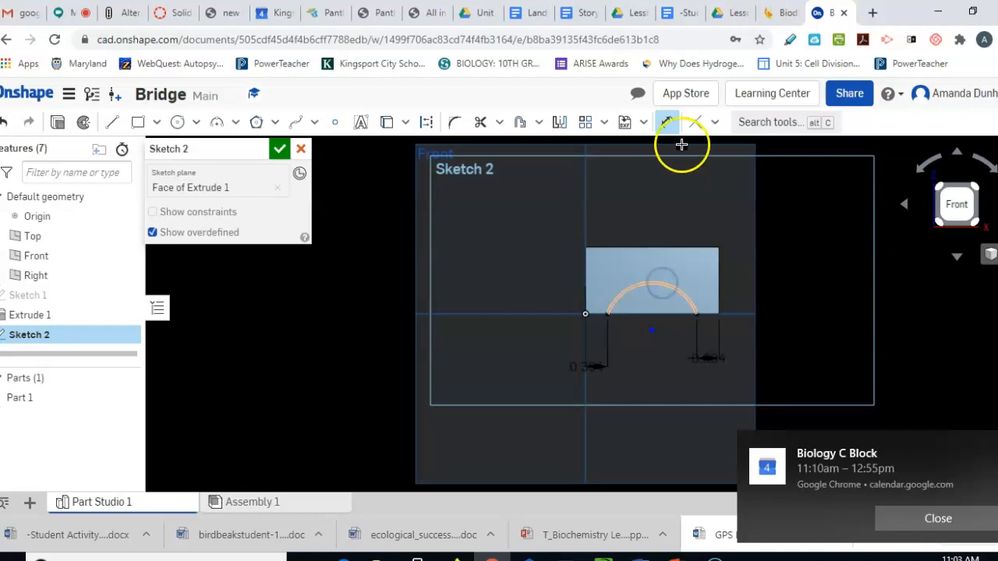
{"action": "key", "text": "Escape"}
{"action": "left_click", "coordinate": [656, 281]}
{"action": "left_click_drag", "start_coordinate": [656, 280], "coordinate": [647, 265]}
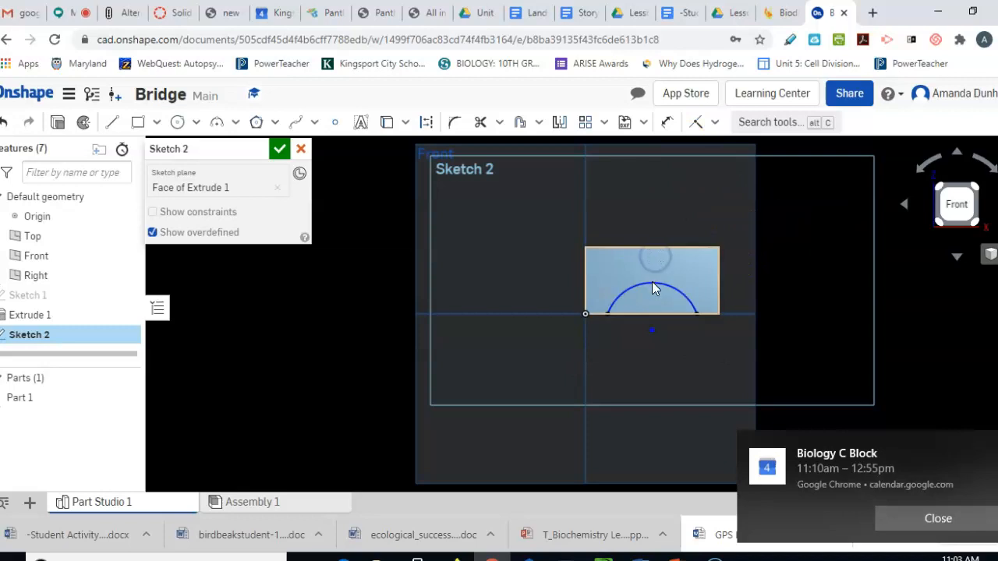
{"action": "left_click", "coordinate": [865, 345]}
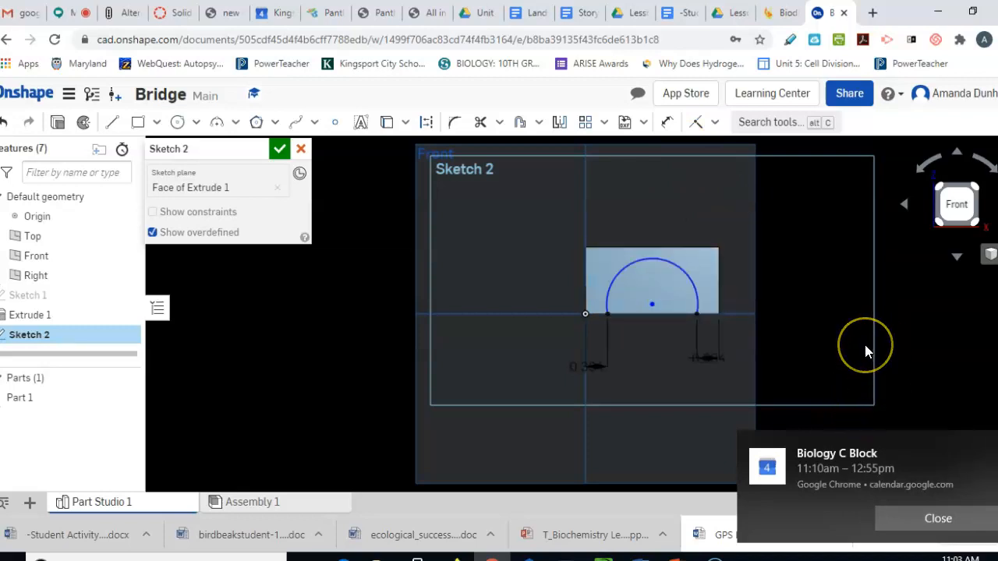
{"action": "left_click", "coordinate": [655, 257]}
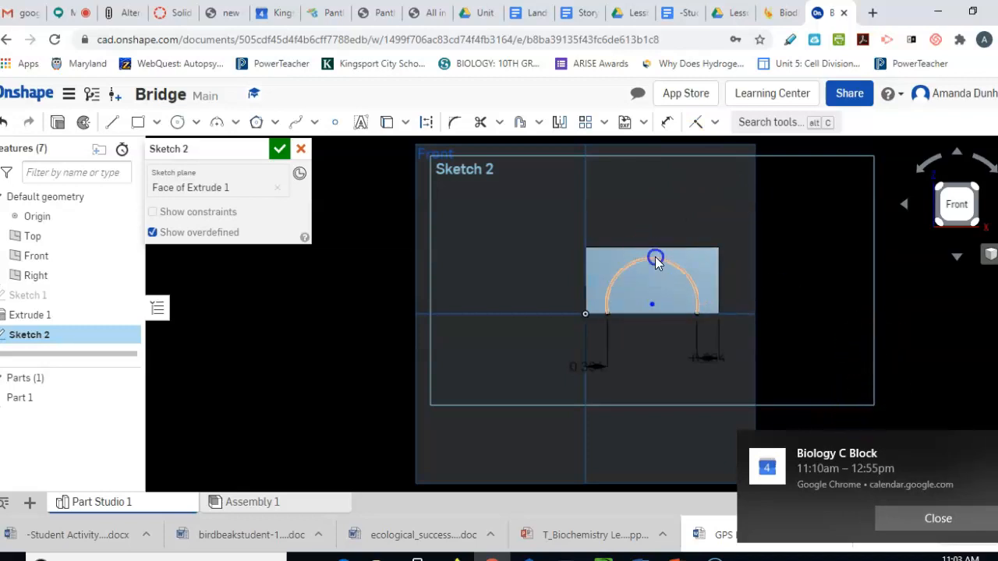
{"action": "mouse_move", "coordinate": [655, 267]}
{"action": "left_mouse_down"}
{"action": "mouse_move", "coordinate": [654, 287]}
{"action": "mouse_move", "coordinate": [651, 269]}
{"action": "left_mouse_up"}
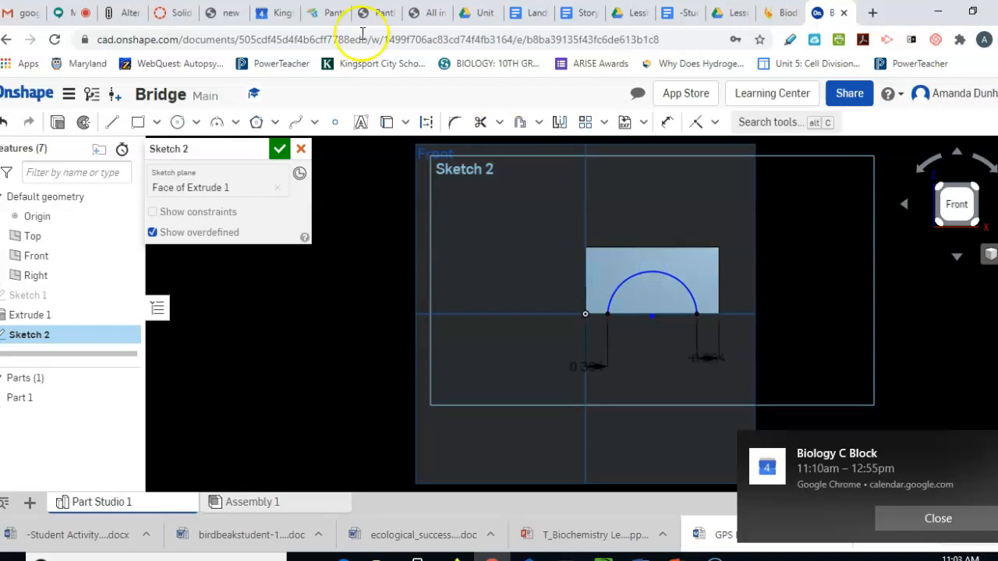
Cut the arch region through all of the block, then view the part isometrically
{"action": "left_click", "coordinate": [58, 122]}
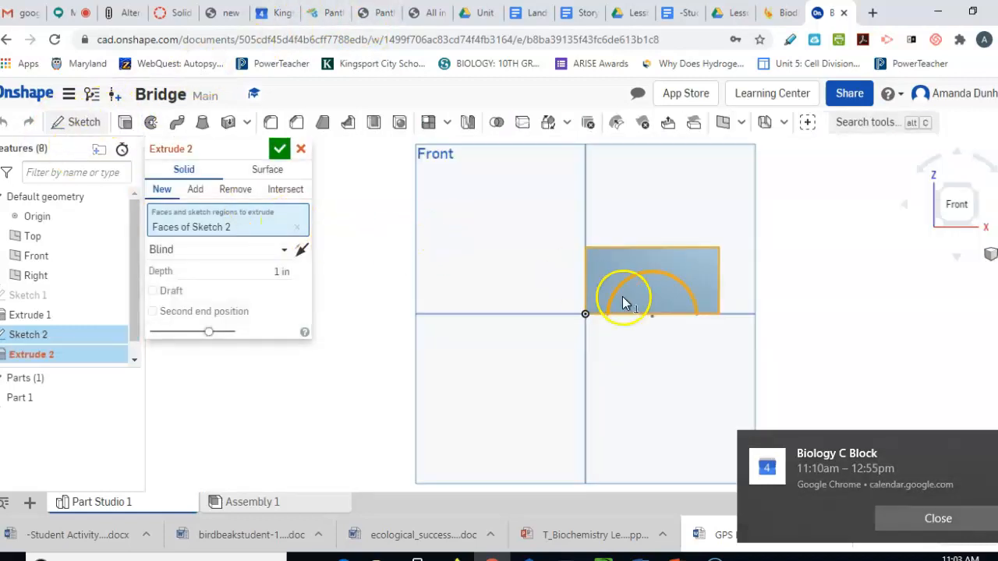
{"action": "left_click", "coordinate": [653, 295]}
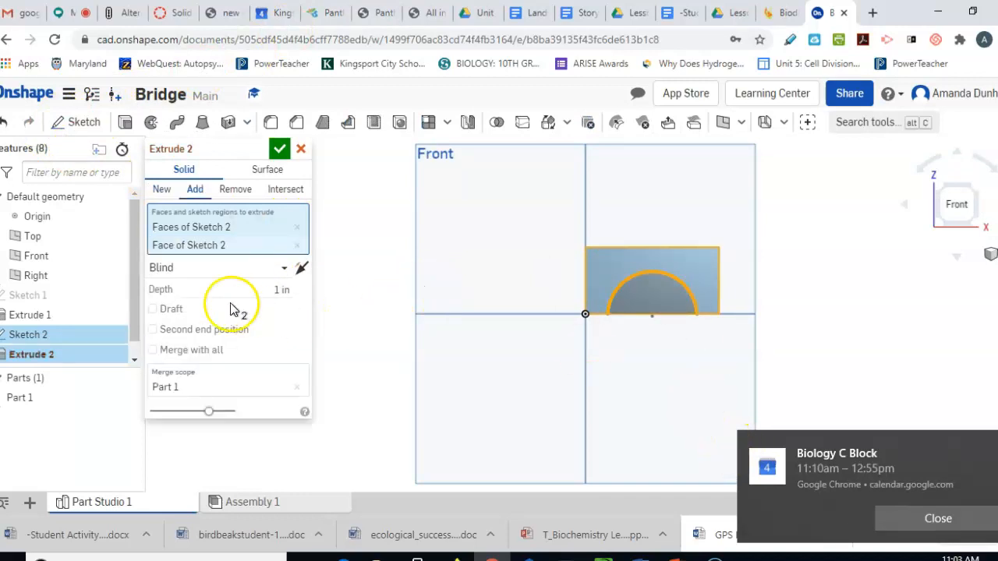
{"action": "left_click", "coordinate": [237, 192]}
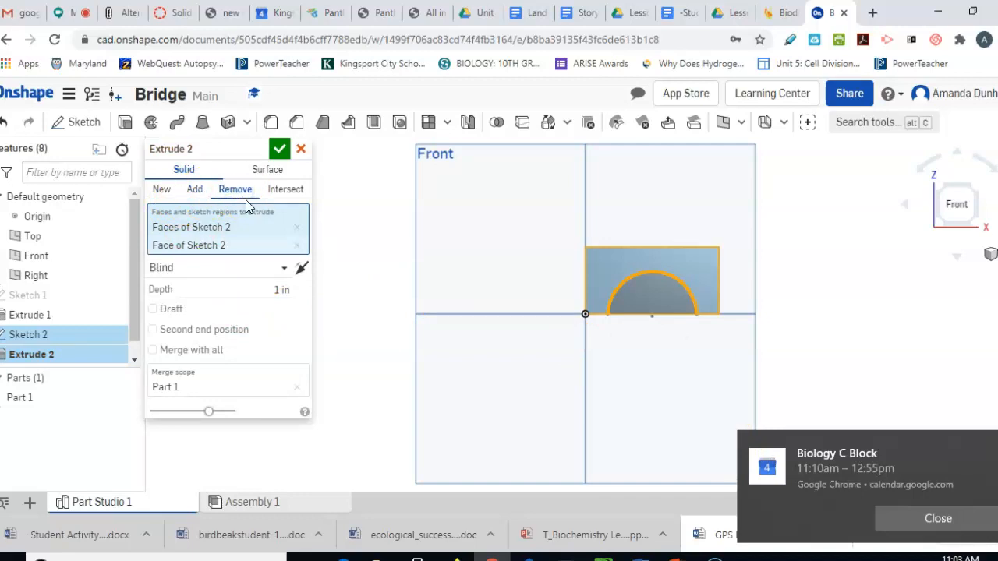
{"action": "left_click", "coordinate": [286, 268]}
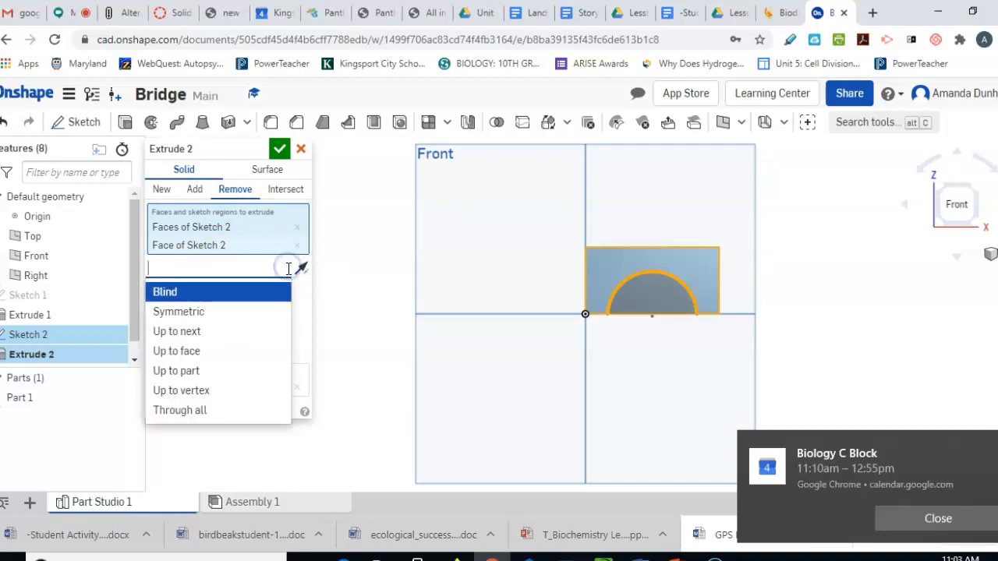
{"action": "left_click", "coordinate": [245, 410]}
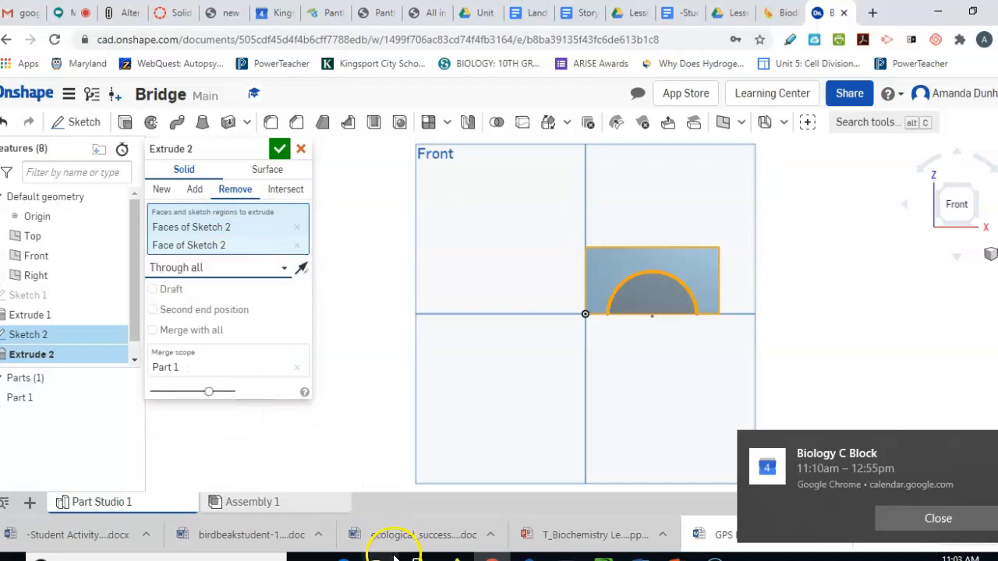
{"action": "left_click", "coordinate": [279, 149]}
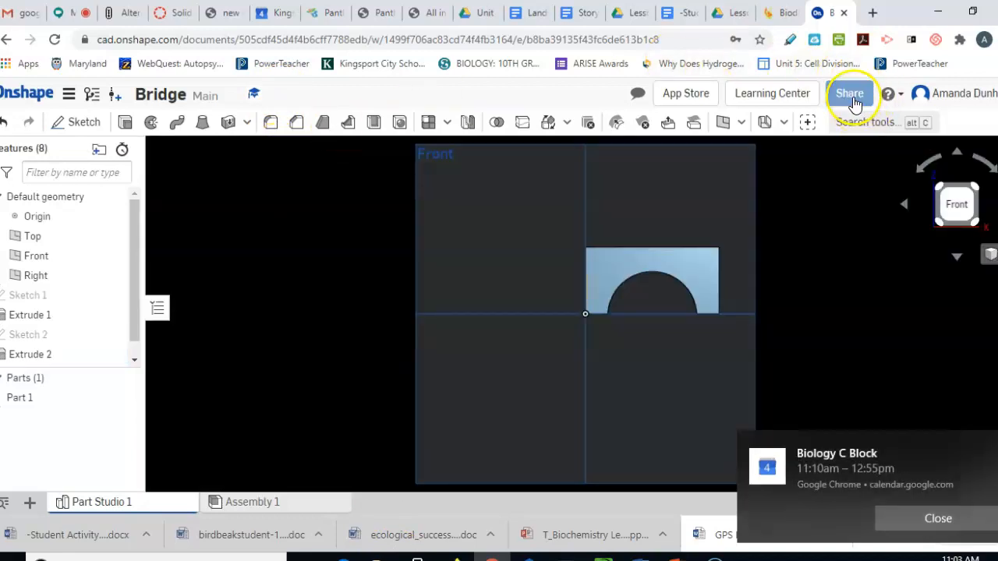
{"action": "right_click", "coordinate": [955, 205]}
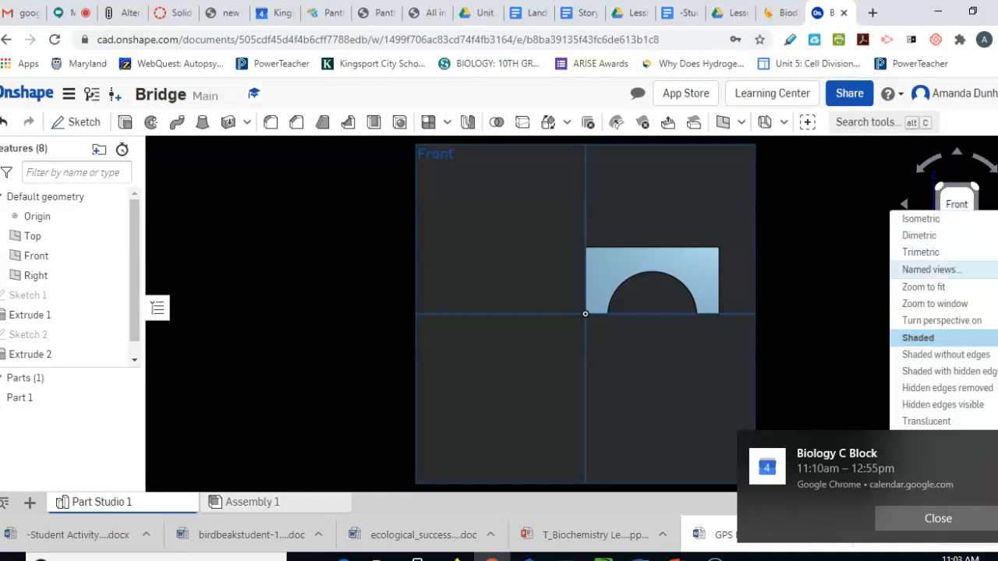
{"action": "left_click", "coordinate": [952, 217]}
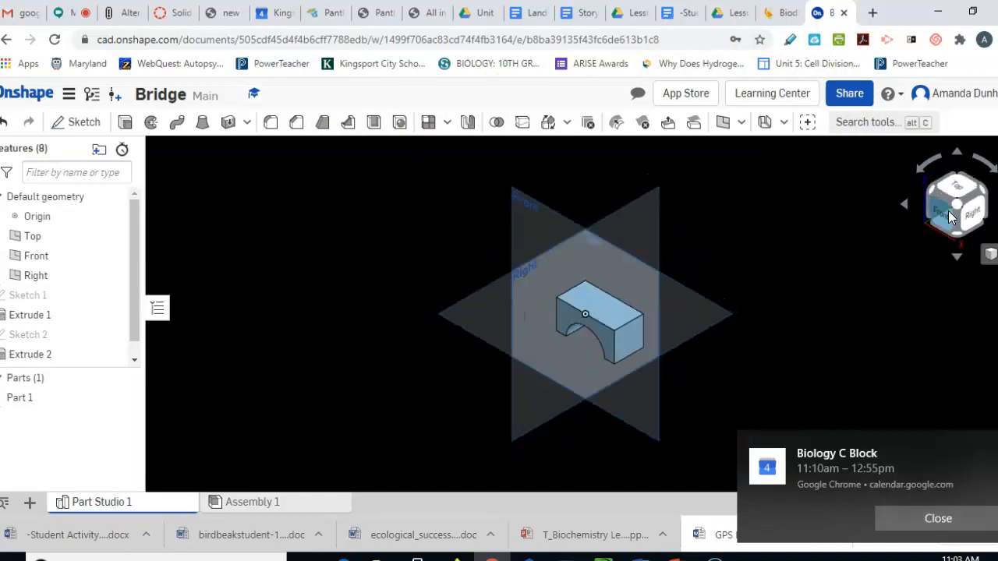